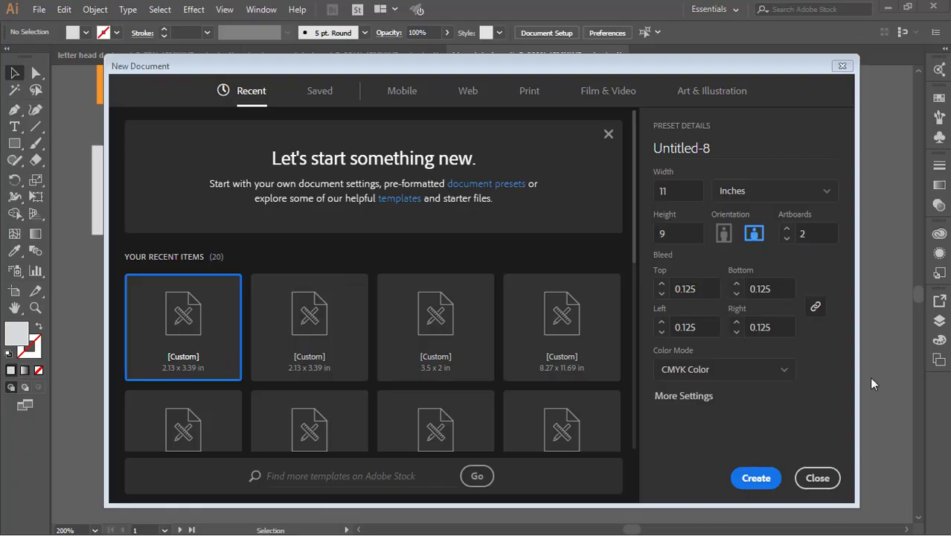
# Step: Create a document named 'envelop design' with one 11 × 9 in artboard
pyautogui.moveTo(750, 151); pyautogui.dragTo(636, 144)
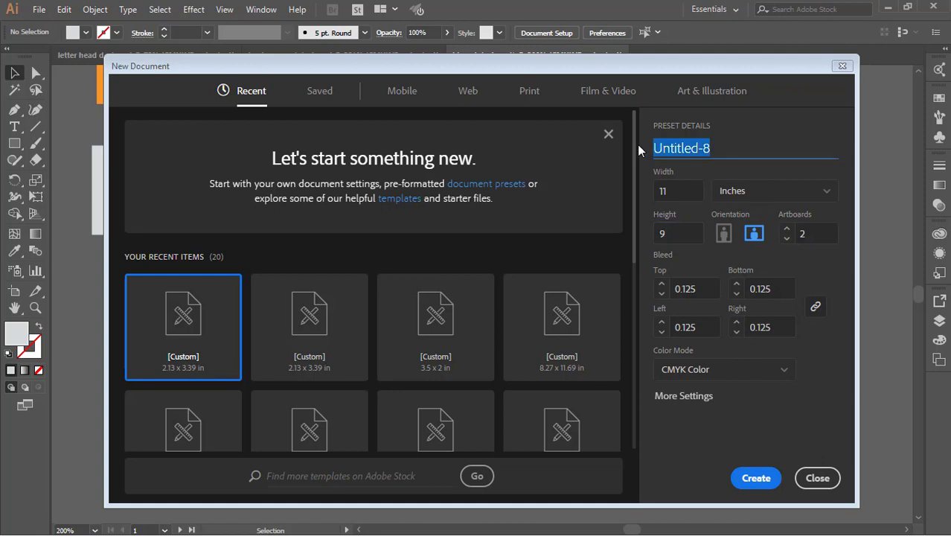
pyautogui.write('e')
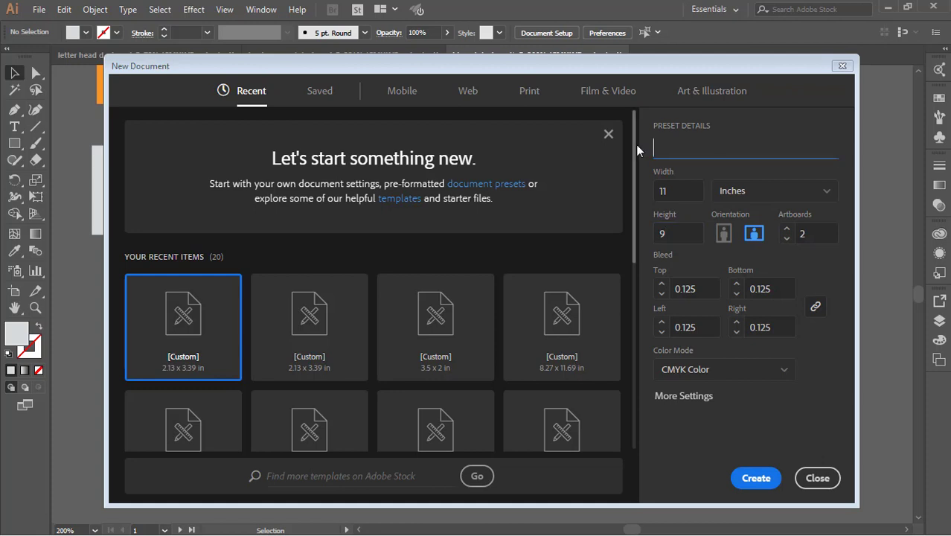
pyautogui.write('nvel')
pyautogui.write('op')
pyautogui.write(' des')
pyautogui.write('ign')
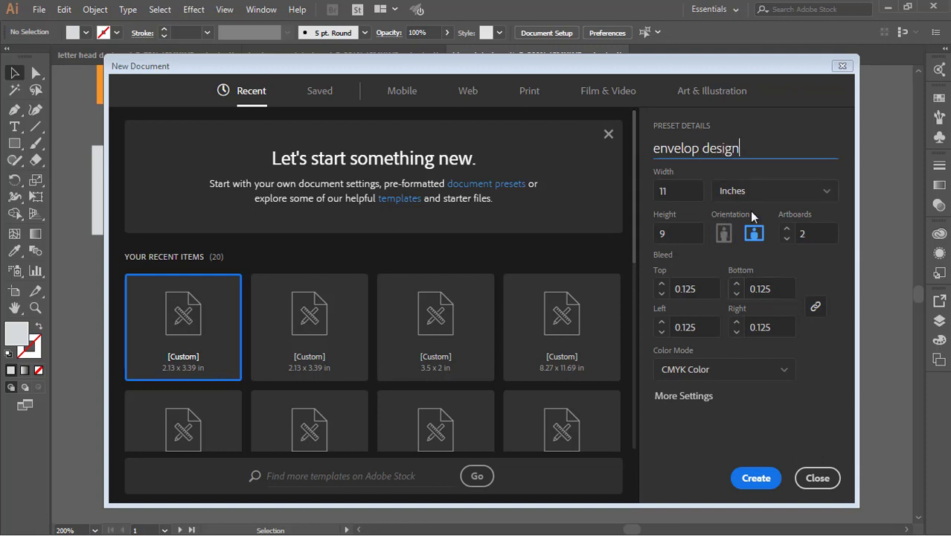
pyautogui.click(811, 233)
pyautogui.write('1')
pyautogui.press('Tab')
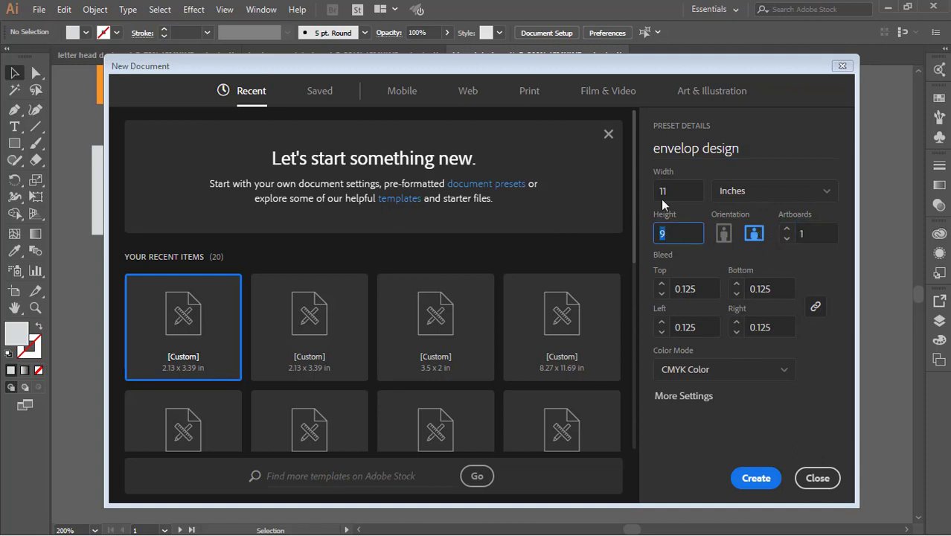
pyautogui.hotkey('shift', 'Tab')
pyautogui.click(755, 478)
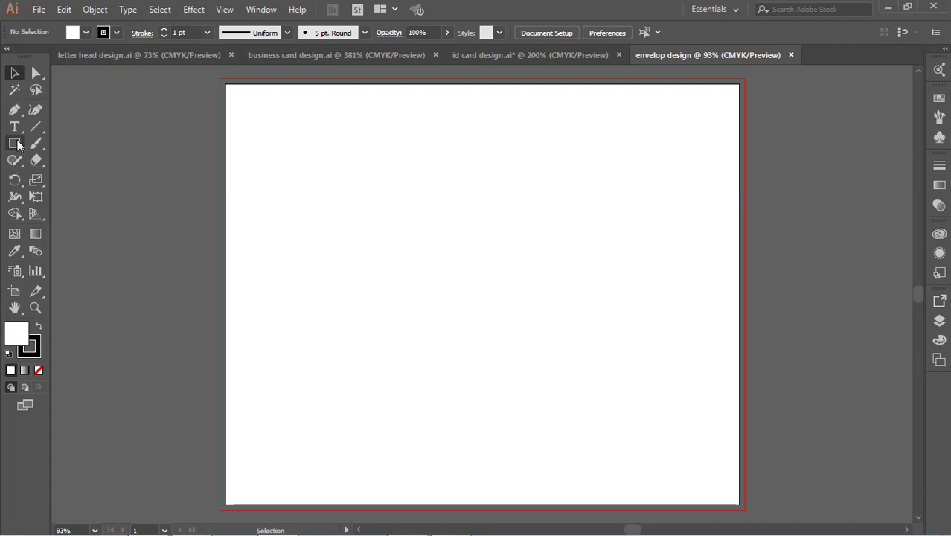
# Step: Replace a roughly drawn rectangle with an exact 9 × 4.25 in rectangle
pyautogui.click(15, 144)
pyautogui.moveTo(358, 189); pyautogui.dragTo(678, 283)
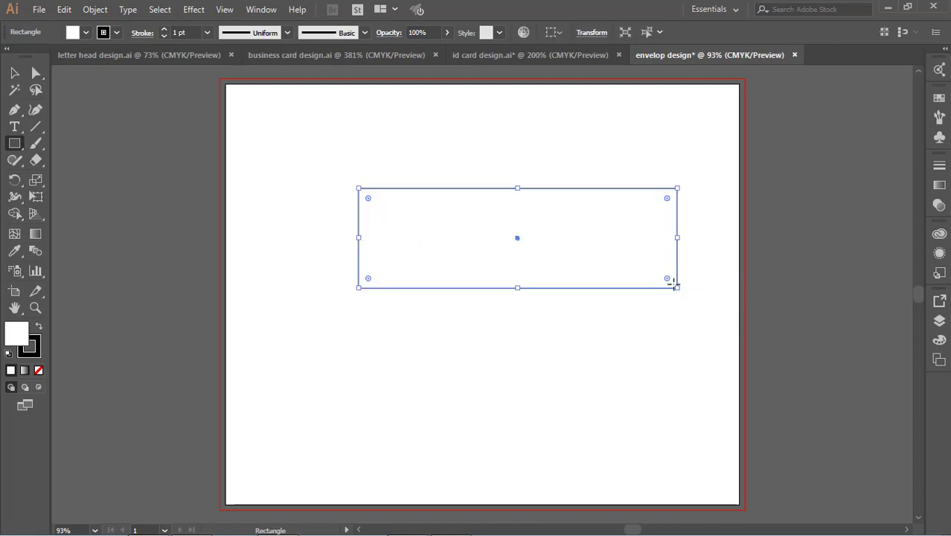
pyautogui.press('Delete')
pyautogui.click(357, 201)
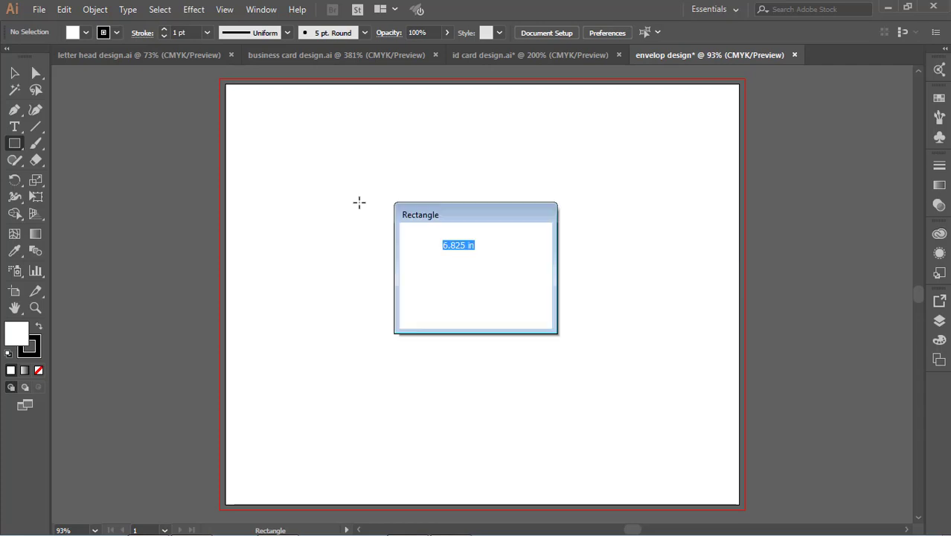
pyautogui.write('9')
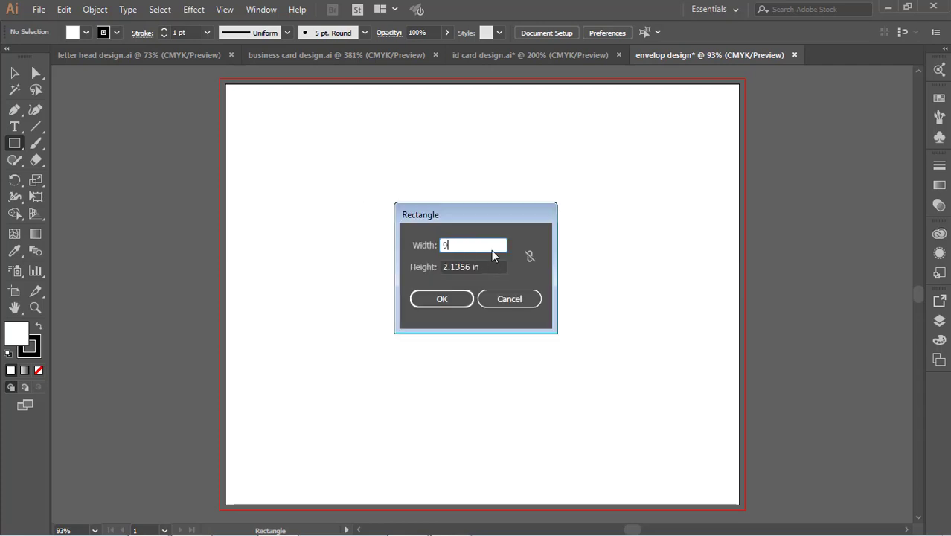
pyautogui.press('Tab')
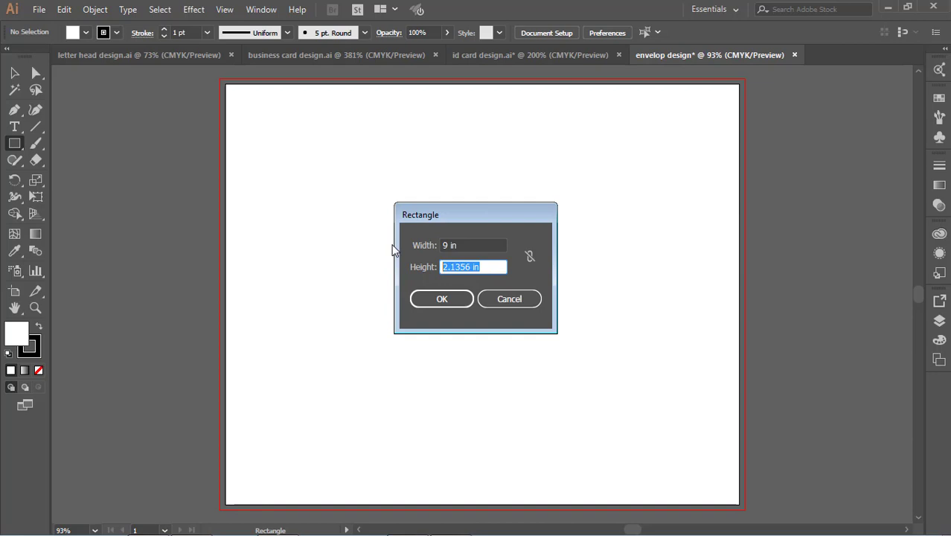
pyautogui.write('4')
pyautogui.write('5')
pyautogui.click(442, 299)
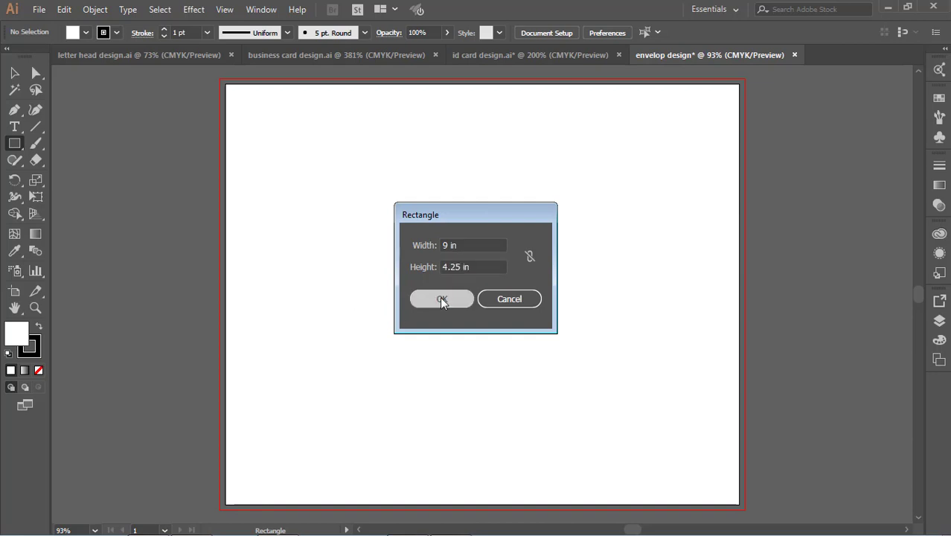
pyautogui.click(14, 72)
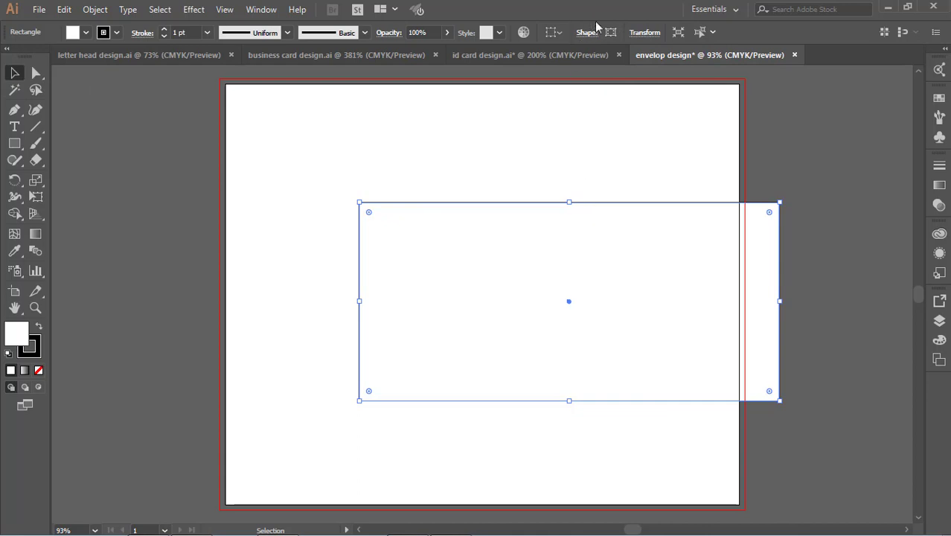
# Step: Leave isolation mode and drag the rectangle up and left onto the artboard
pyautogui.click(644, 32)
pyautogui.click(712, 32)
pyautogui.click(700, 32)
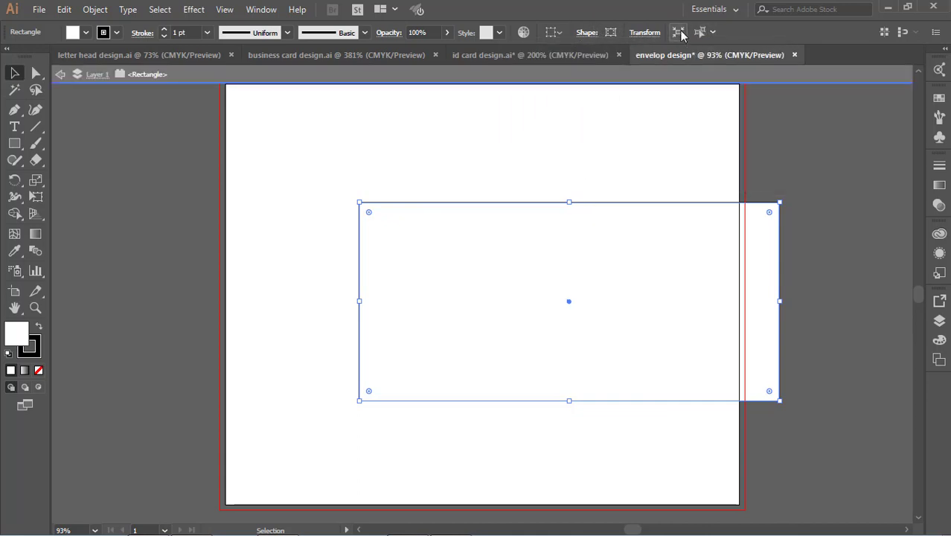
pyautogui.click(62, 79)
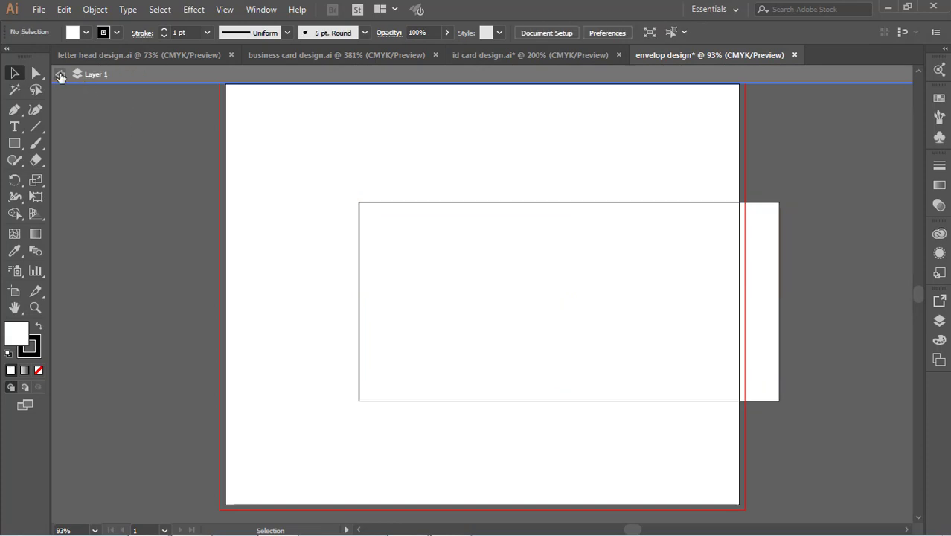
pyautogui.press('Escape')
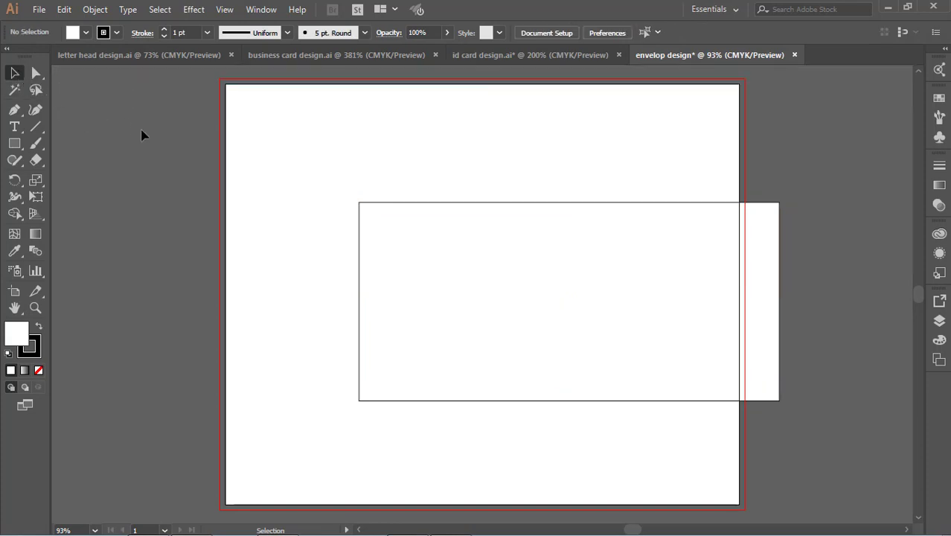
pyautogui.moveTo(558, 265)
pyautogui.mouseDown()
pyautogui.moveTo(494, 227)
pyautogui.moveTo(477, 248)
pyautogui.mouseUp()
# Step: Set alignment to the artboard and nudge the rectangle slightly lower
pyautogui.click(558, 35)
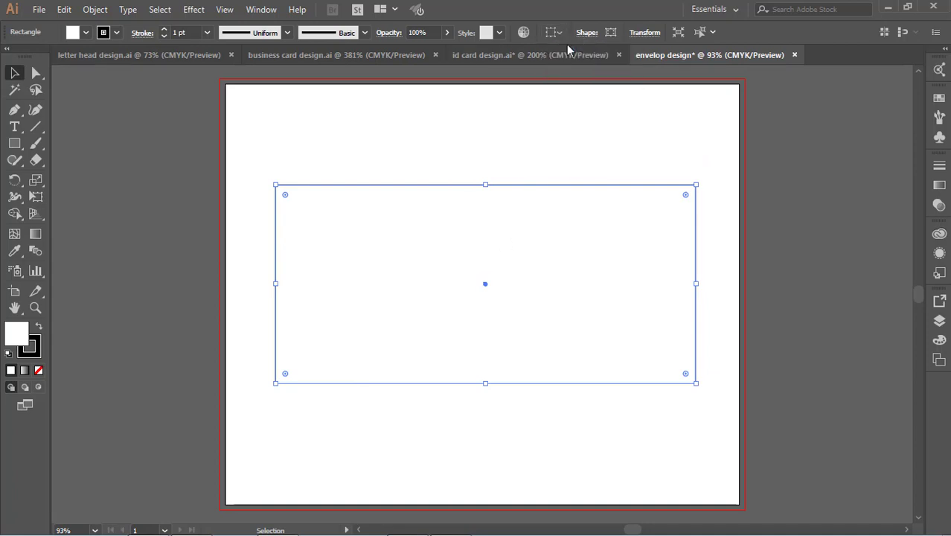
pyautogui.click(559, 35)
pyautogui.click(586, 79)
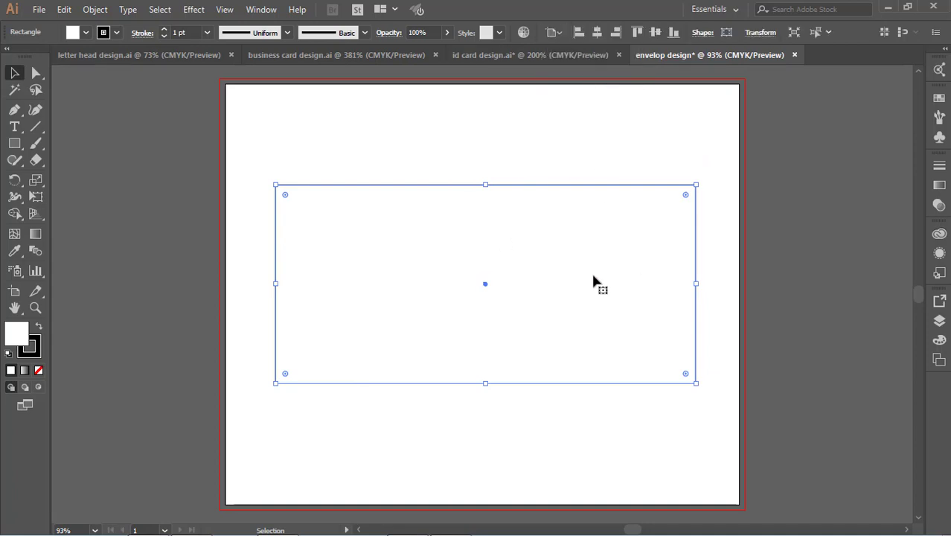
pyautogui.moveTo(582, 266); pyautogui.dragTo(583, 271)
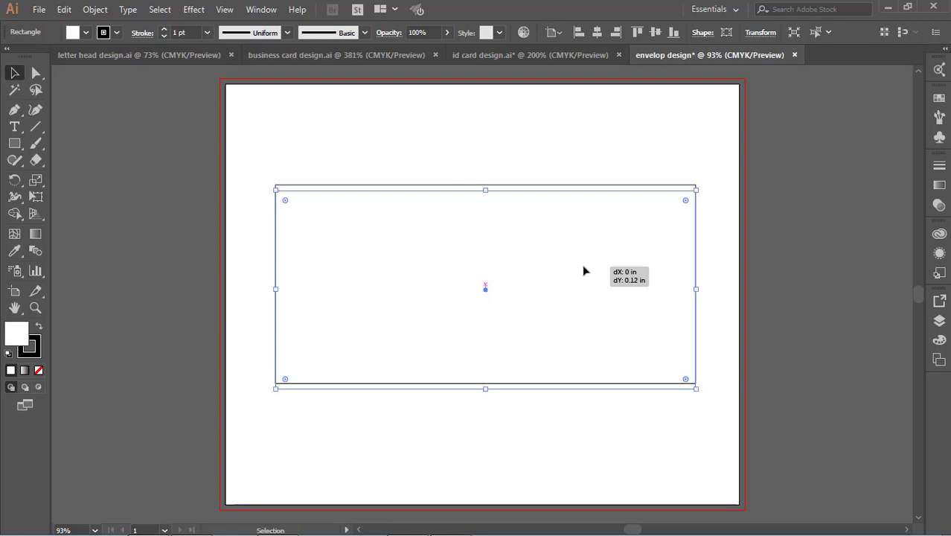
pyautogui.click(836, 256)
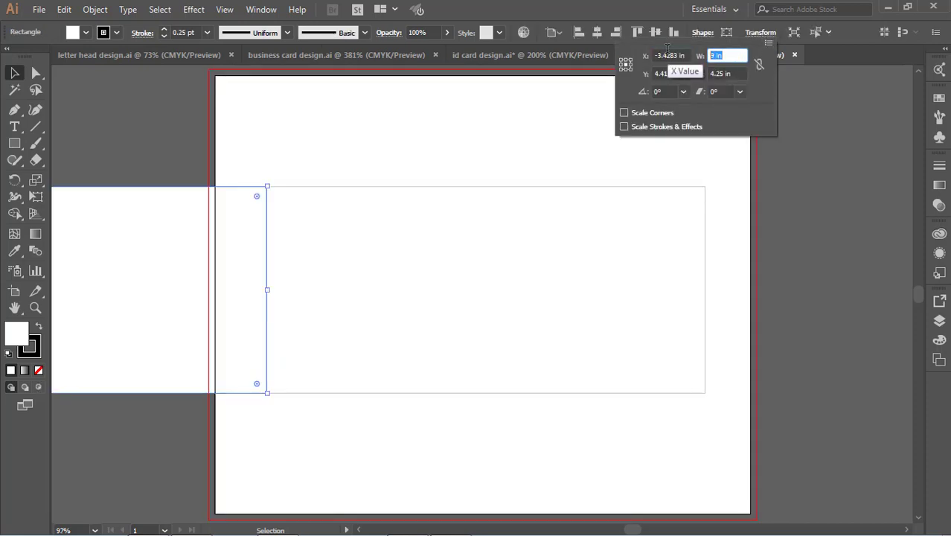
# Step: Make a narrow 0.5 in strip along the rectangle's left edge
pyautogui.click(625, 65)
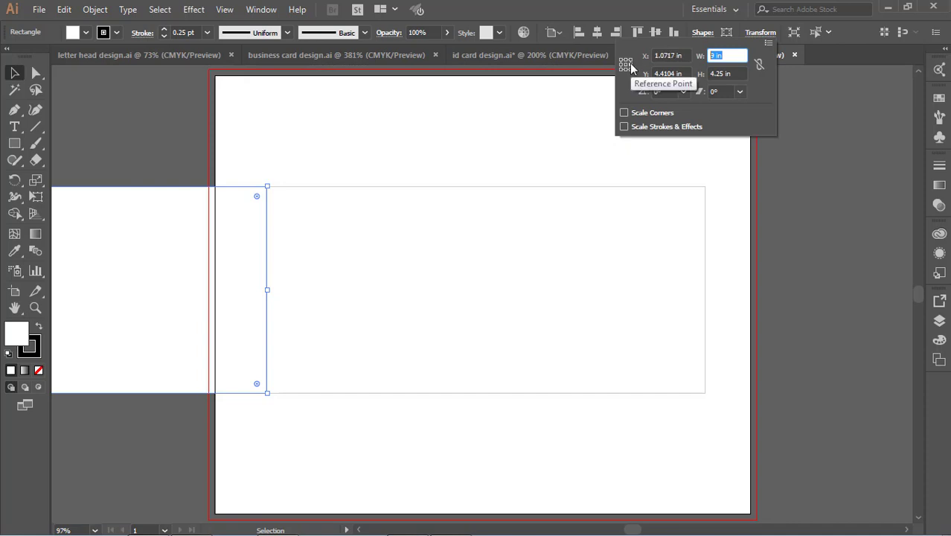
pyautogui.write('0.')
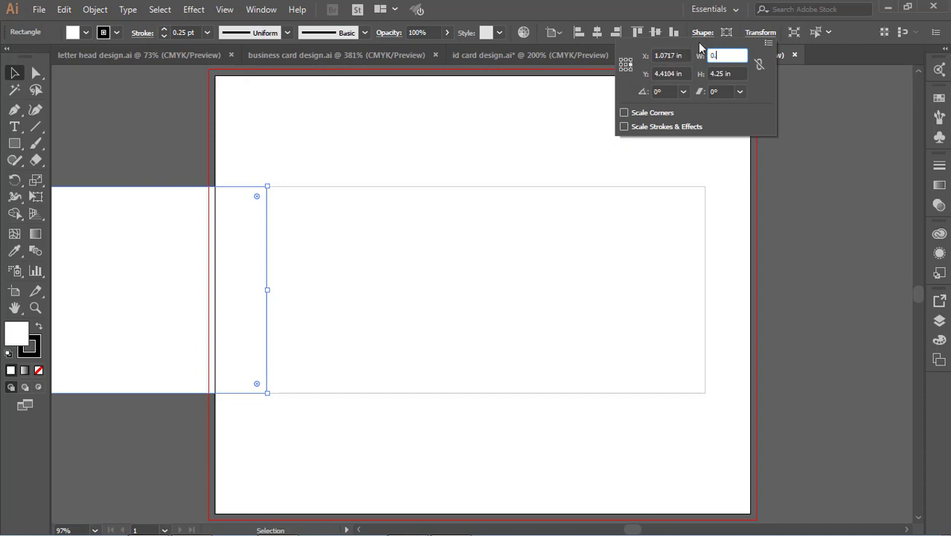
pyautogui.write('25')
pyautogui.press('Return')
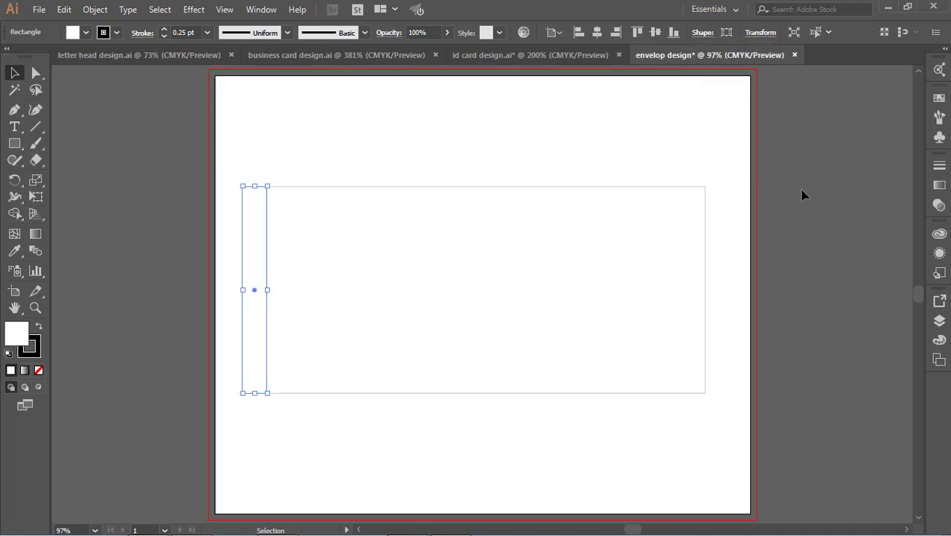
pyautogui.click(100, 183)
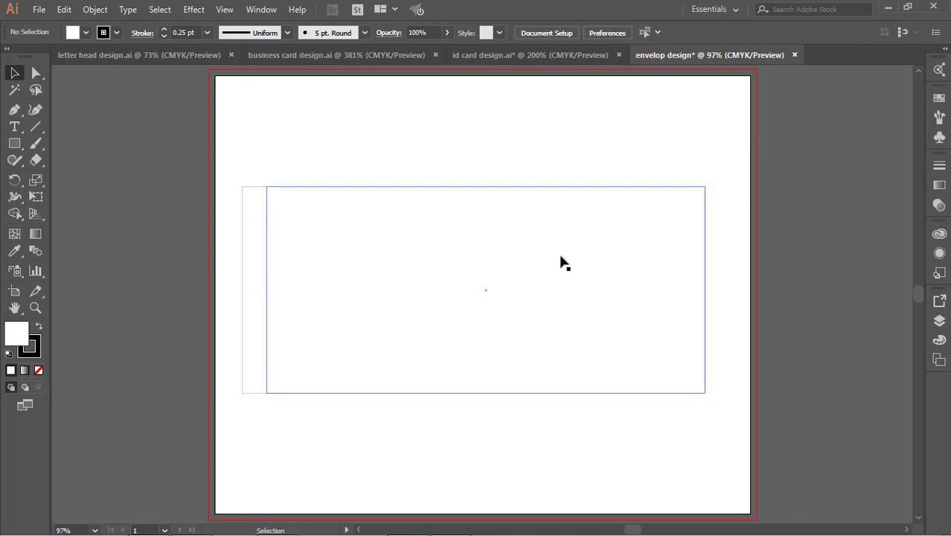
# Step: Copy the strip to the right edge and widen it to 1.5 in from its left side
pyautogui.click(705, 278)
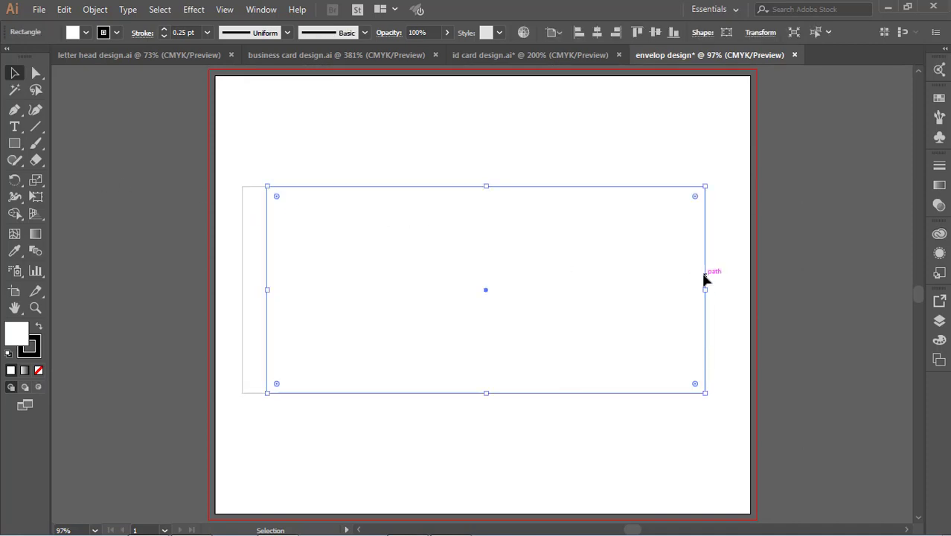
pyautogui.click(243, 256)
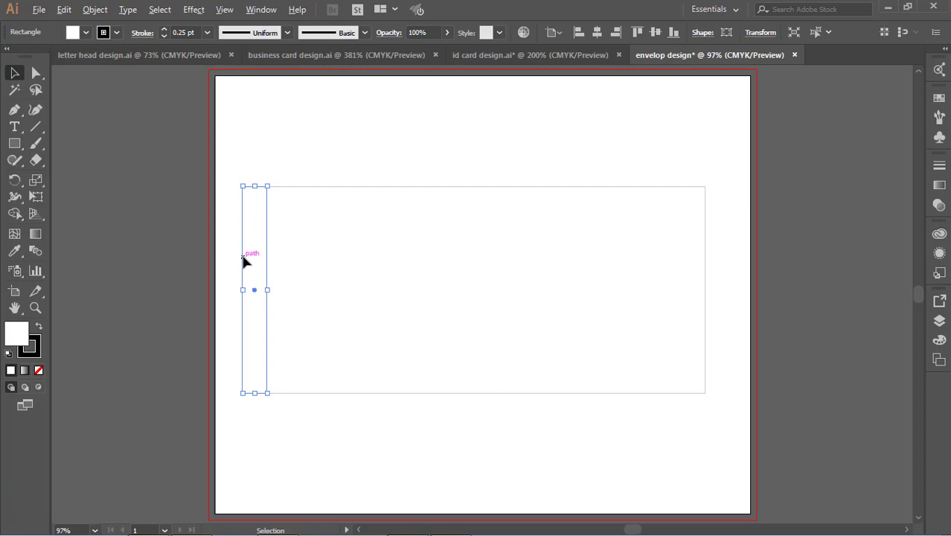
pyautogui.moveTo(243, 256); pyautogui.dragTo(703, 260)
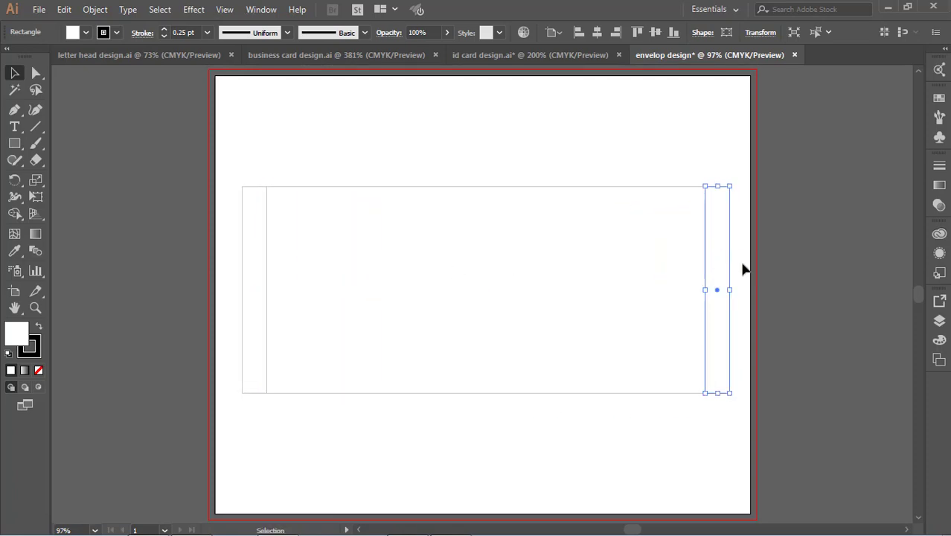
pyautogui.click(760, 32)
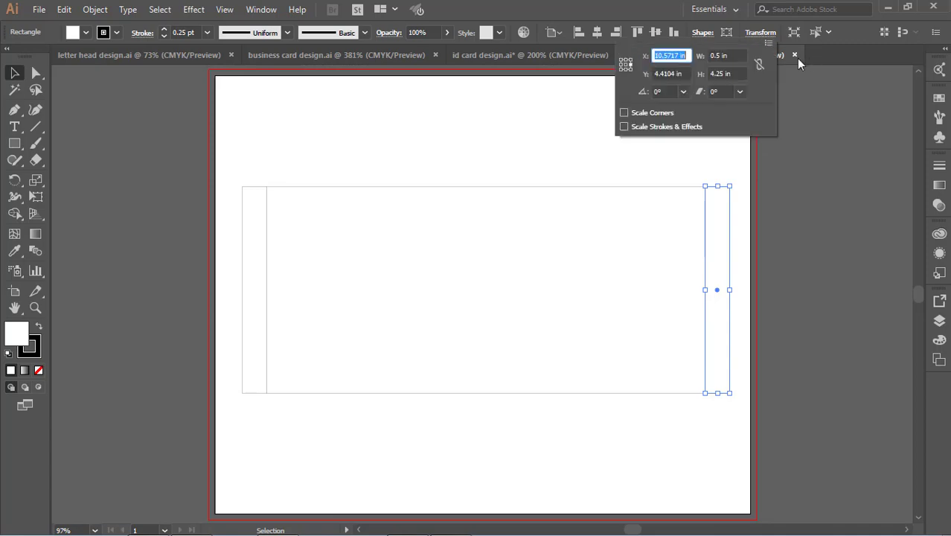
pyautogui.click(717, 55)
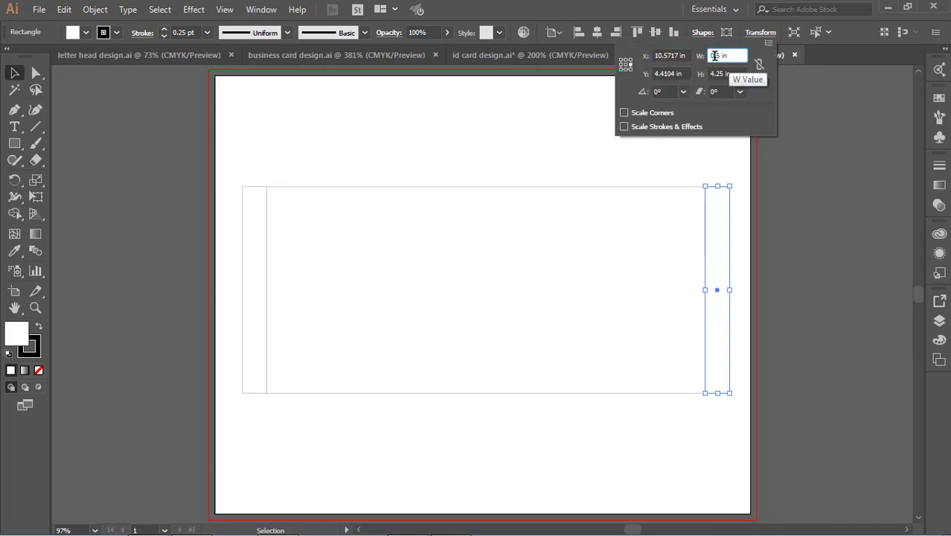
pyautogui.click(621, 64)
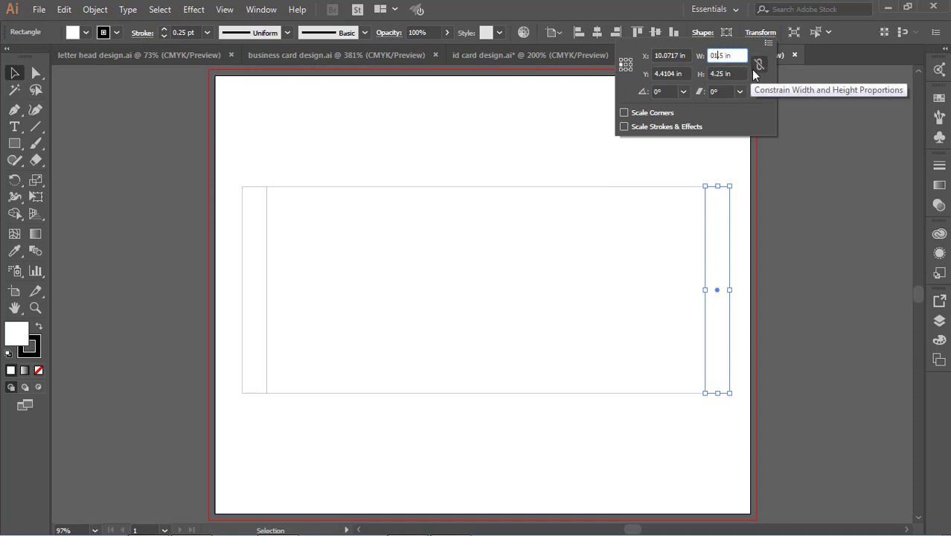
pyautogui.press('BackSpace')
pyautogui.write('1')
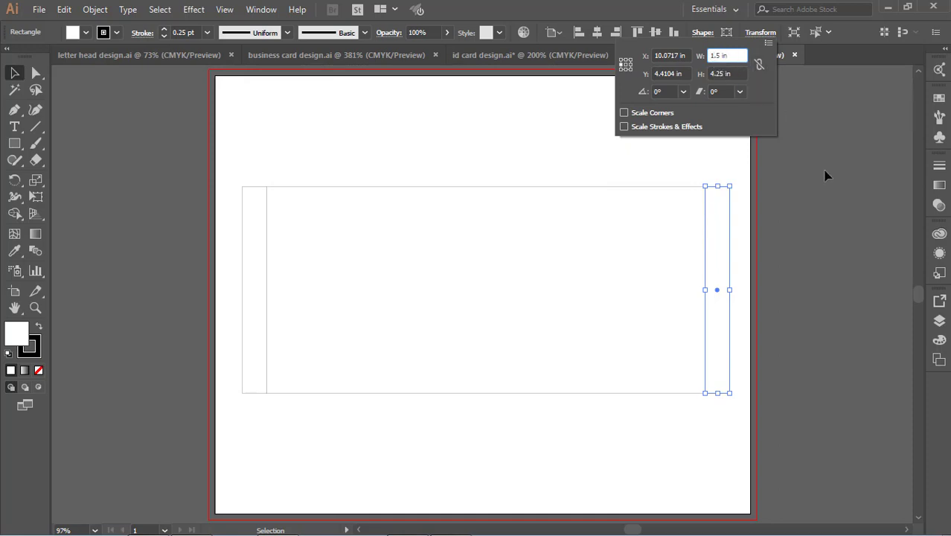
pyautogui.press('Return')
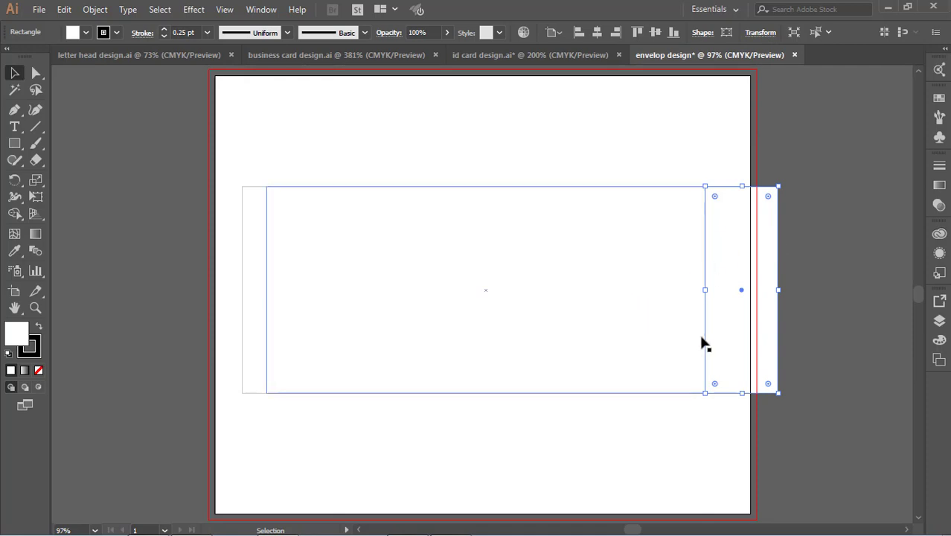
# Step: Centre all the envelope rectangles horizontally on the artboard
pyautogui.click(655, 409)
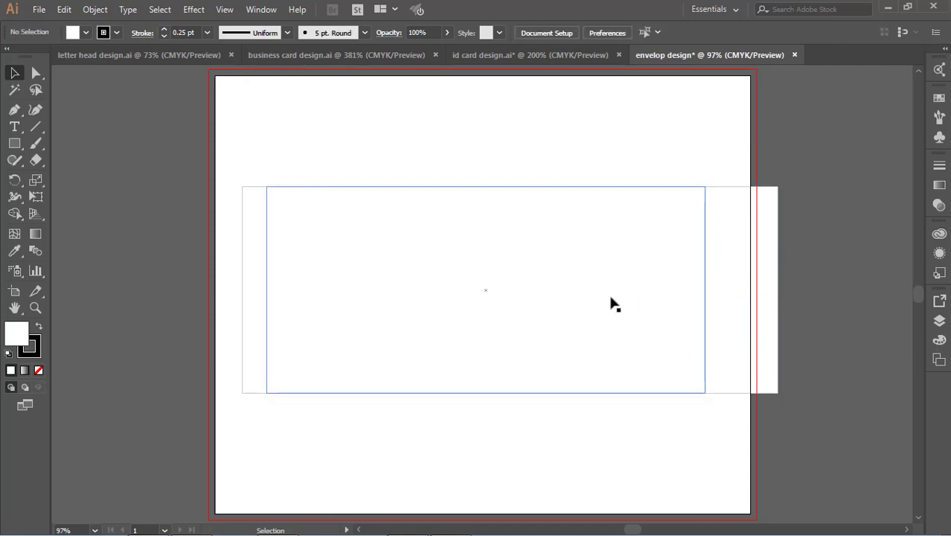
pyautogui.moveTo(240, 124)
pyautogui.mouseDown()
pyautogui.moveTo(615, 452)
pyautogui.moveTo(800, 447)
pyautogui.mouseUp()
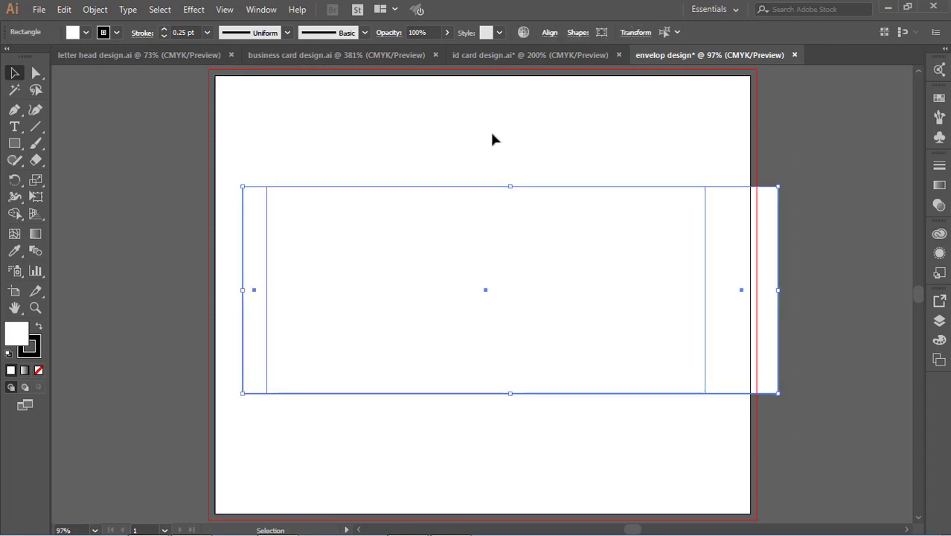
pyautogui.click(550, 34)
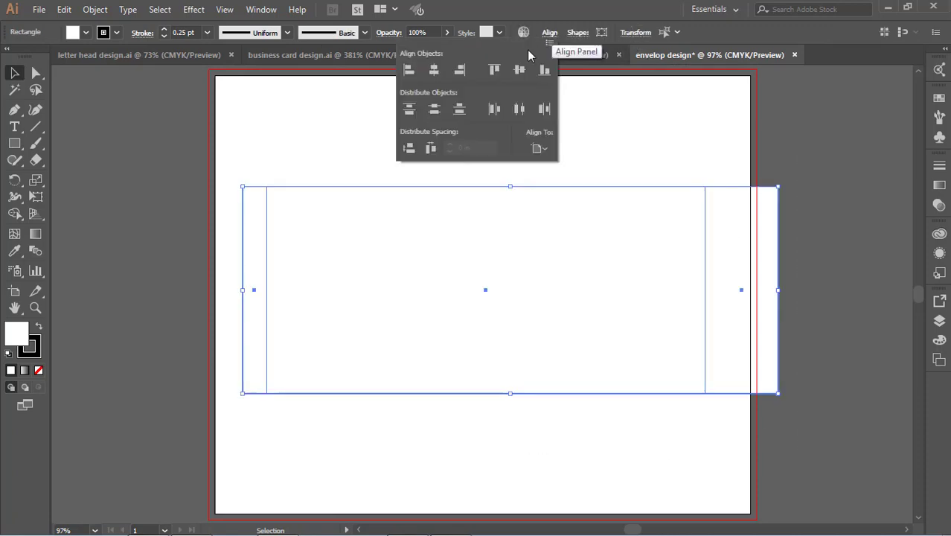
pyautogui.click(433, 70)
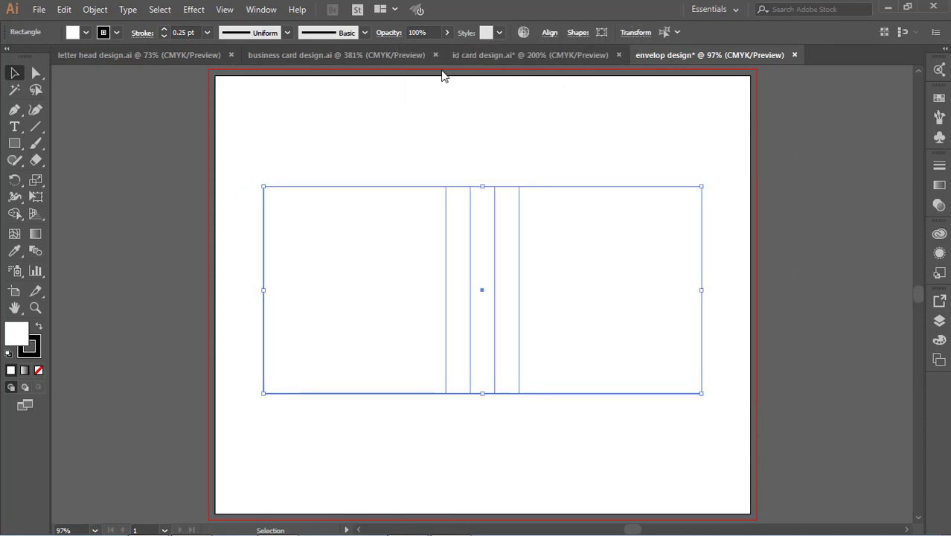
pyautogui.hotkey('ctrl', 'z')
pyautogui.rightClick(418, 218)
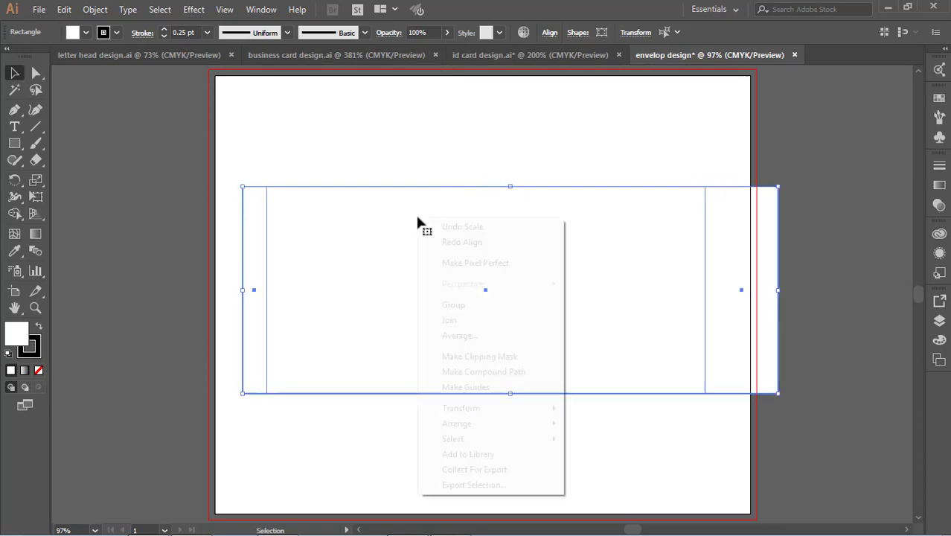
pyautogui.press('Escape')
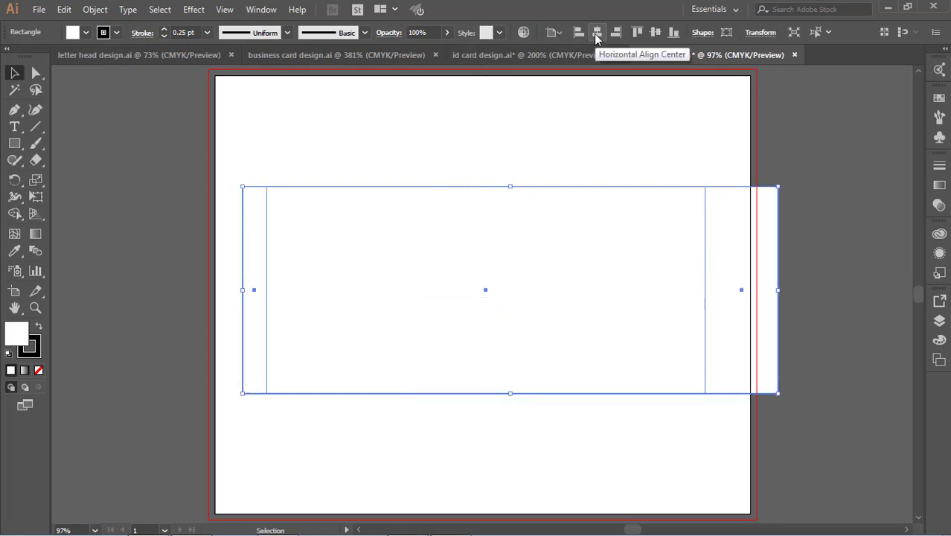
pyautogui.click(595, 32)
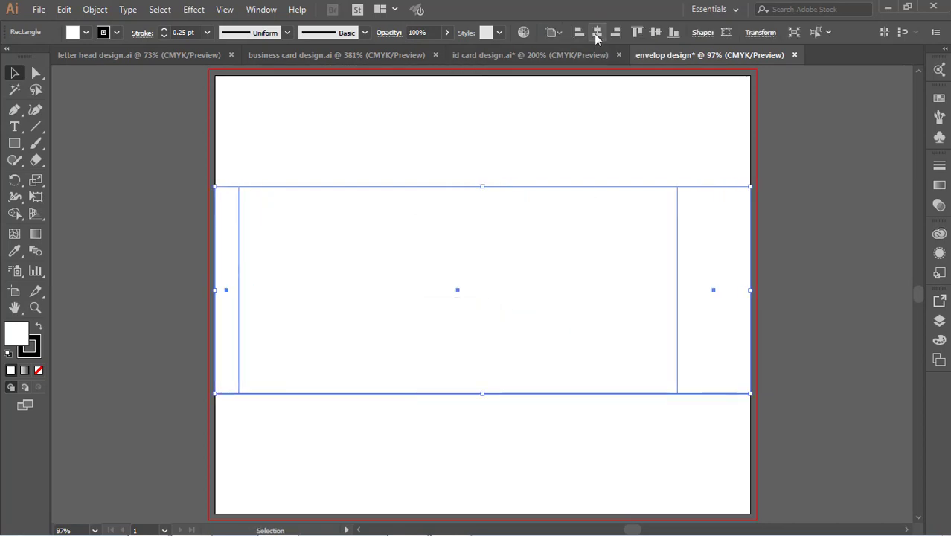
pyautogui.click(828, 219)
# Step: Give all the envelope rectangles a 0.5 pt stroke
pyautogui.moveTo(186, 147)
pyautogui.mouseDown()
pyautogui.moveTo(732, 402)
pyautogui.moveTo(853, 416)
pyautogui.mouseUp()
pyautogui.click(207, 33)
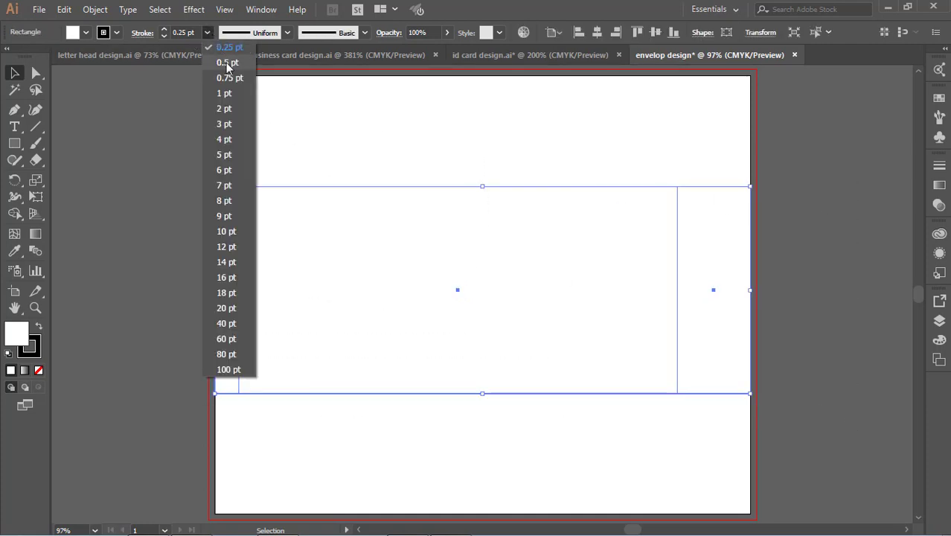
pyautogui.click(227, 62)
pyautogui.click(816, 204)
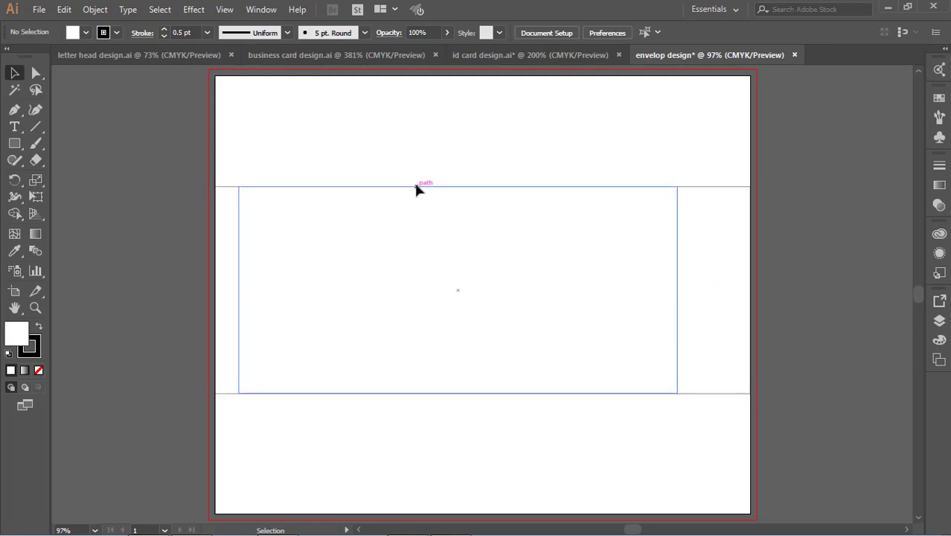
# Step: Duplicate the inner rectangle upward toward the top of the artboard
pyautogui.moveTo(416, 187); pyautogui.dragTo(417, 67)
pyautogui.moveTo(413, 3); pyautogui.dragTo(379, 50)
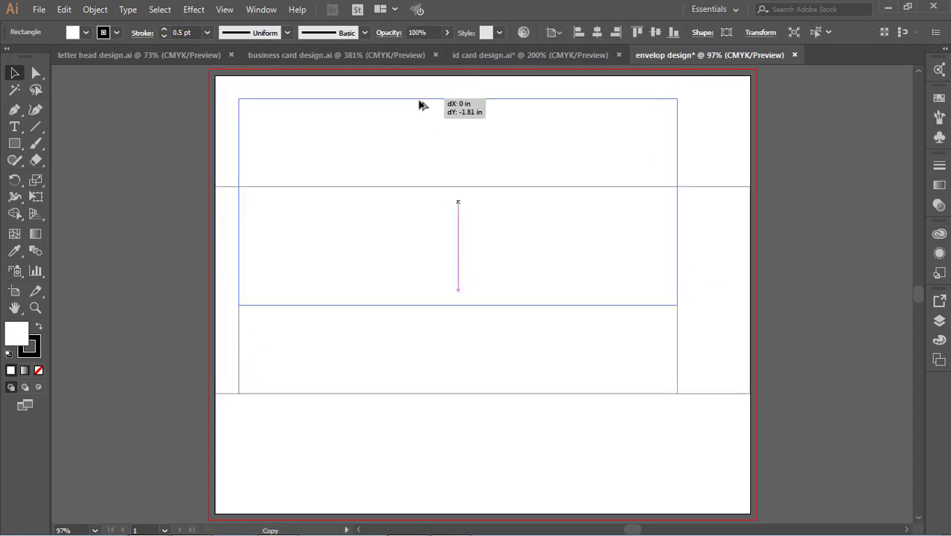
pyautogui.moveTo(379, 51); pyautogui.dragTo(418, 93)
pyautogui.press('Up')
pyautogui.press('Up')
pyautogui.press('Up')
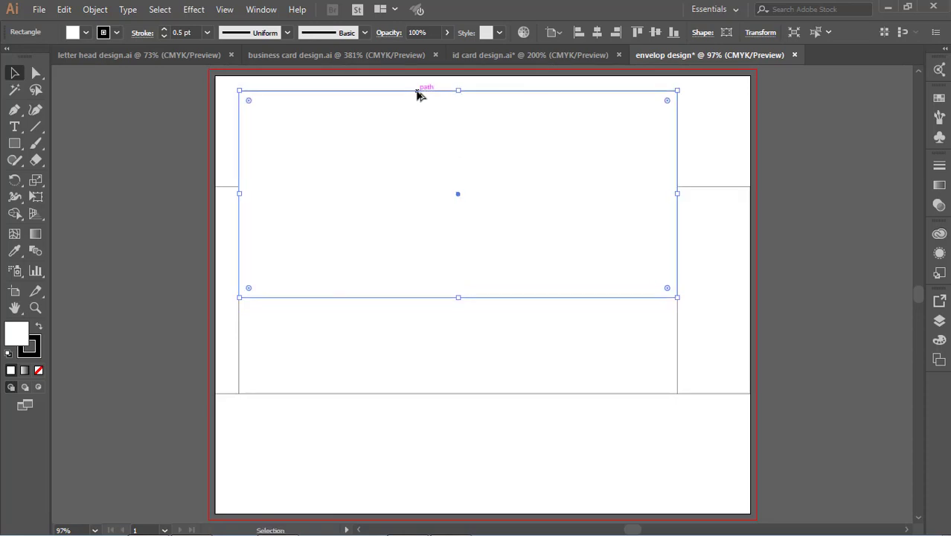
pyautogui.press('Up')
pyautogui.press('Up')
pyautogui.press('Up')
pyautogui.press('Up')
pyautogui.press('Up')
pyautogui.press('Up')
pyautogui.press('Up')
pyautogui.press('Up')
pyautogui.press('Up')
pyautogui.press('Up')
pyautogui.press('Up')
pyautogui.press('Up')
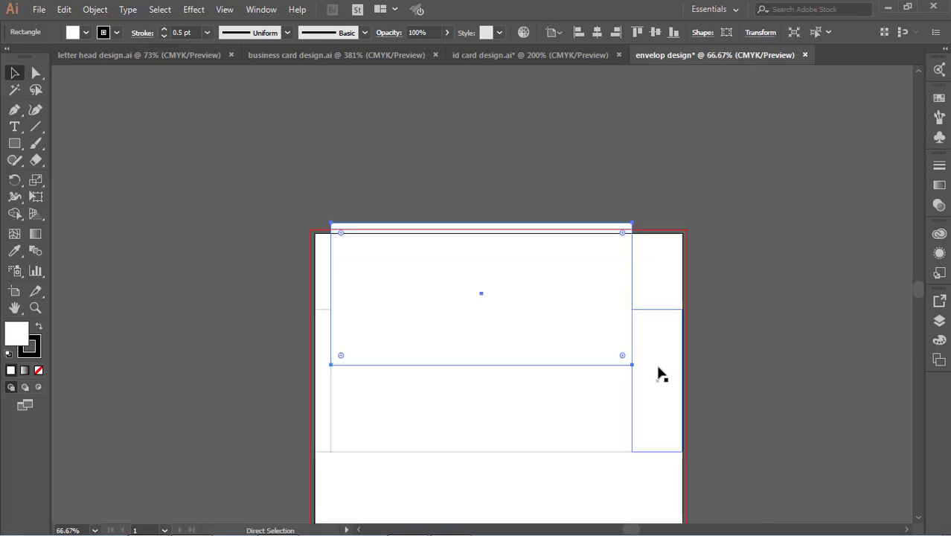
# Step: Zoom in and snap the copy's bottom edge flush onto the body's top edge
pyautogui.hotkey('ctrl', '-')
pyautogui.hotkey('ctrl', '+')
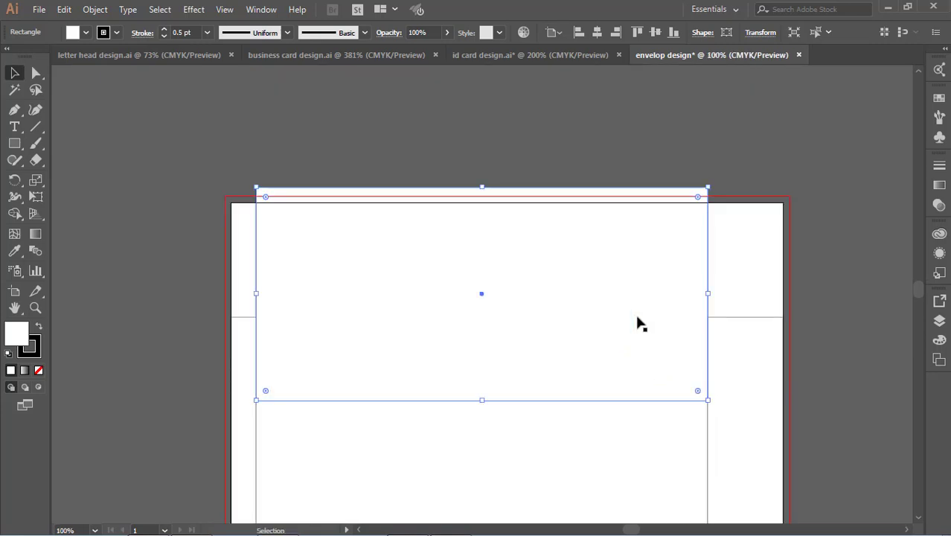
pyautogui.hotkey('ctrl', '+')
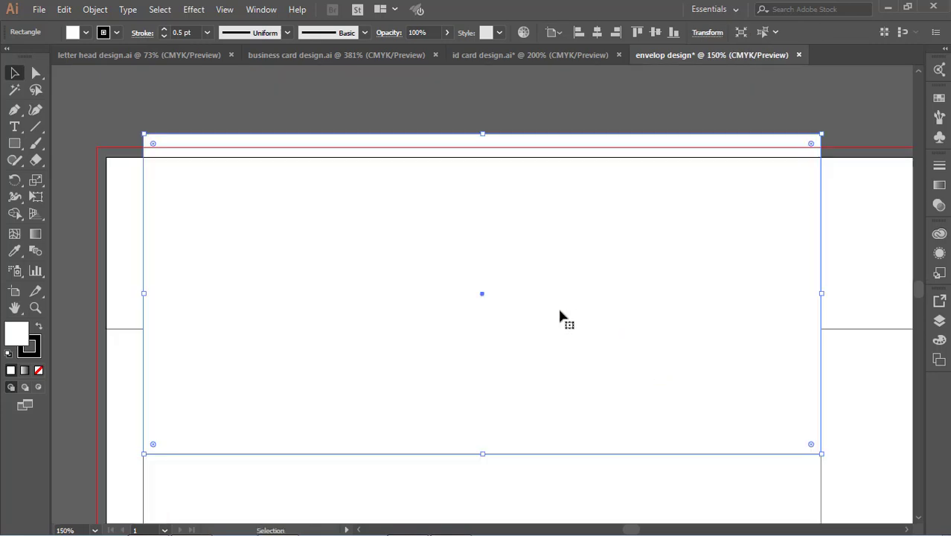
pyautogui.press('Up')
pyautogui.press('Up')
pyautogui.press('Up')
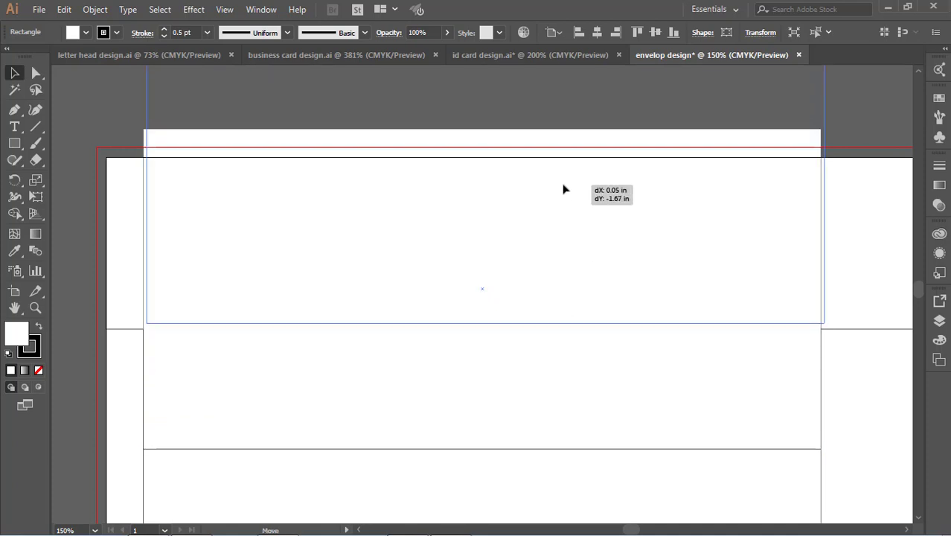
pyautogui.moveTo(561, 302); pyautogui.dragTo(561, 187)
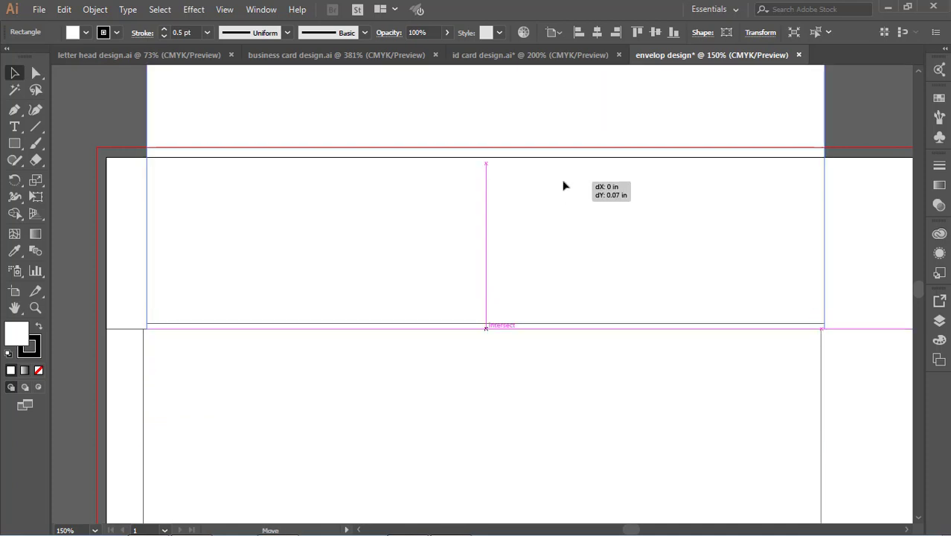
pyautogui.press('Left')
pyautogui.press('Left')
pyautogui.press('Left')
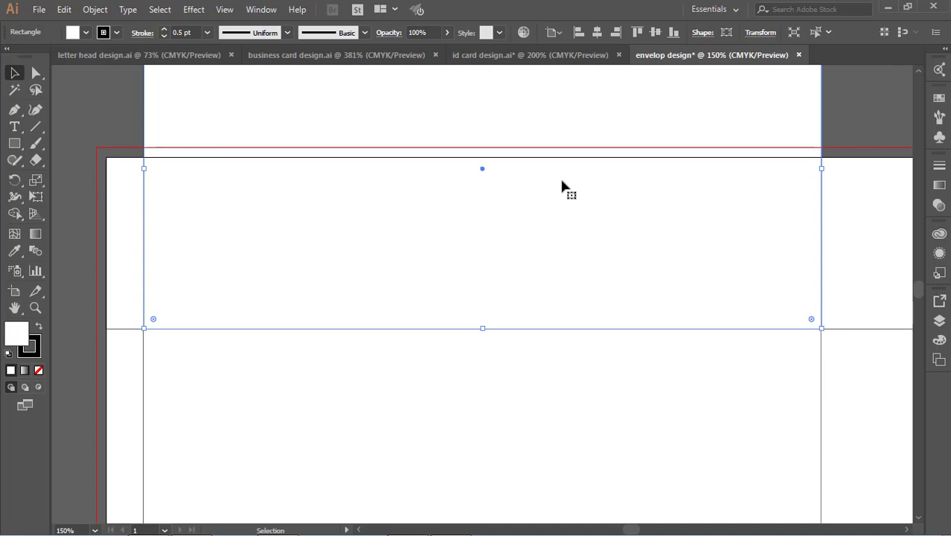
pyautogui.click(840, 124)
pyautogui.click(751, 197)
pyautogui.click(898, 119)
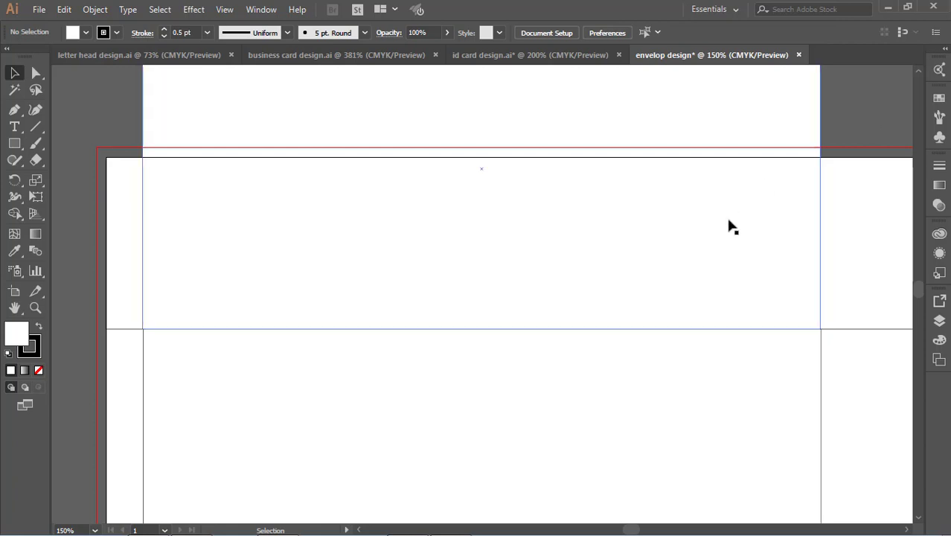
pyautogui.click(731, 227)
pyautogui.click(865, 121)
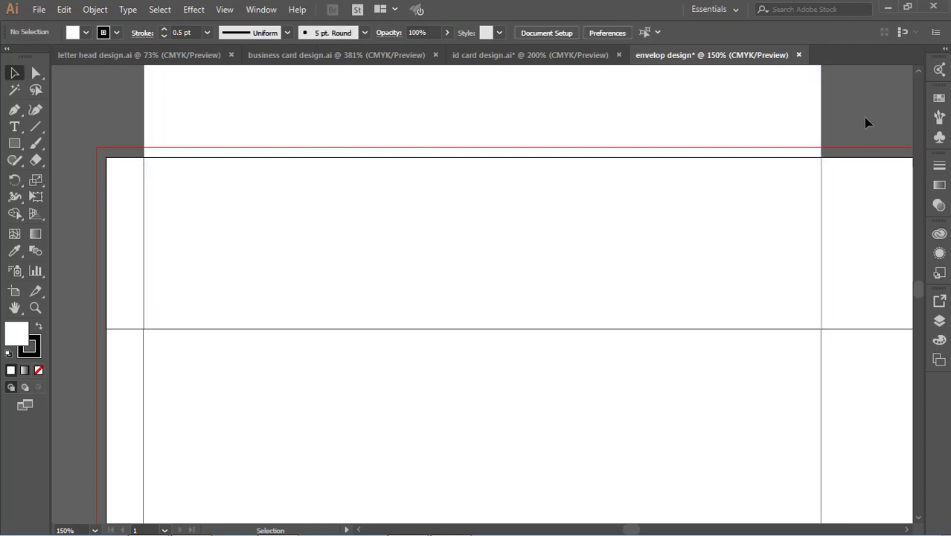
pyautogui.click(615, 113)
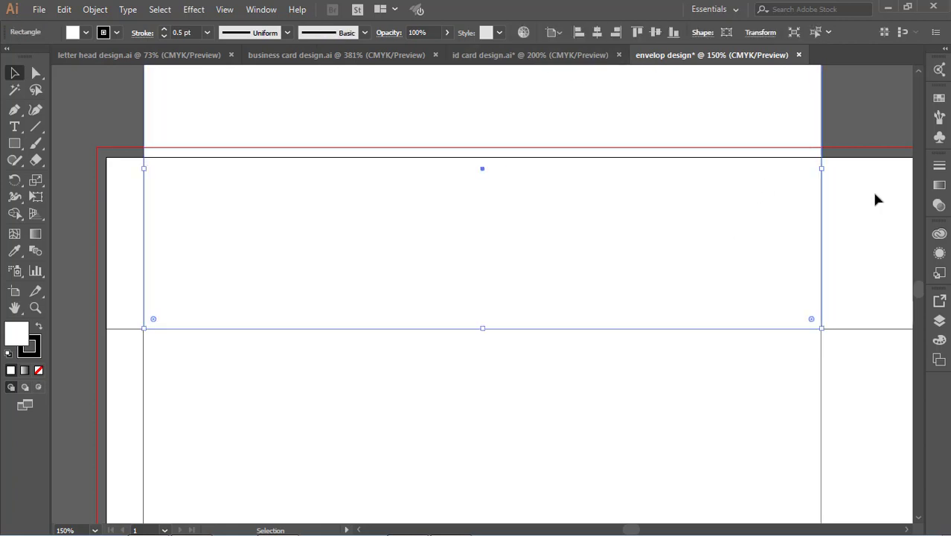
pyautogui.click(761, 34)
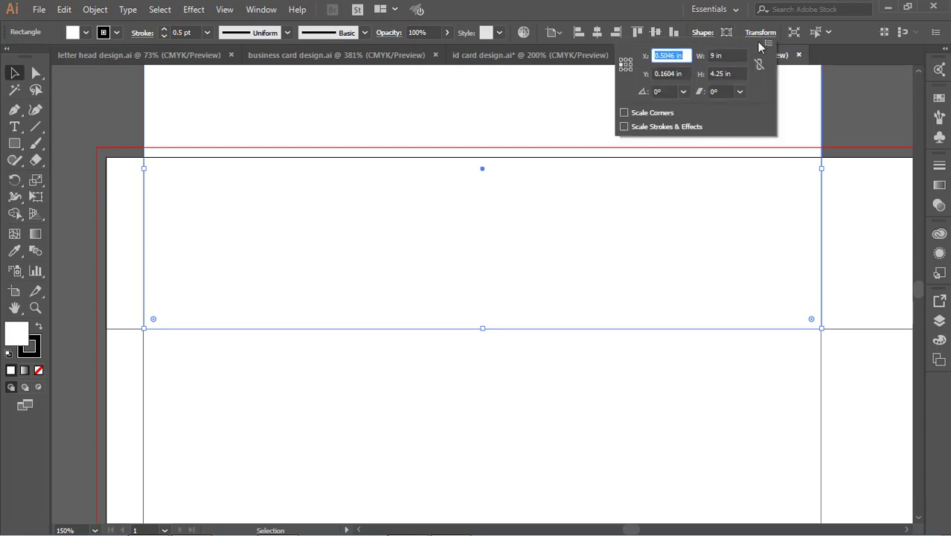
pyautogui.click(723, 74)
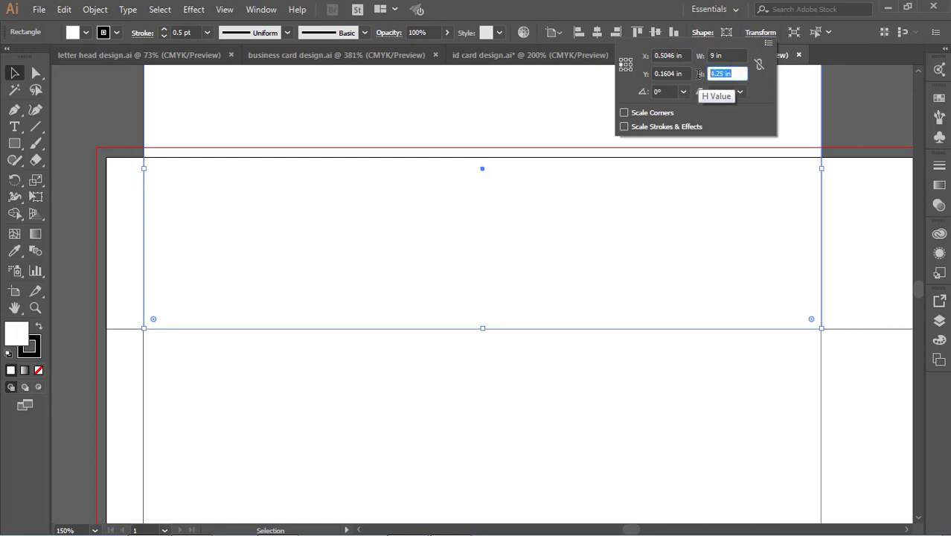
pyautogui.write('0.5')
pyautogui.click(626, 66)
pyautogui.click(856, 107)
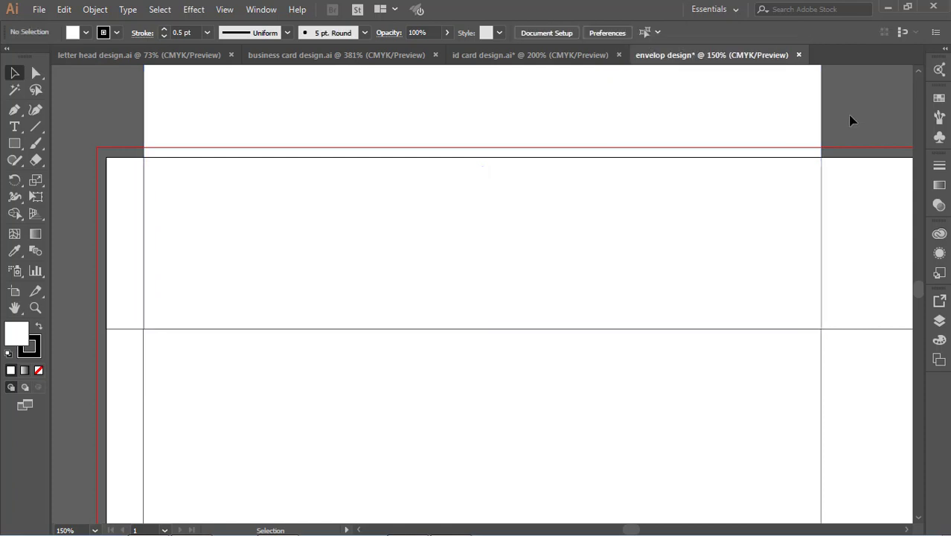
# Step: Select all and try nudging the flap rectangle right, then undo the move
pyautogui.scroll(2, 779, 159)
pyautogui.scroll(2, 779, 159)
pyautogui.scroll(-1, 781, 164)
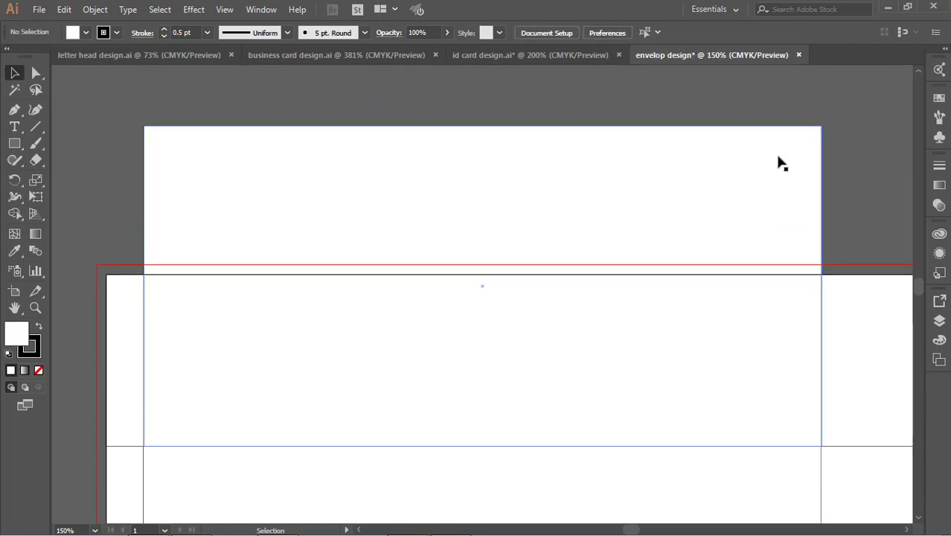
pyautogui.scroll(-1, 780, 164)
pyautogui.scroll(-1, 782, 164)
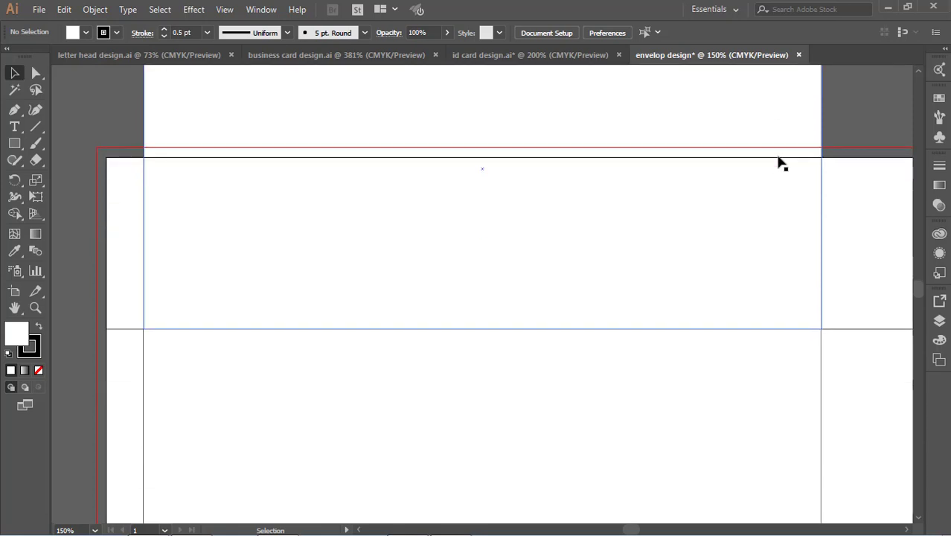
pyautogui.scroll(-1, 781, 164)
pyautogui.scroll(1, 781, 164)
pyautogui.hotkey('ctrl', 'a')
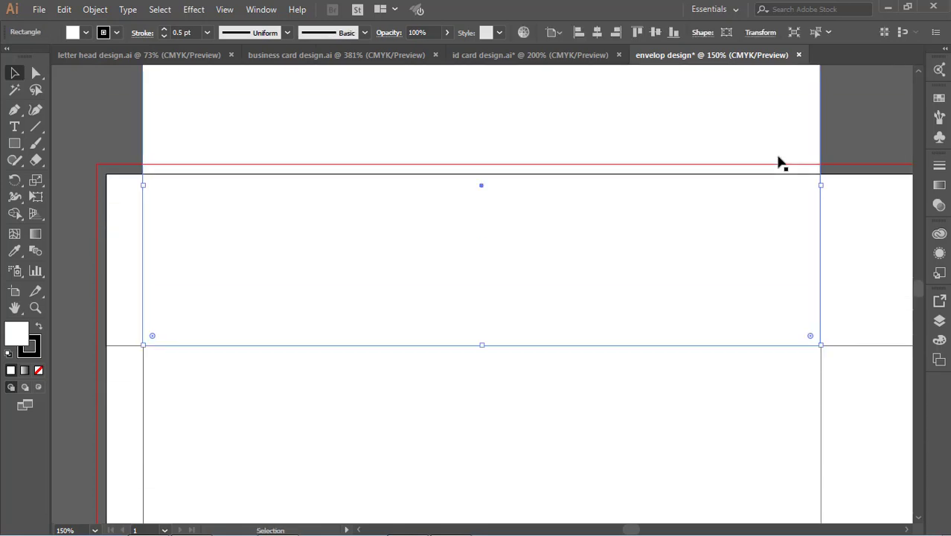
pyautogui.press('Right')
pyautogui.press('Right')
pyautogui.press('Right')
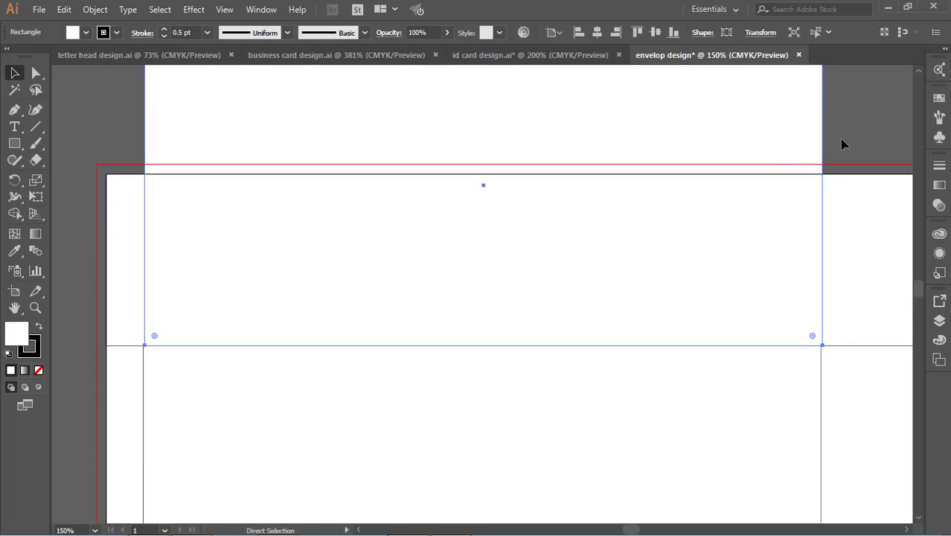
pyautogui.press('Right')
pyautogui.hotkey('ctrl', 'z')
pyautogui.hotkey('ctrl', 'z')
pyautogui.hotkey('ctrl', 'z')
pyautogui.press('v')
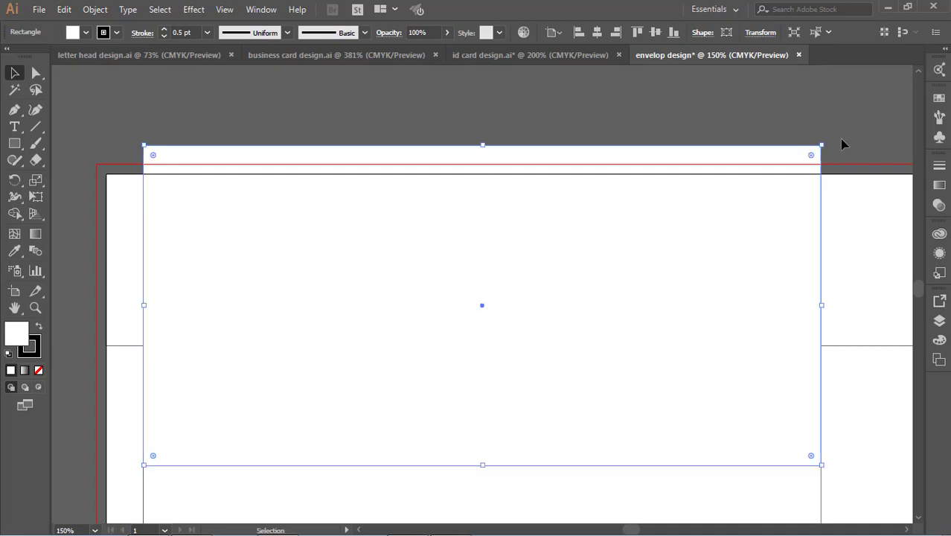
# Step: Lower the flap's bottom edge slightly using direct point selection
pyautogui.scroll(-2, 841, 142)
pyautogui.scroll(-3, 841, 140)
pyautogui.press('a')
pyautogui.press('Down')
pyautogui.press('Down')
pyautogui.press('Down')
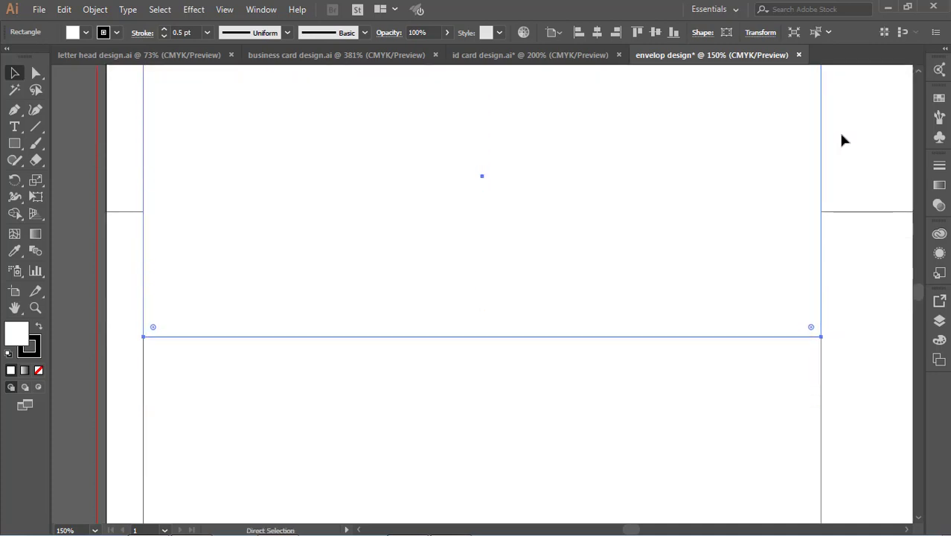
pyautogui.press('Down')
# Step: Fit the artboard in view, then drag the extra rectangle aside and delete it
pyautogui.press('v')
pyautogui.hotkey('ctrl', '0')
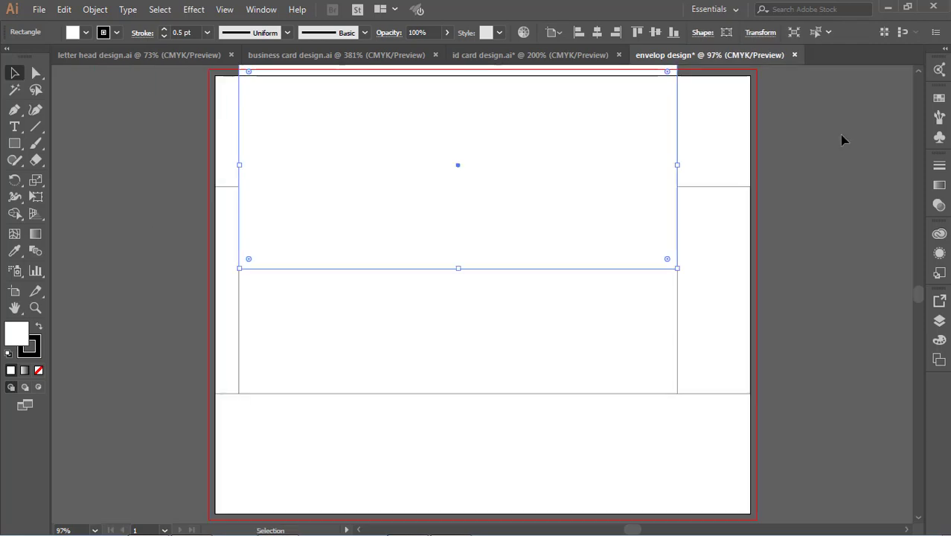
pyautogui.moveTo(607, 173); pyautogui.dragTo(782, 392)
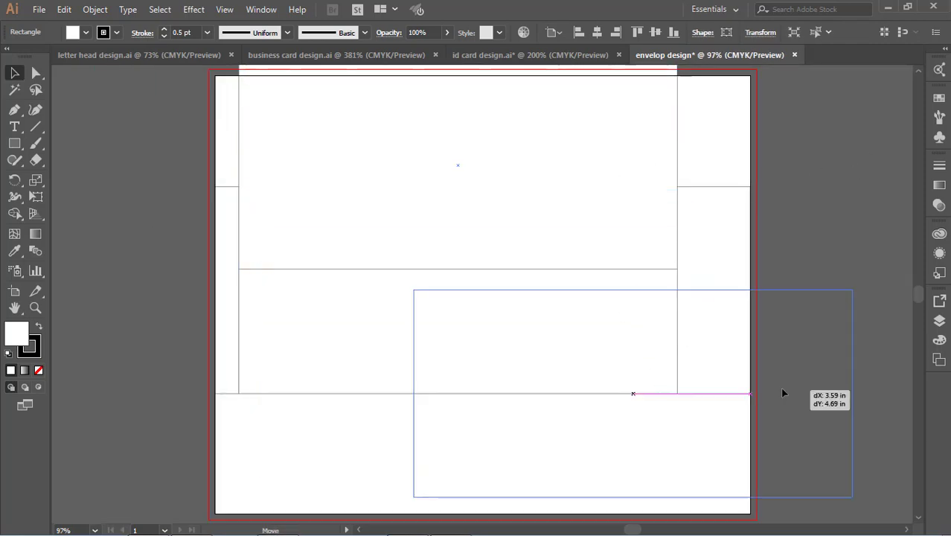
pyautogui.press('Delete')
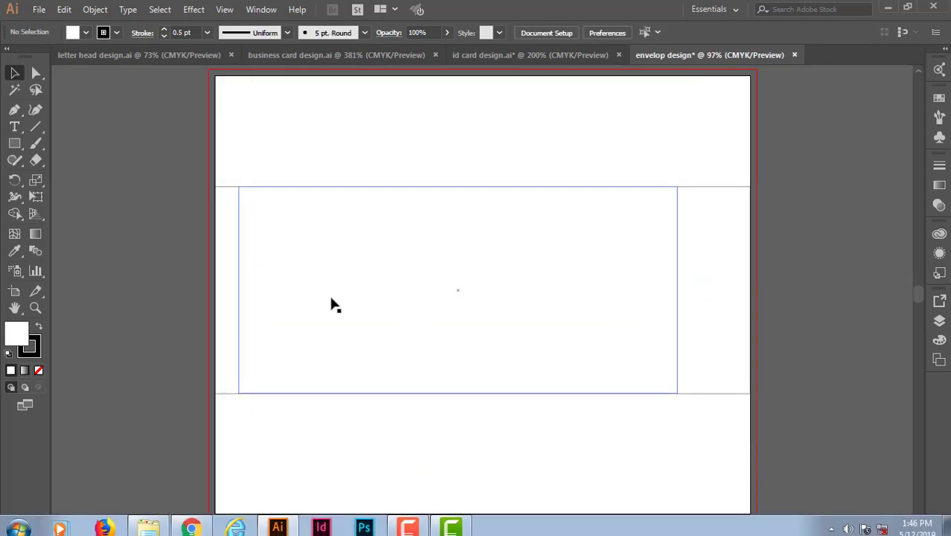
# Step: Change the wide middle band rectangle's stroke from 0.5 pt to 1 pt
pyautogui.click(733, 394)
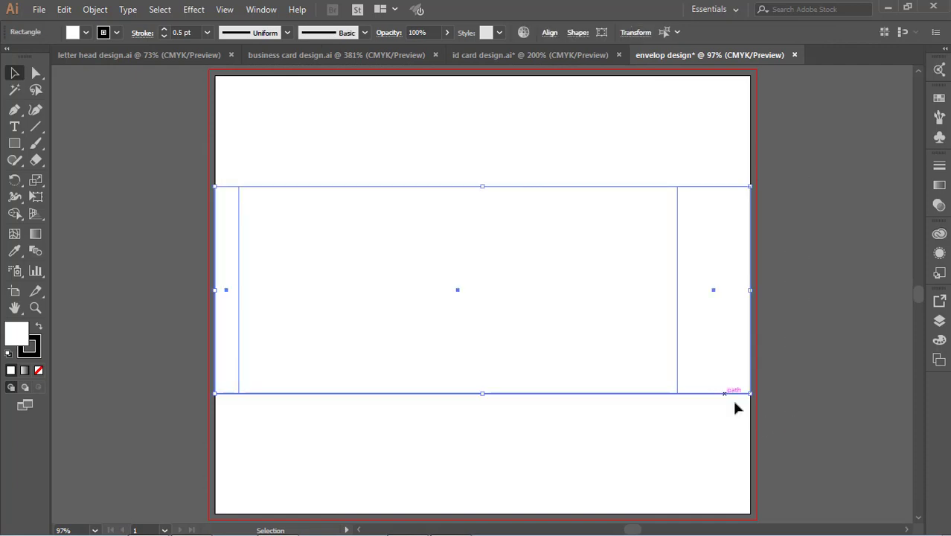
pyautogui.click(207, 32)
pyautogui.click(230, 93)
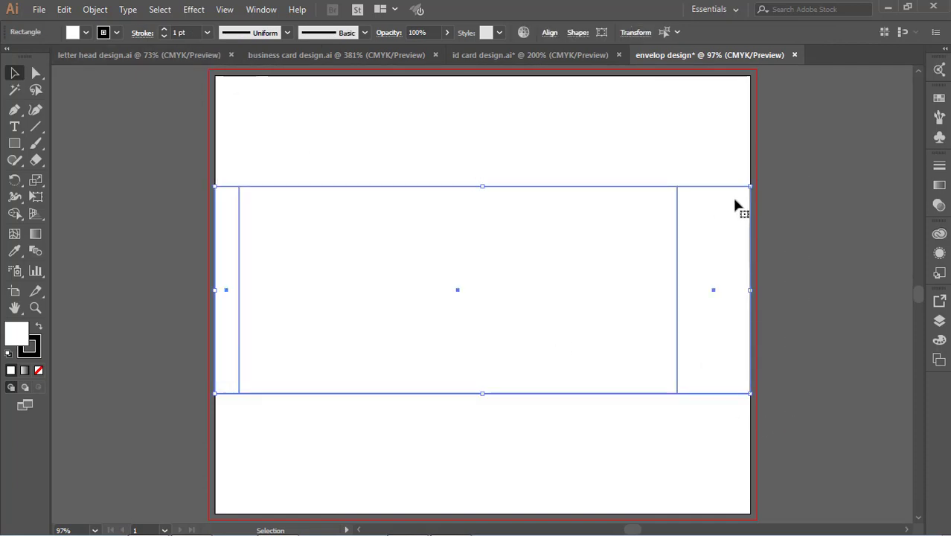
pyautogui.click(837, 186)
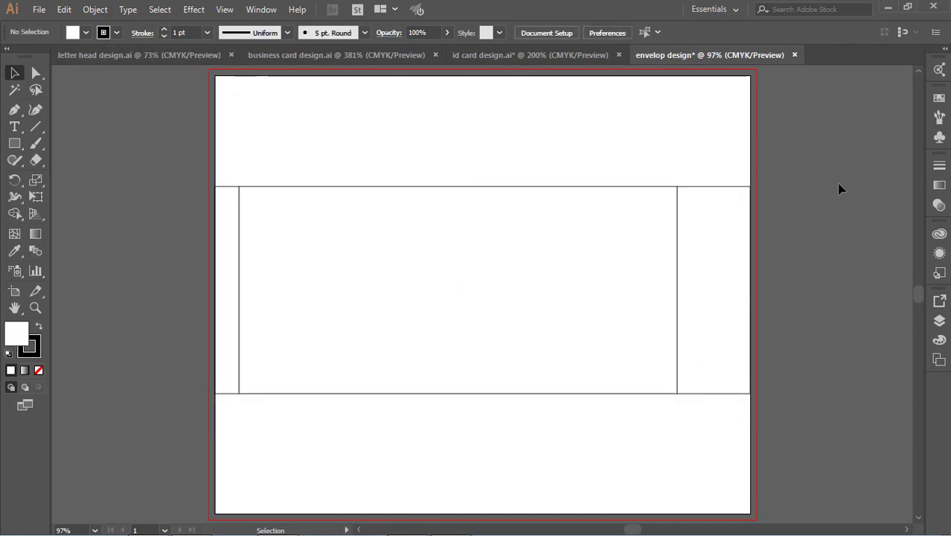
pyautogui.click(558, 187)
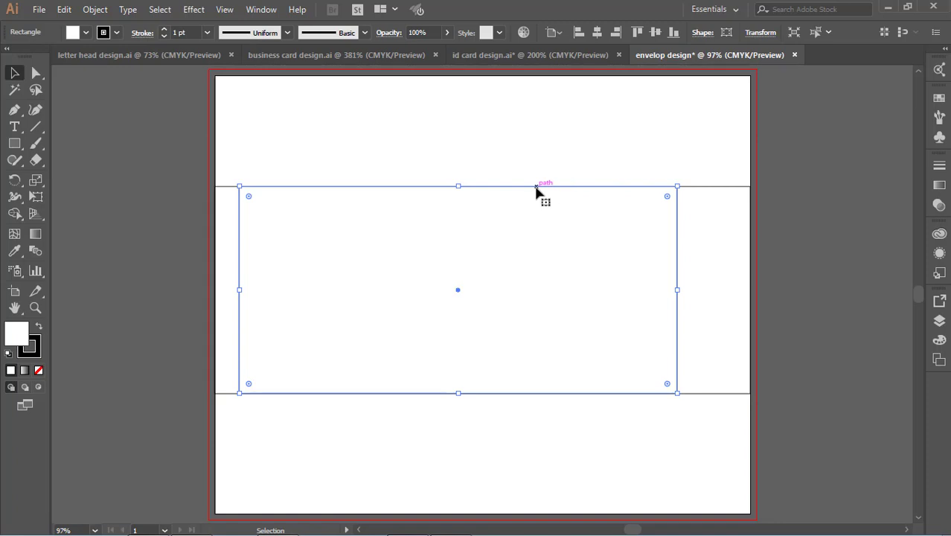
# Step: Duplicate the body rectangle onto its top edge and set the copy's height to 0.5 in
pyautogui.moveTo(536, 189); pyautogui.dragTo(690, 57)
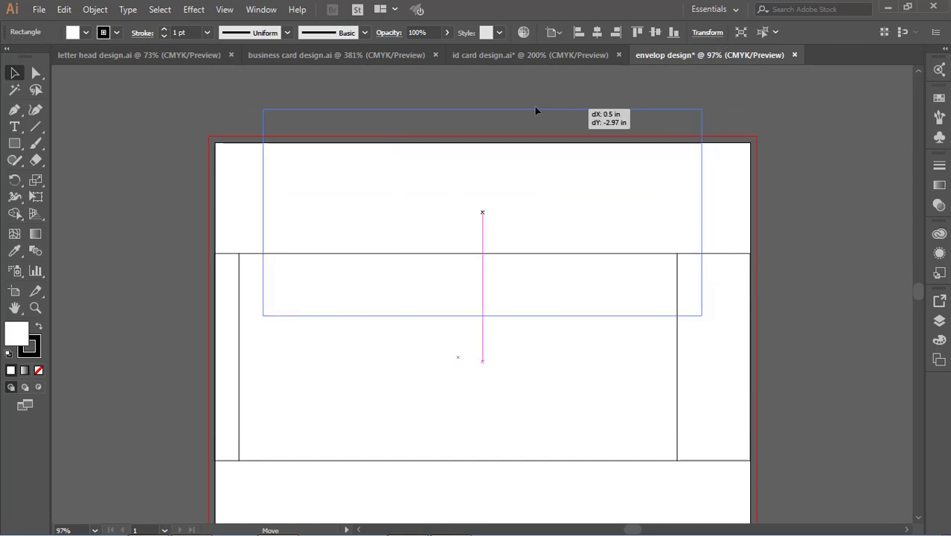
pyautogui.moveTo(689, 58)
pyautogui.mouseDown()
pyautogui.moveTo(542, 78)
pyautogui.moveTo(539, 123)
pyautogui.mouseUp()
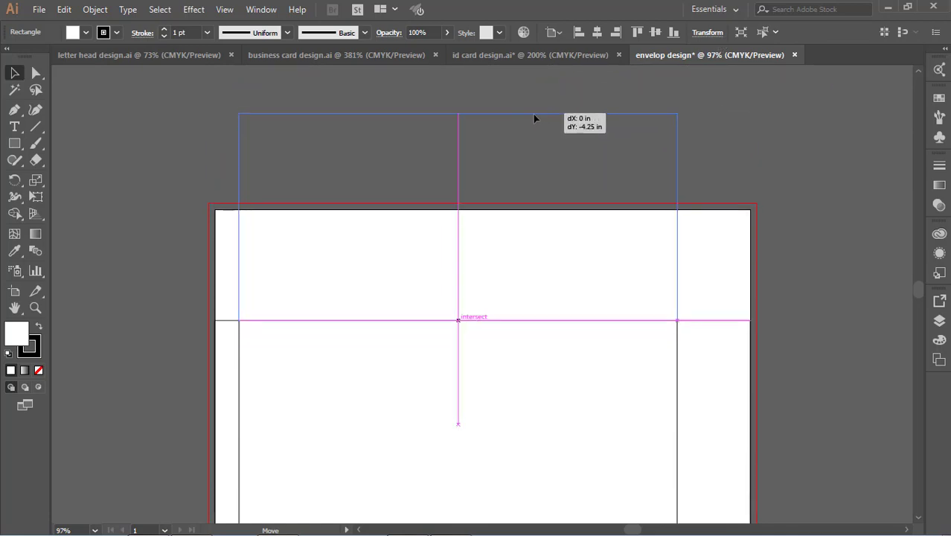
pyautogui.moveTo(539, 123); pyautogui.dragTo(532, 114)
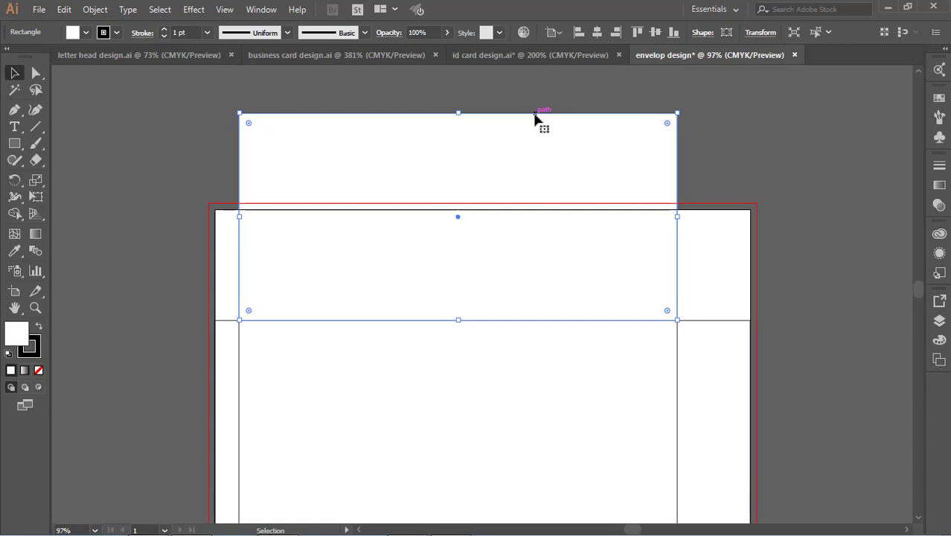
pyautogui.click(758, 32)
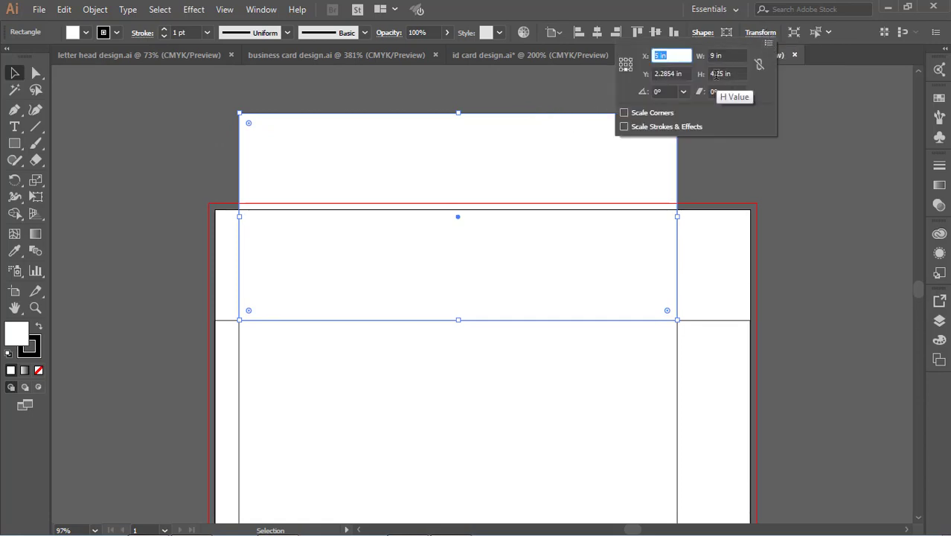
pyautogui.click(715, 74)
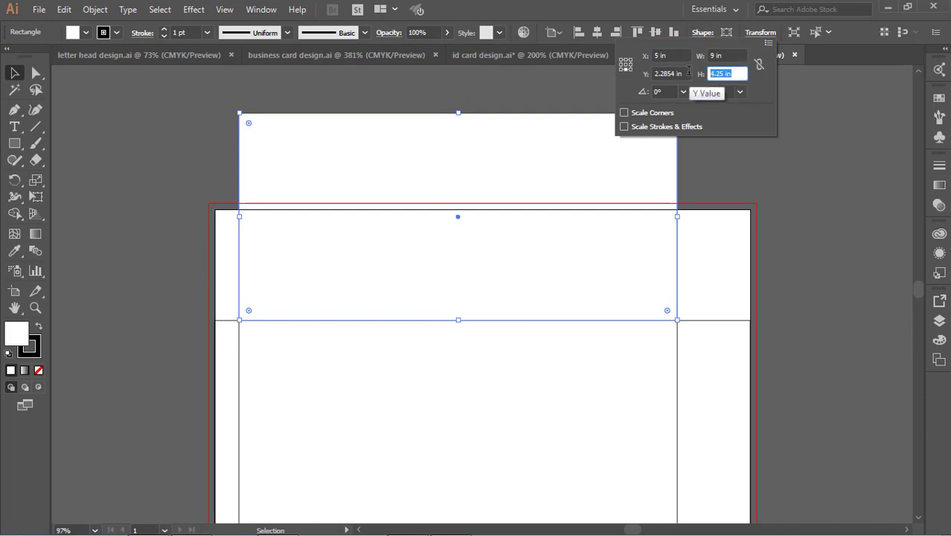
pyautogui.press('BackSpace')
pyautogui.write('0.')
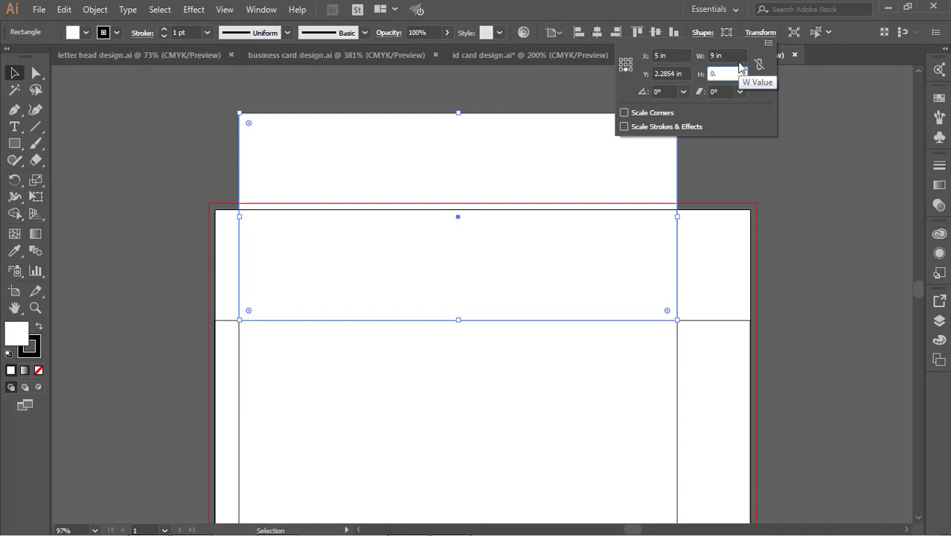
pyautogui.write('5')
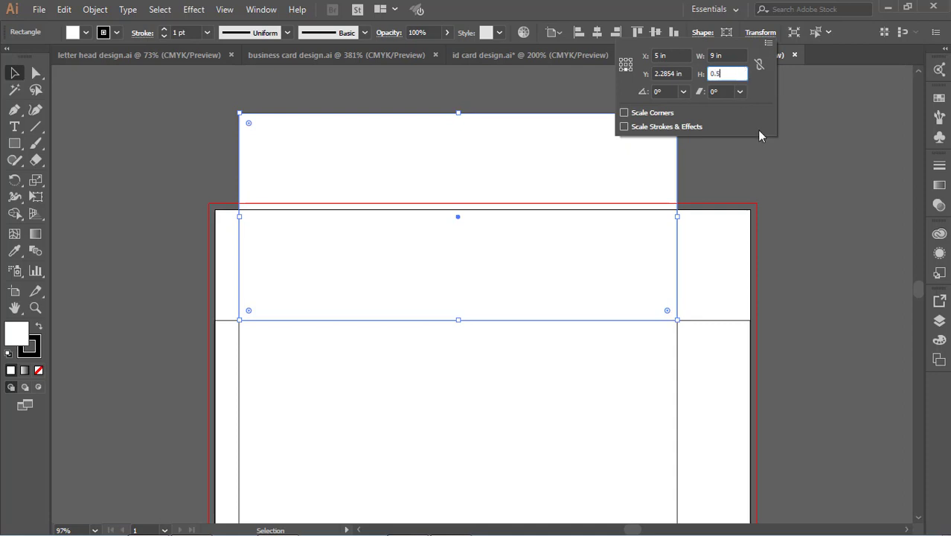
pyautogui.press('Return')
# Step: Duplicate the body rectangle upward above its top edge, redoing a misplaced copy
pyautogui.scroll(-2, 513, 235)
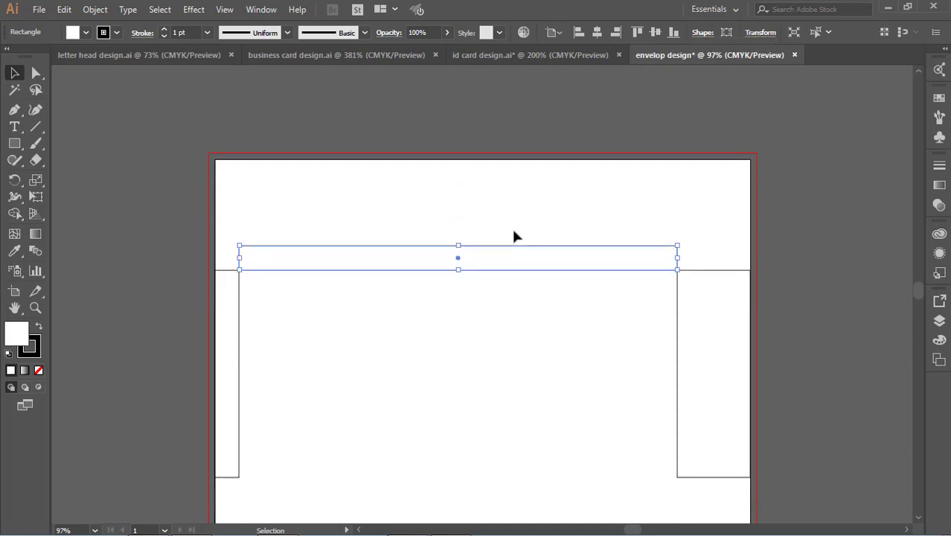
pyautogui.scroll(-5, 513, 236)
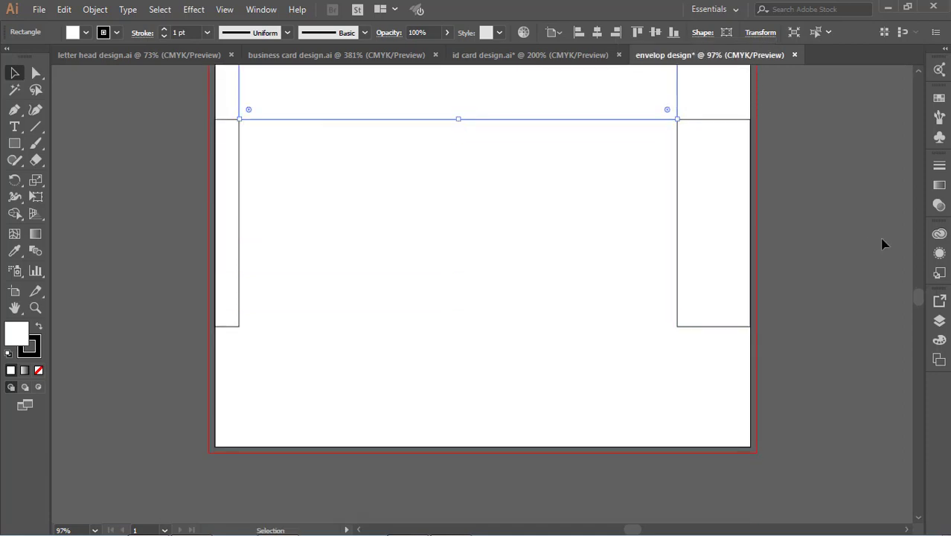
pyautogui.scroll(5, 830, 235)
pyautogui.click(831, 235)
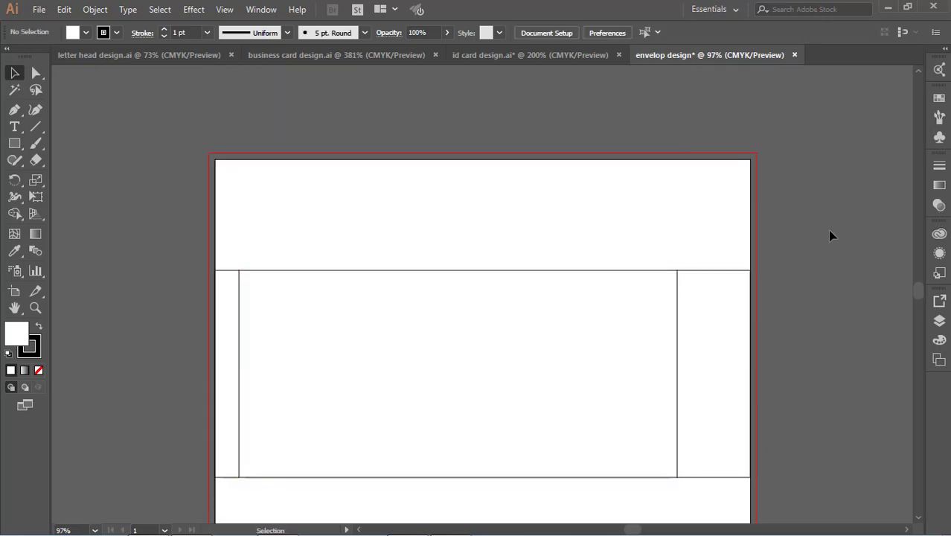
pyautogui.scroll(-2, 640, 216)
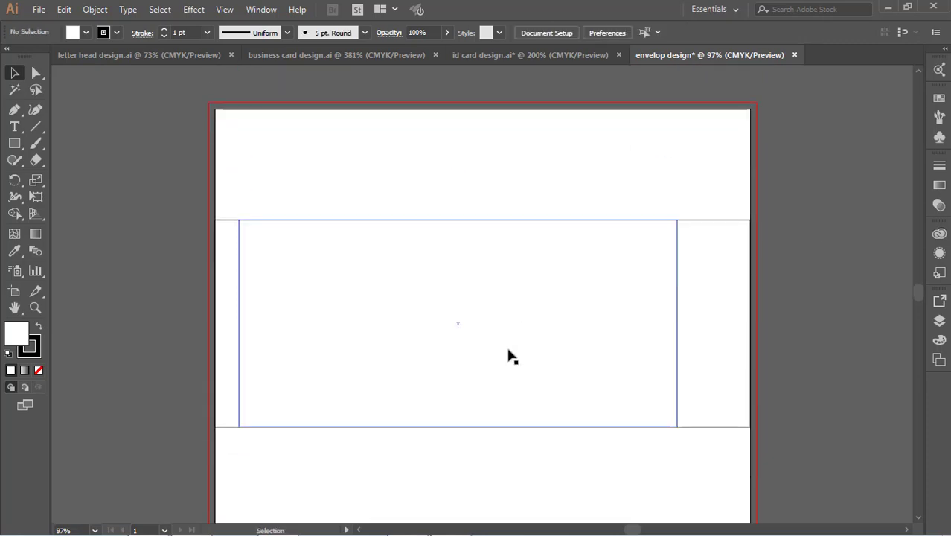
pyautogui.click(497, 430)
pyautogui.moveTo(495, 430)
pyautogui.mouseDown()
pyautogui.moveTo(489, 219)
pyautogui.moveTo(520, 224)
pyautogui.mouseUp()
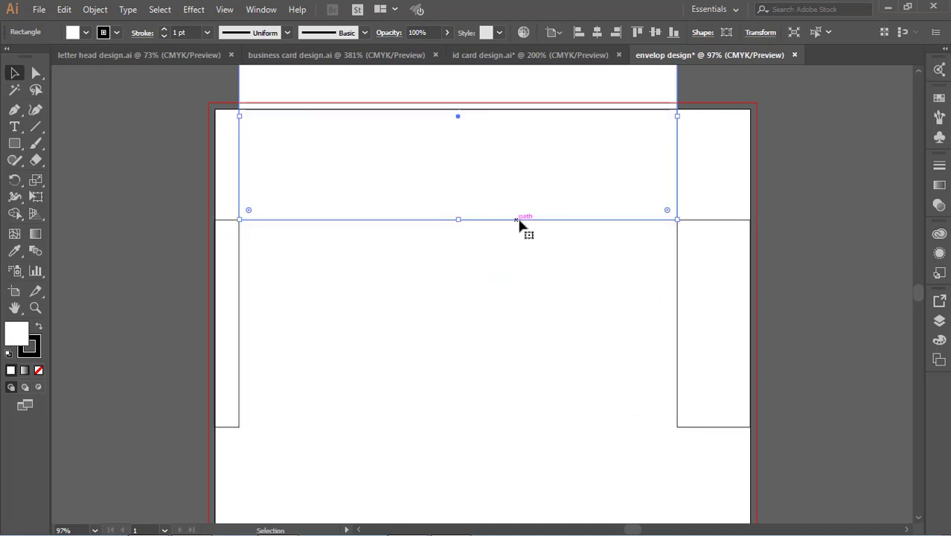
pyautogui.hotkey('ctrl', 'z')
pyautogui.moveTo(537, 279)
pyautogui.mouseDown()
pyautogui.moveTo(565, 77)
pyautogui.moveTo(537, 149)
pyautogui.mouseUp()
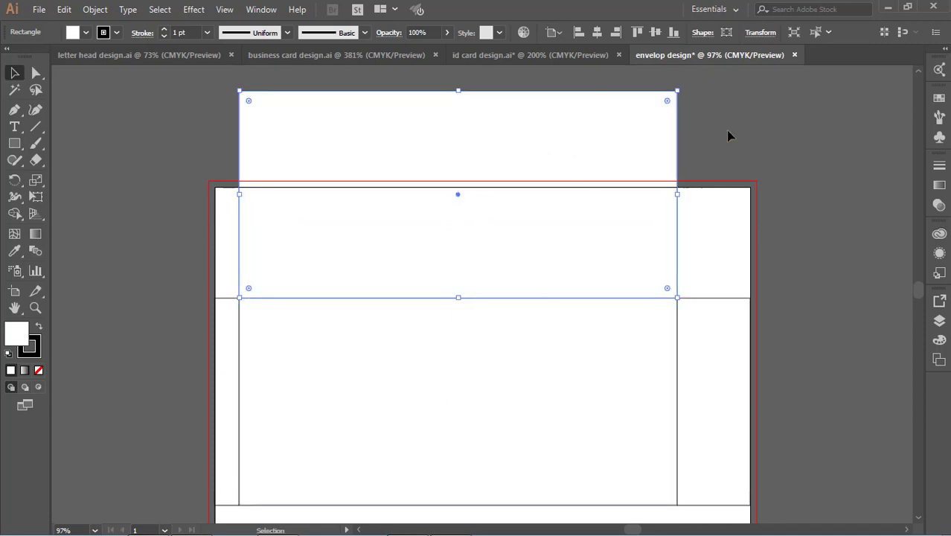
# Step: Set the copy's height to 0.5 in, forming a 9 × 0.5 in strip
pyautogui.click(760, 32)
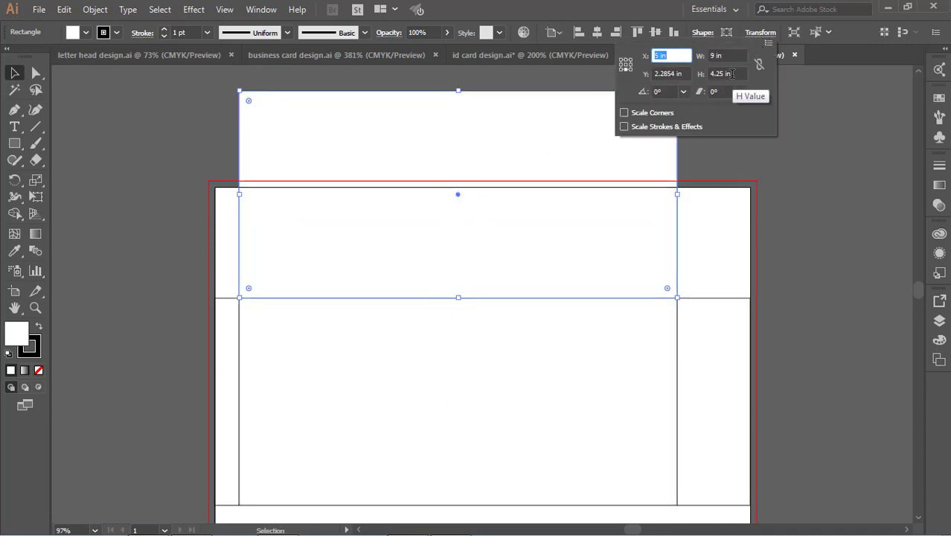
pyautogui.click(732, 73)
pyautogui.write('0.5')
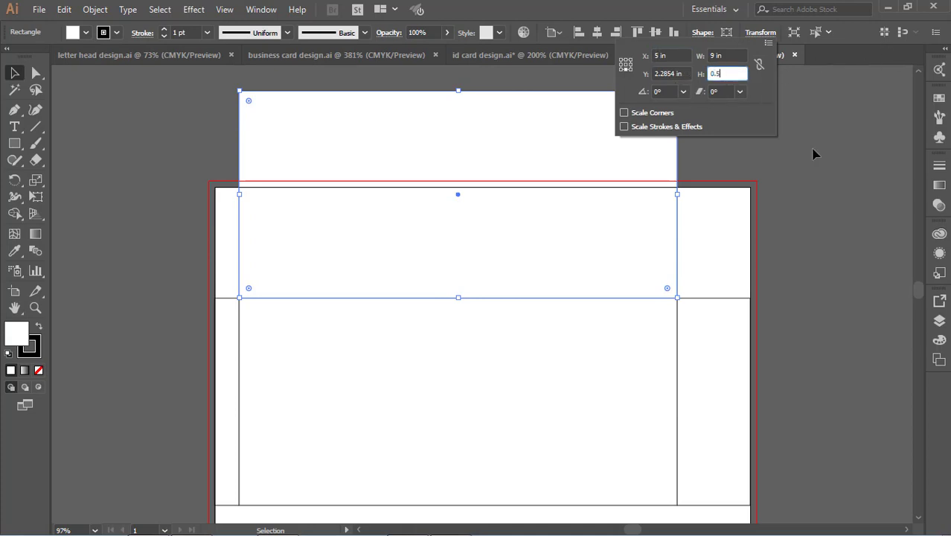
pyautogui.press('Return')
pyautogui.scroll(-2, 638, 182)
pyautogui.scroll(-2, 638, 184)
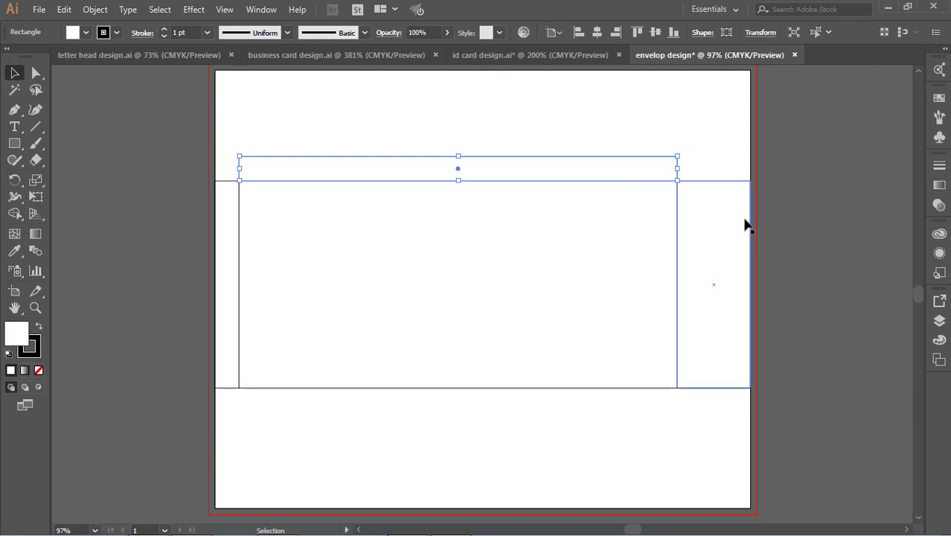
# Step: Duplicate the body rectangle straight down so its top sits on the body's bottom edge
pyautogui.click(843, 179)
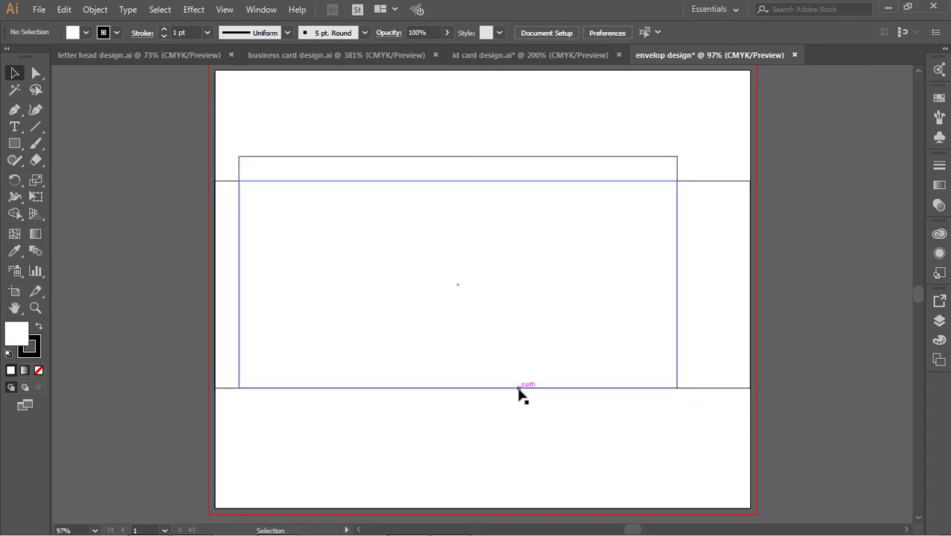
pyautogui.click(518, 387)
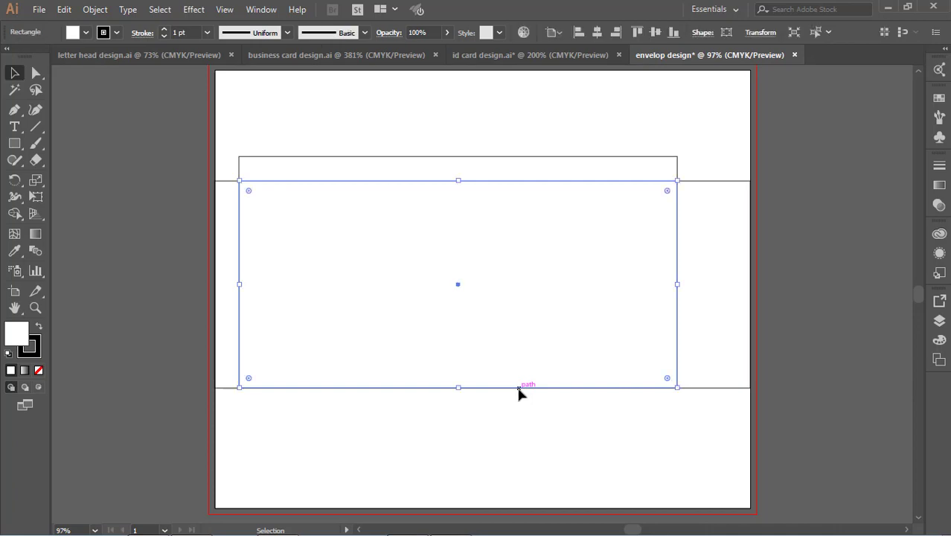
pyautogui.moveTo(519, 392); pyautogui.dragTo(521, 500)
pyautogui.scroll(-5, 643, 321)
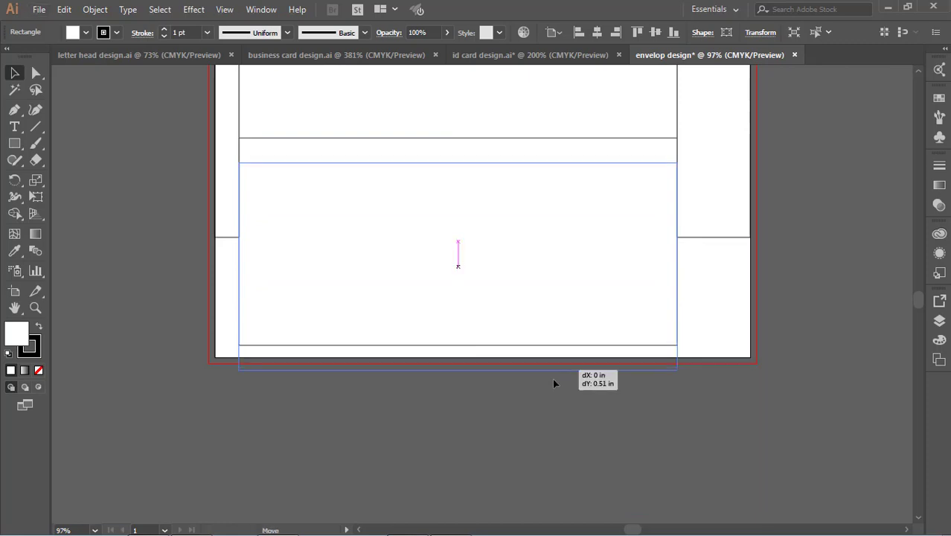
pyautogui.moveTo(551, 345); pyautogui.dragTo(552, 430)
pyautogui.scroll(2, 616, 293)
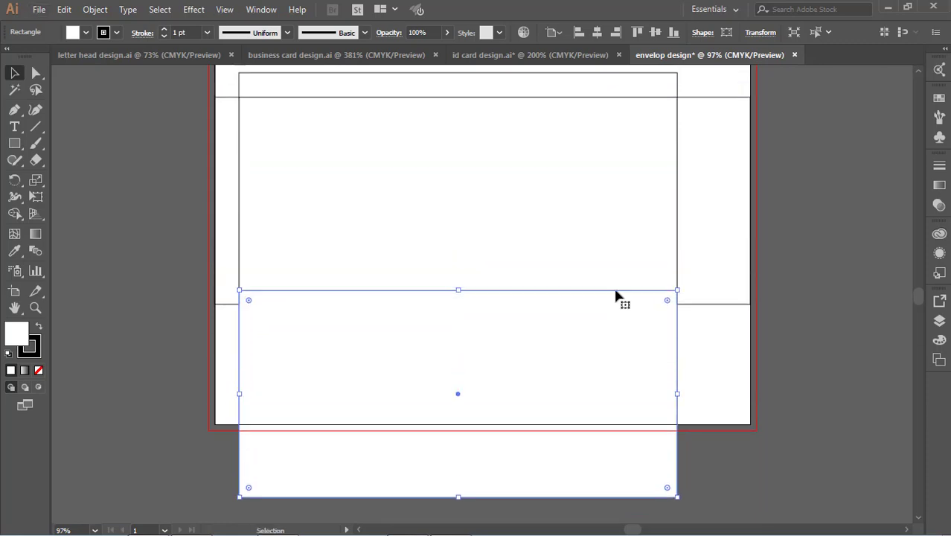
pyautogui.scroll(-3, 503, 279)
pyautogui.hotkey('ctrl', 'shift', 'a')
pyautogui.moveTo(505, 262)
pyautogui.mouseDown()
pyautogui.moveTo(561, 395)
pyautogui.moveTo(545, 297)
pyautogui.mouseUp()
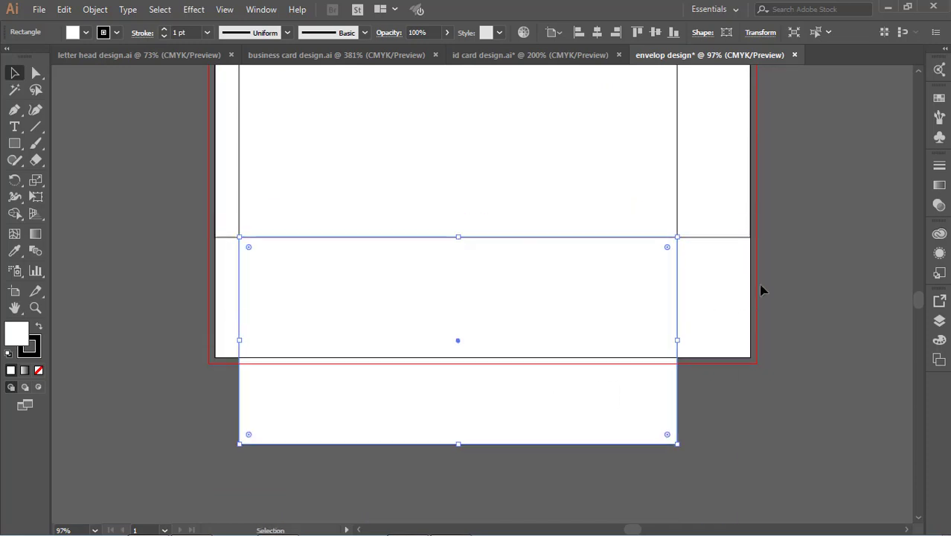
# Step: Deselect the lower copy and zoom out to view the whole envelope layout
pyautogui.scroll(5, 762, 288)
pyautogui.scroll(-1, 875, 269)
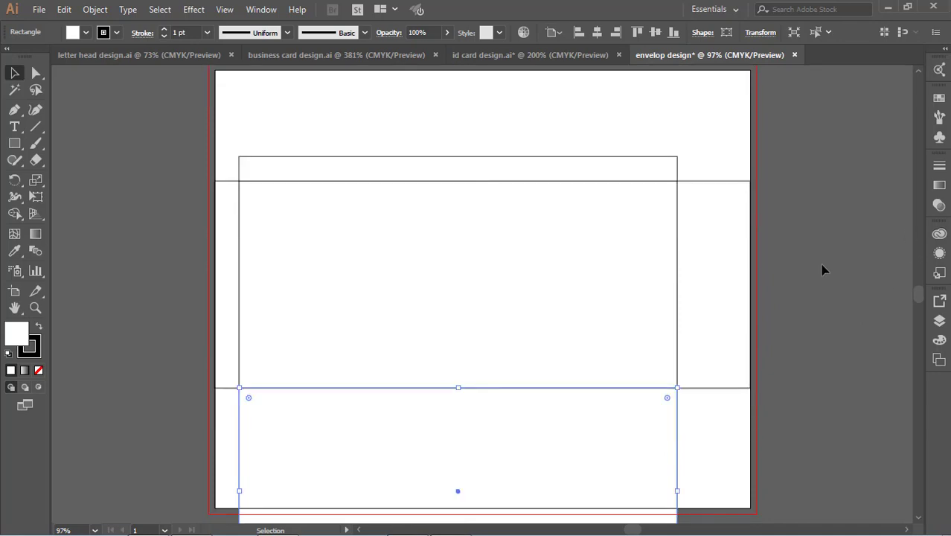
pyautogui.scroll(-3, 819, 264)
pyautogui.scroll(3, 818, 264)
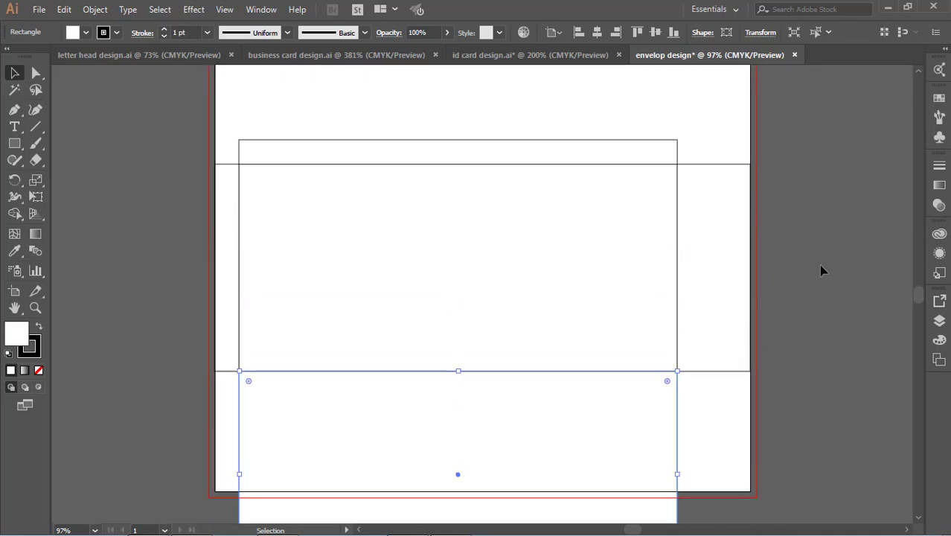
pyautogui.scroll(-1, 821, 270)
pyautogui.click(814, 272)
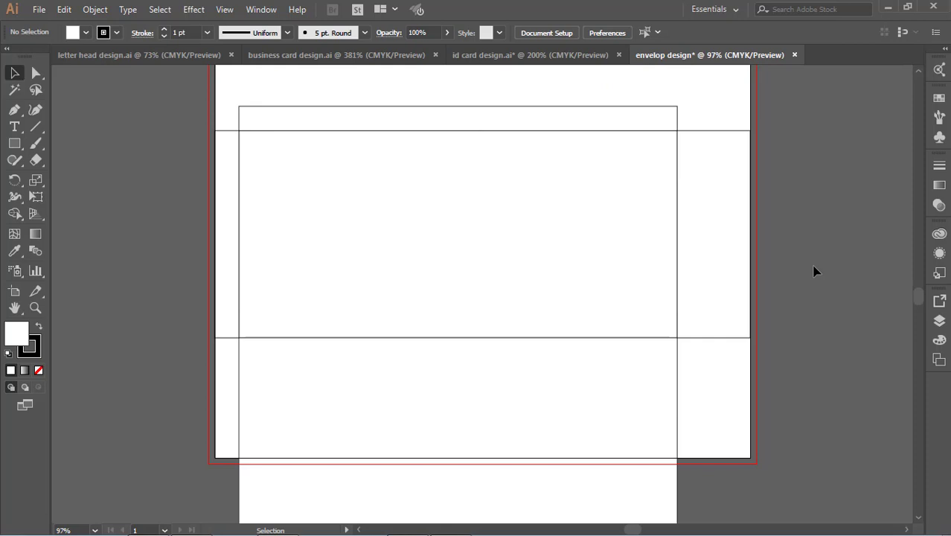
pyautogui.press('a')
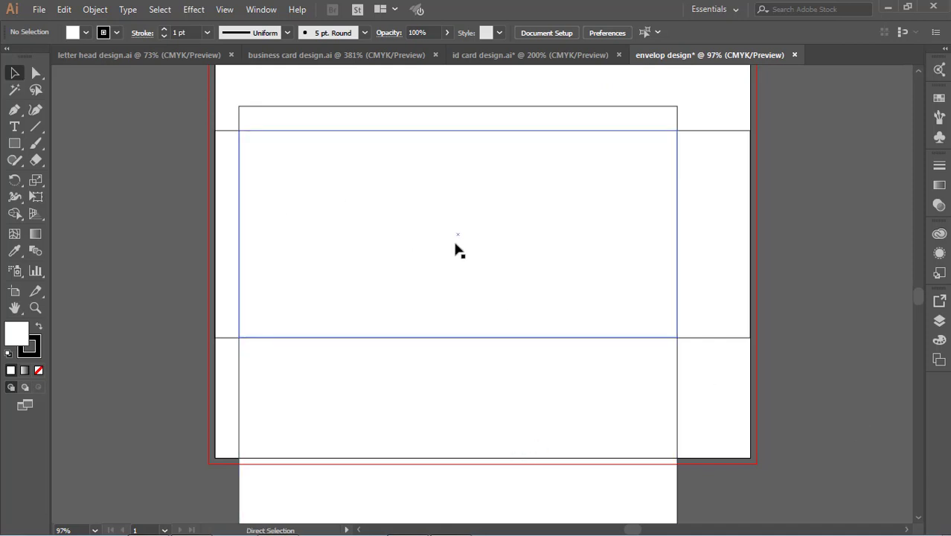
pyautogui.press('v')
pyautogui.press('ctrl')
pyautogui.hotkey('ctrl', '-')
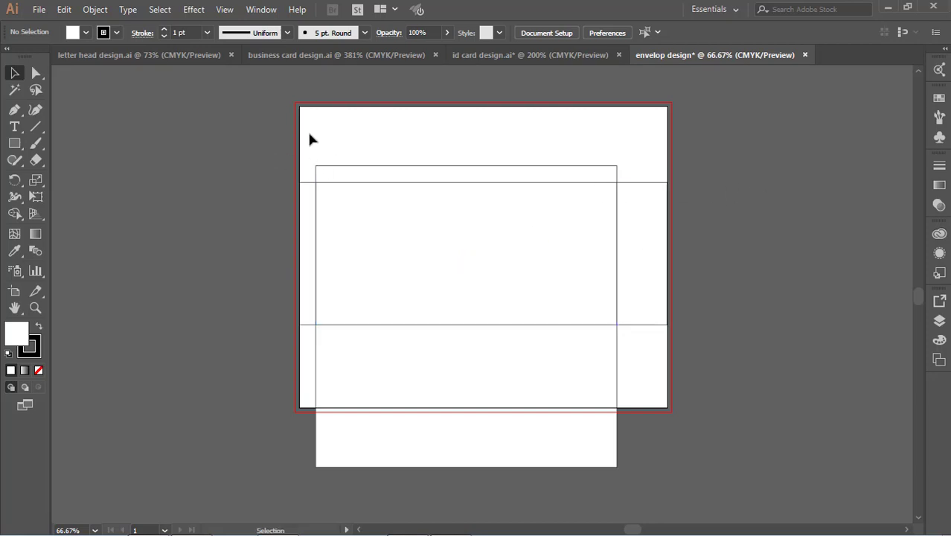
# Step: Move all envelope rectangles up into the artboard, nudge them left, then fit the artboard in the window
pyautogui.moveTo(309, 140); pyautogui.dragTo(652, 455)
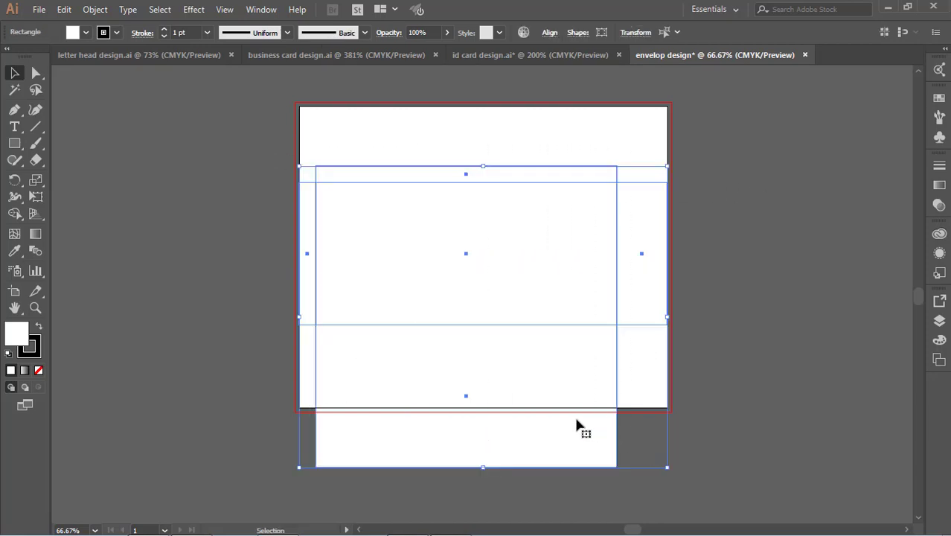
pyautogui.moveTo(576, 424); pyautogui.dragTo(580, 373)
pyautogui.click(665, 516)
pyautogui.scroll(-1, 665, 516)
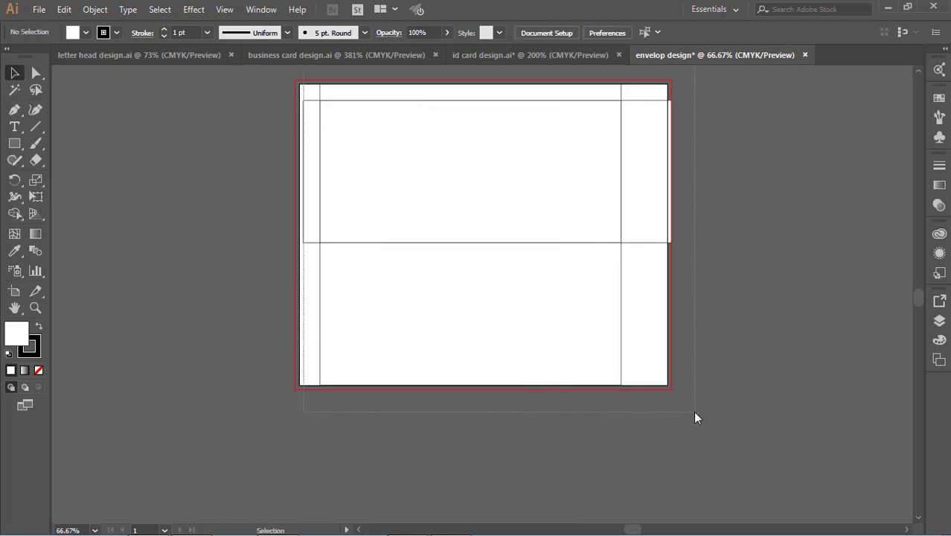
pyautogui.moveTo(693, 410); pyautogui.dragTo(693, 410)
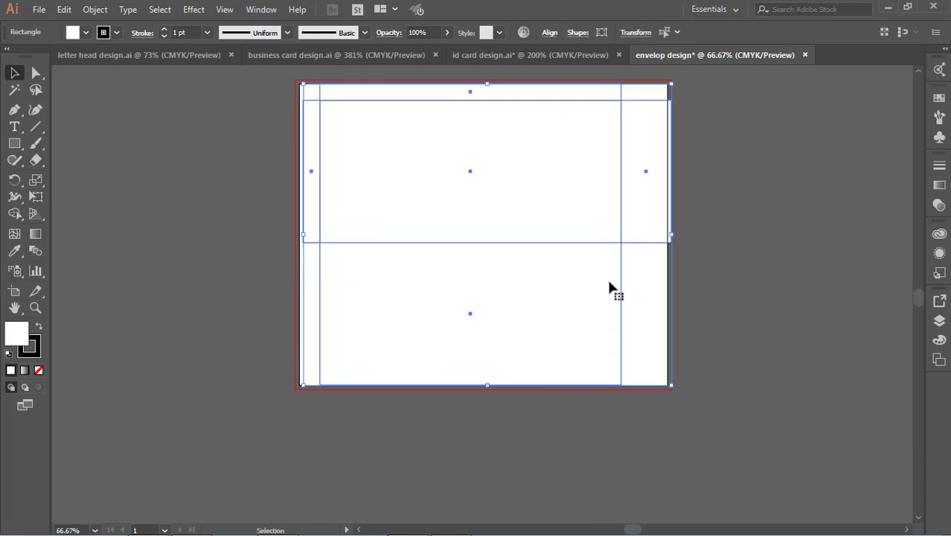
pyautogui.press('Left')
pyautogui.press('Left')
pyautogui.press('Left')
pyautogui.press('Left')
pyautogui.press('Left')
pyautogui.press('Left')
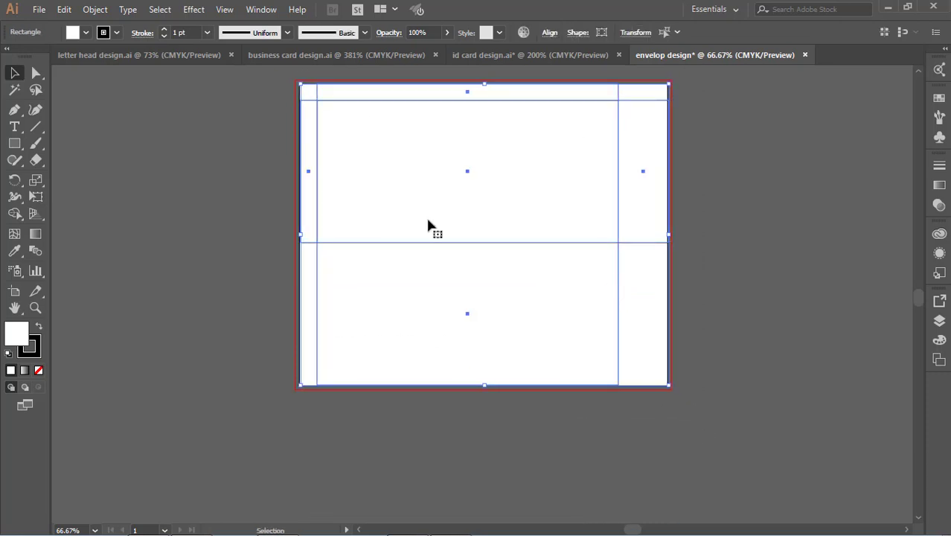
pyautogui.click(763, 163)
pyautogui.hotkey('ctrl', '0')
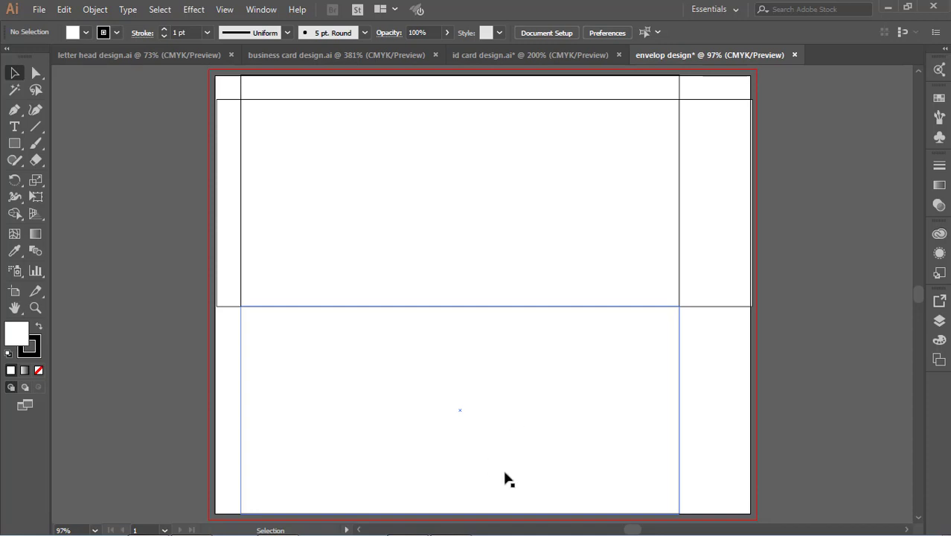
# Step: Taper the right side flap by lowering its top-right corner and raising its bottom-right corner
pyautogui.scroll(1, 749, 160)
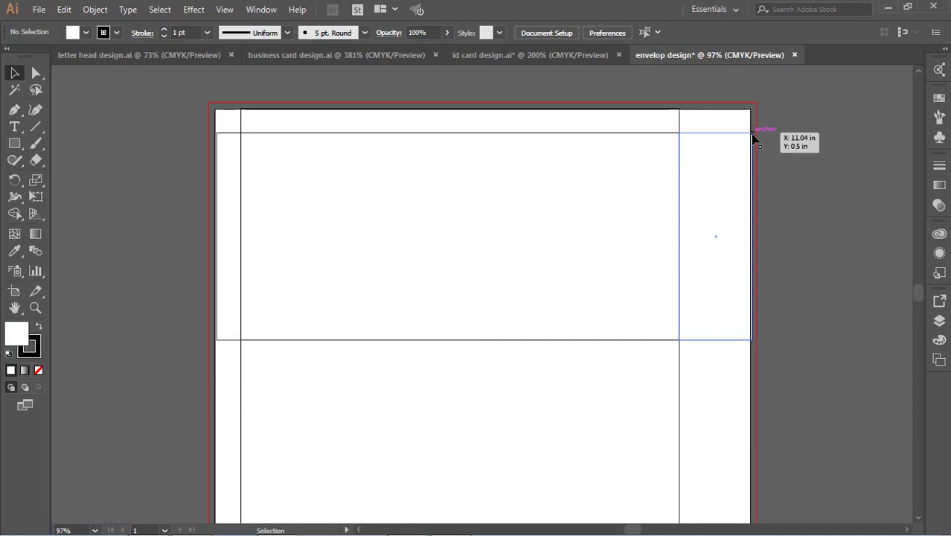
pyautogui.press('a')
pyautogui.click(752, 134)
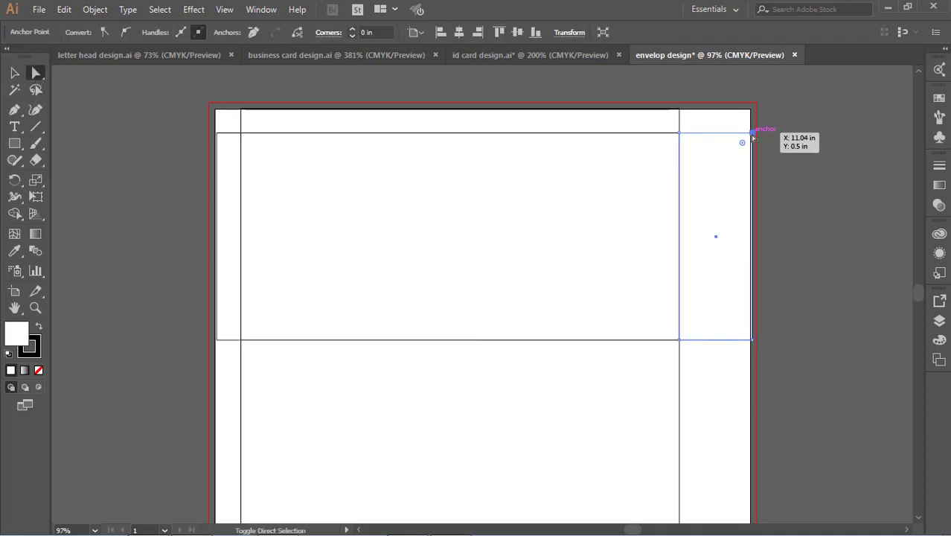
pyautogui.press('Down')
pyautogui.press('Down')
pyautogui.press('Down')
pyautogui.press('Down')
pyautogui.press('Down')
pyautogui.press('Down')
pyautogui.press('Down')
pyautogui.press('Down')
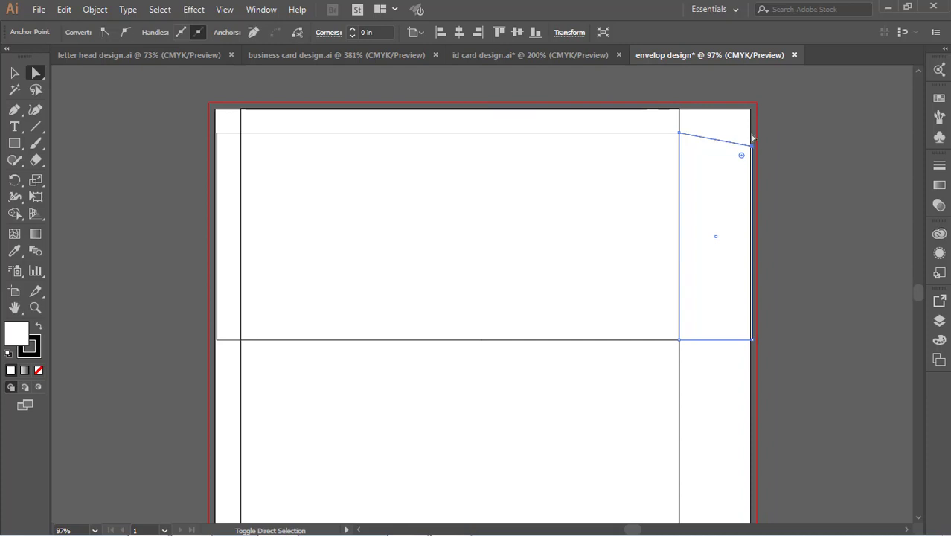
pyautogui.click(753, 341)
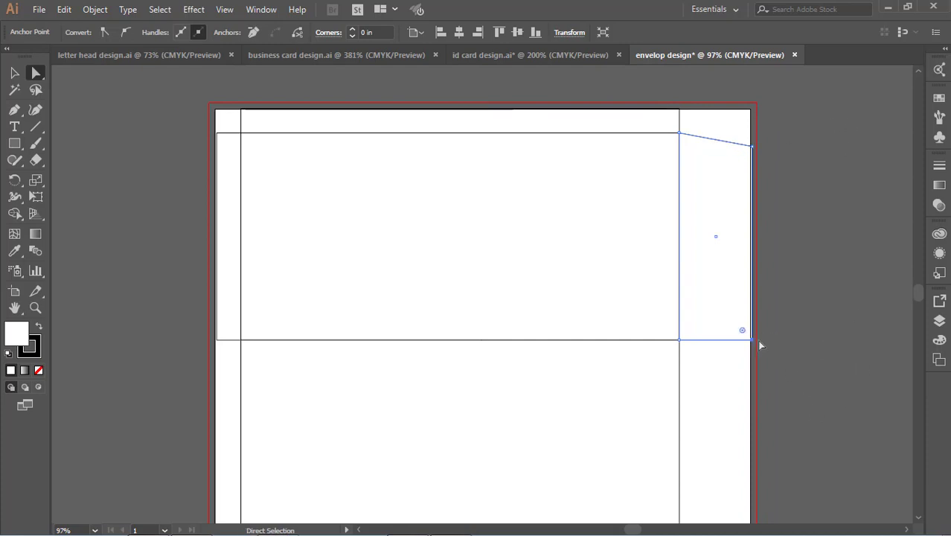
pyautogui.press('Up')
pyautogui.press('Up')
pyautogui.press('Up')
pyautogui.press('Up')
pyautogui.press('Up')
pyautogui.press('Up')
pyautogui.press('Up')
pyautogui.press('Up')
pyautogui.press('Up')
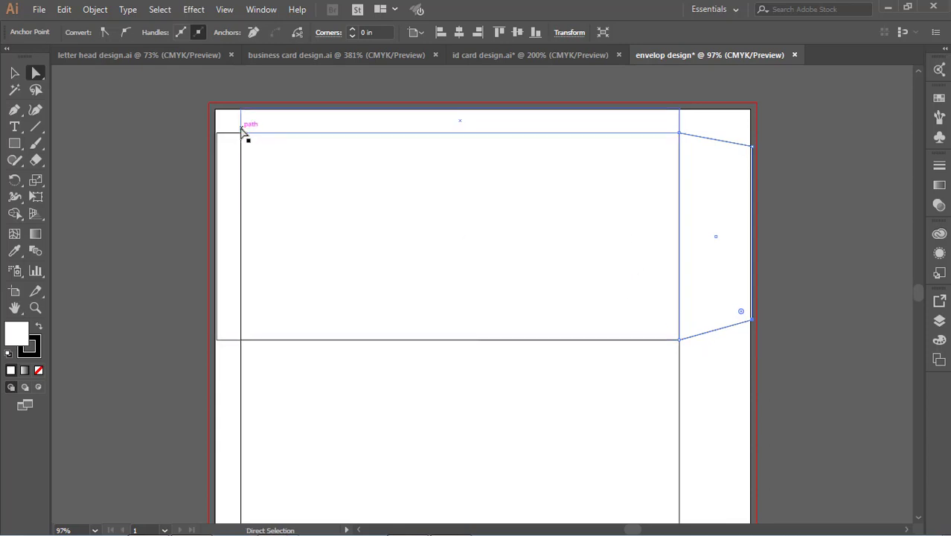
pyautogui.scroll(-2, 533, 311)
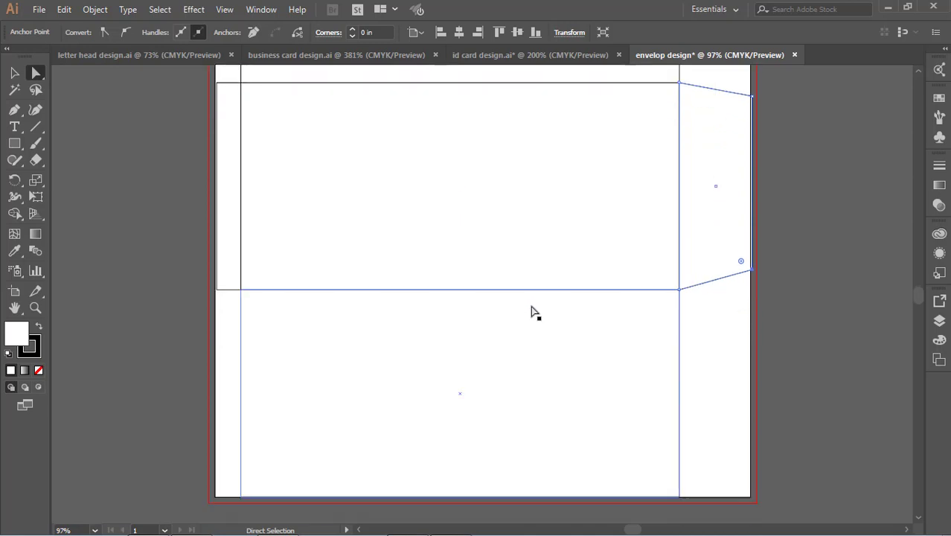
pyautogui.scroll(1, 533, 311)
pyautogui.scroll(1, 531, 318)
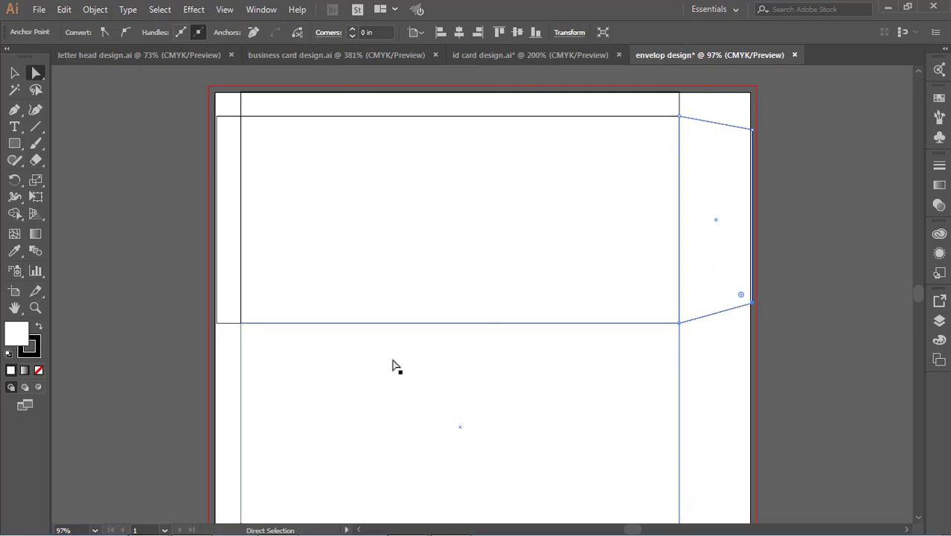
# Step: Taper the left side flap by angling its top and bottom outer corners inward
pyautogui.click(216, 323)
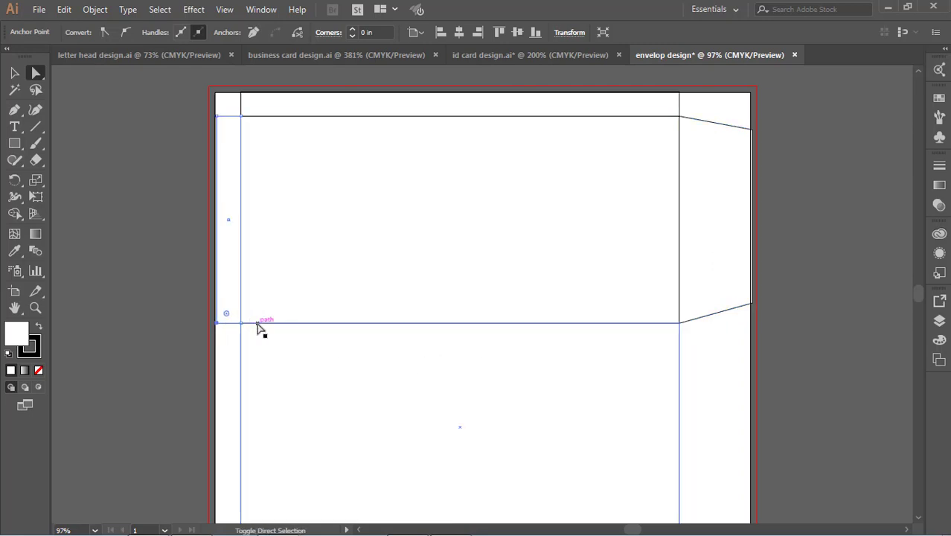
pyautogui.hotkey('shift', 'Up')
pyautogui.moveTo(246, 110); pyautogui.dragTo(217, 120)
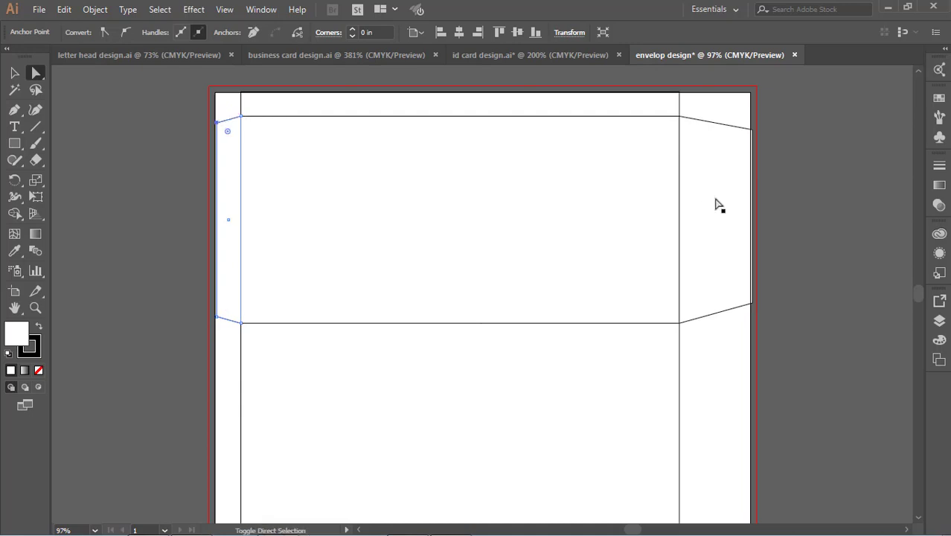
pyautogui.keyDown('shift'); pyautogui.click(252, 209); pyautogui.keyUp('shift')
pyautogui.keyDown('shift'); pyautogui.click(259, 248); pyautogui.keyUp('shift')
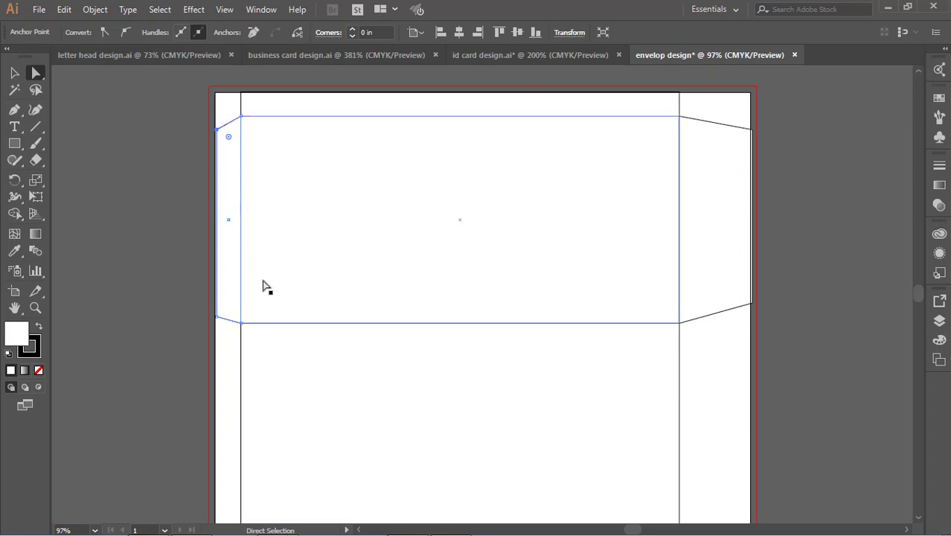
pyautogui.moveTo(218, 317); pyautogui.dragTo(217, 309)
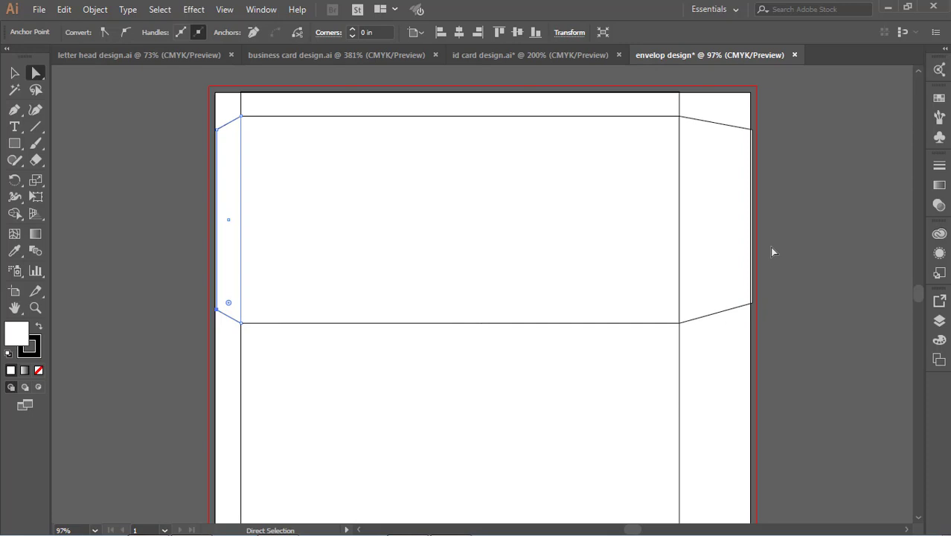
# Step: Slant the top flap by moving its upper-left and upper-right corners inward
pyautogui.click(250, 95)
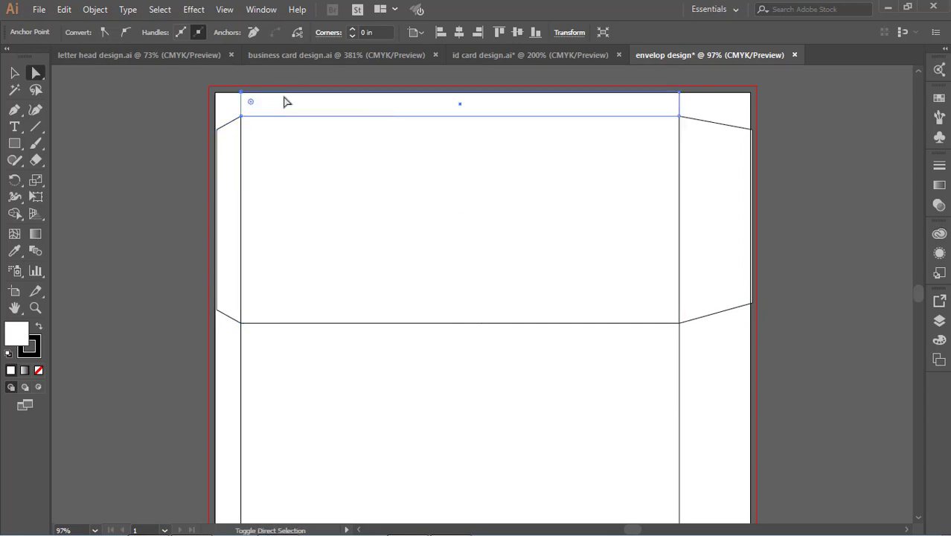
pyautogui.hotkey('shift', 'Right')
pyautogui.hotkey('shift', 'Right')
pyautogui.moveTo(679, 92); pyautogui.dragTo(664, 92)
pyautogui.keyDown('shift'); pyautogui.click(549, 322); pyautogui.keyUp('shift')
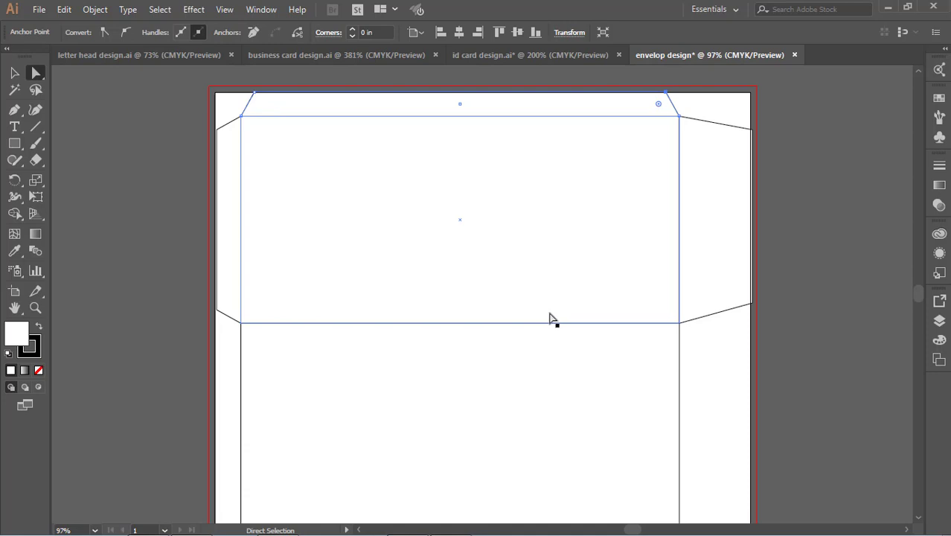
# Step: Check the envelope in Outline view, recenter it, return to Preview and deselect
pyautogui.hotkey('ctrl', 'y')
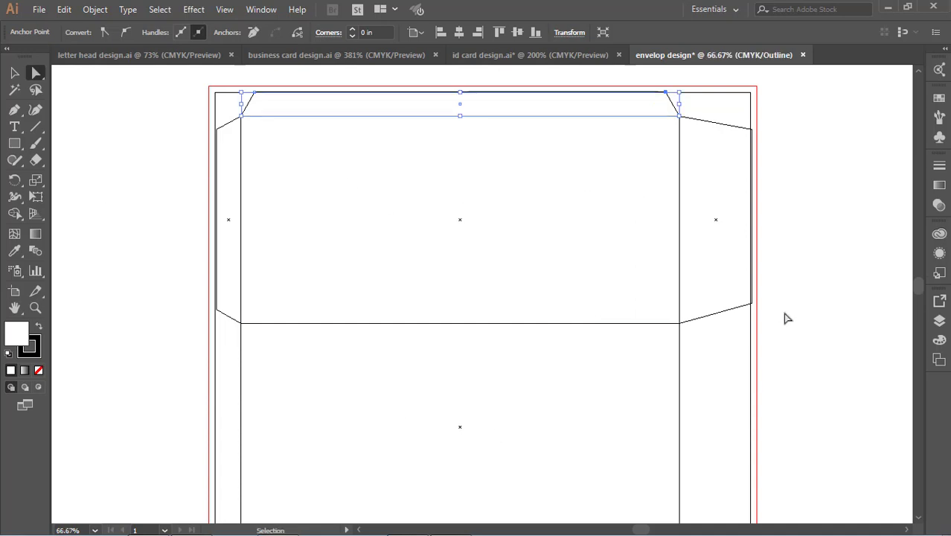
pyautogui.hotkey('ctrl', '-')
pyautogui.moveTo(656, 399)
pyautogui.mouseDown()
pyautogui.moveTo(713, 200)
pyautogui.moveTo(731, 226)
pyautogui.mouseUp()
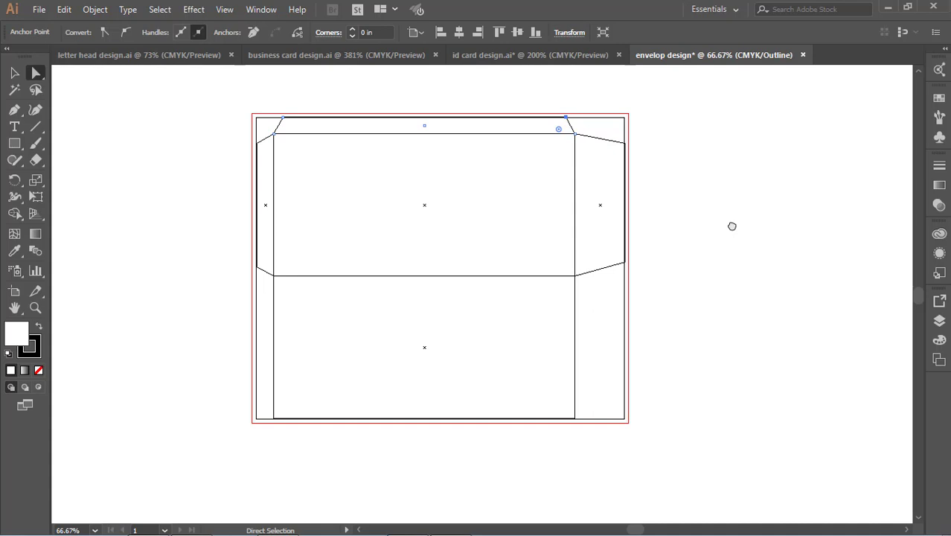
pyautogui.hotkey('ctrl', 'y')
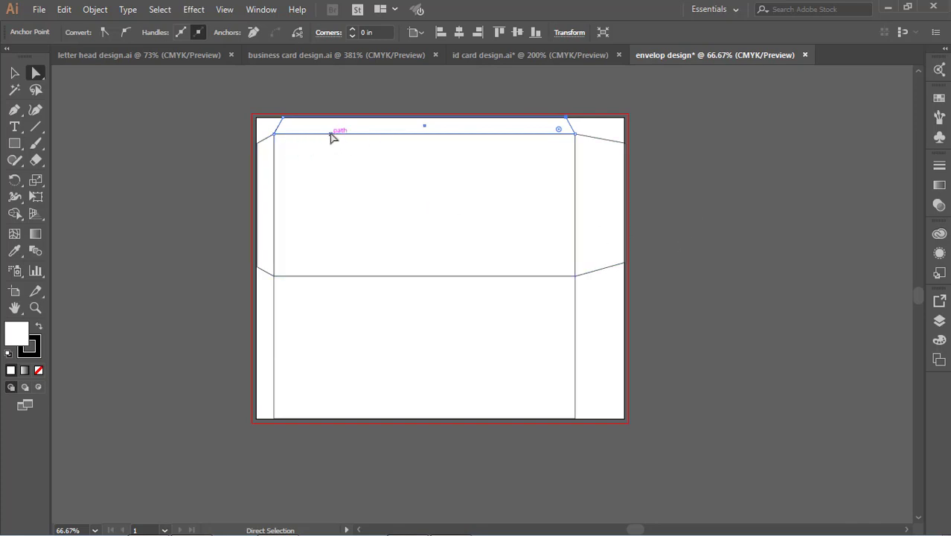
pyautogui.click(746, 184)
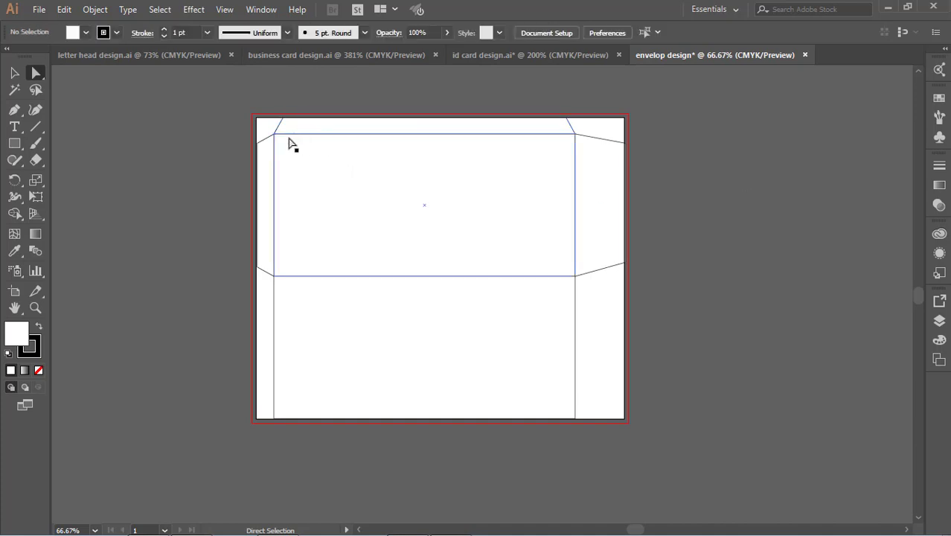
pyautogui.moveTo(235, 89)
pyautogui.mouseDown()
pyautogui.moveTo(304, 282)
pyautogui.moveTo(671, 443)
pyautogui.mouseUp()
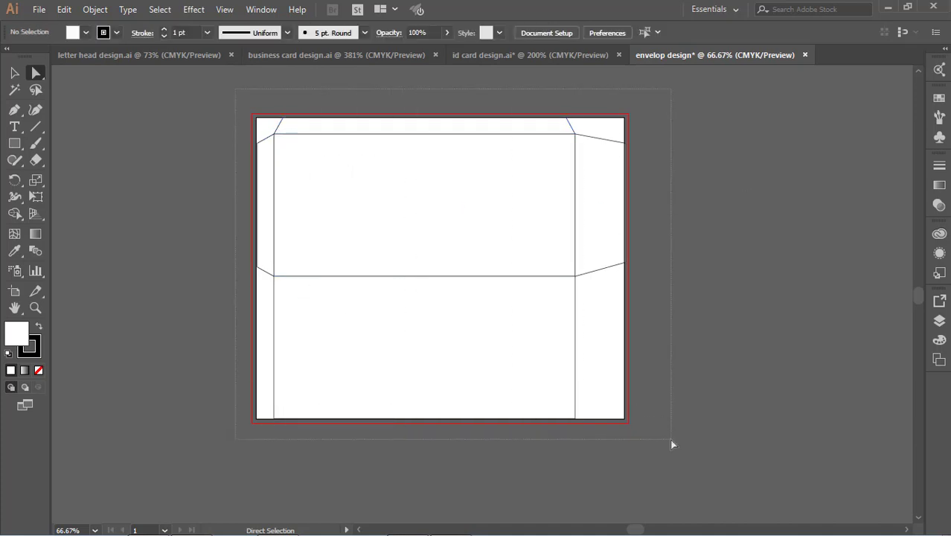
pyautogui.moveTo(671, 443); pyautogui.dragTo(671, 444)
pyautogui.click(697, 353)
# Step: Draw a first closed band outline with a curved top across the front panel
pyautogui.click(14, 109)
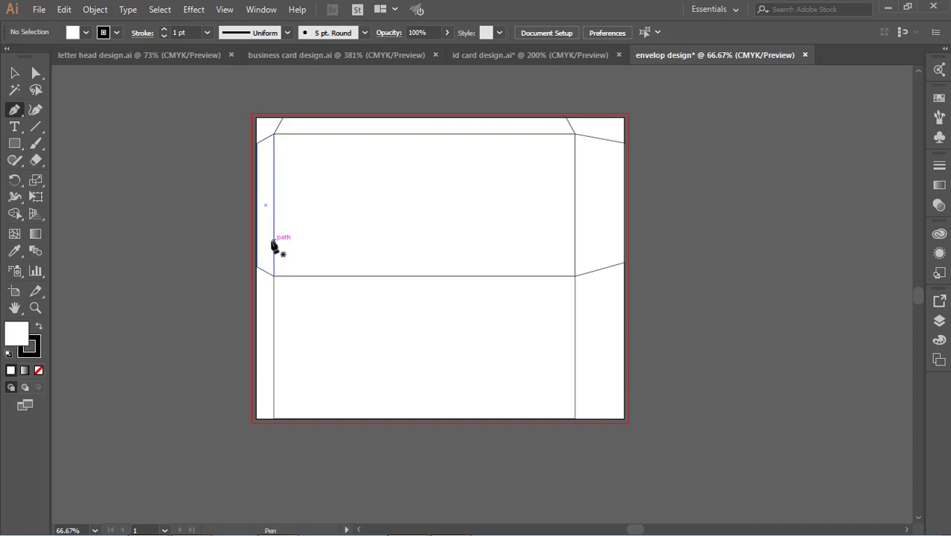
pyautogui.click(273, 234)
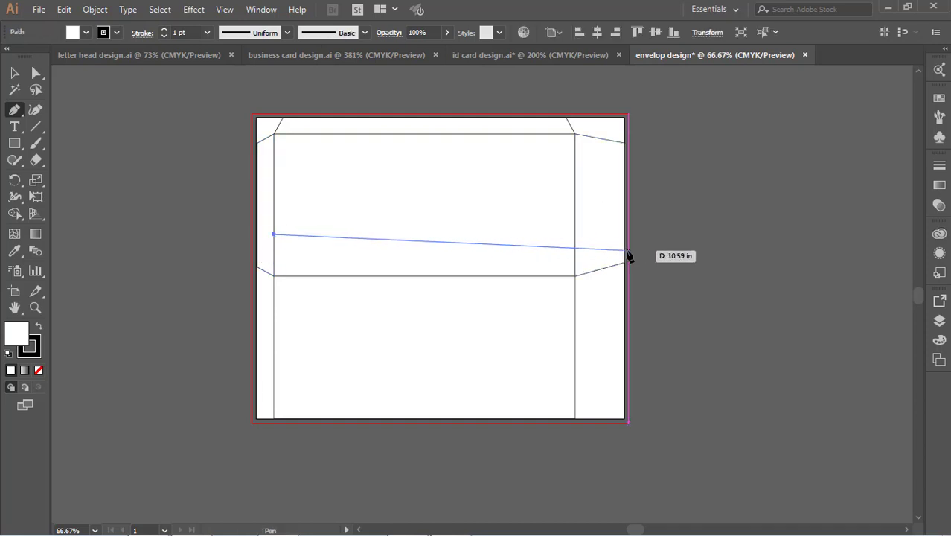
pyautogui.hotkey('ctrl', 'z')
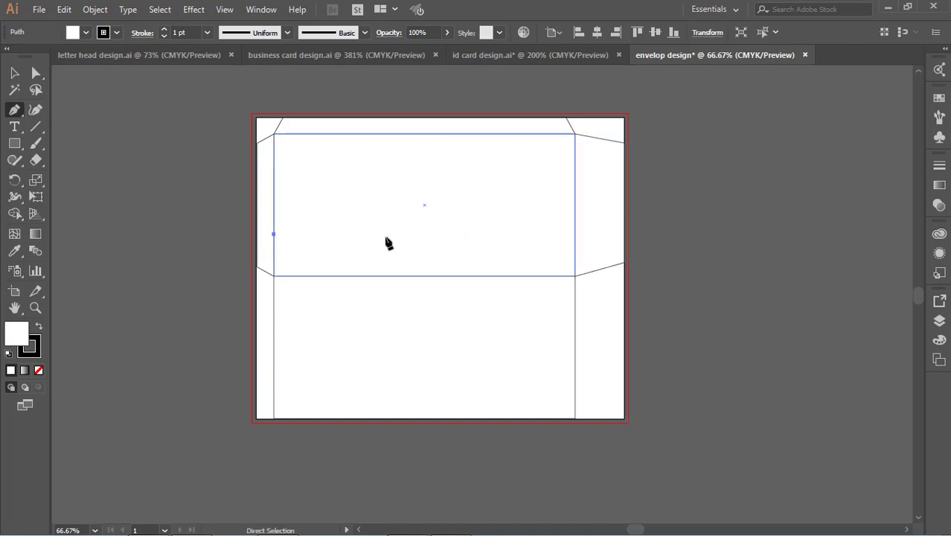
pyautogui.click(257, 237)
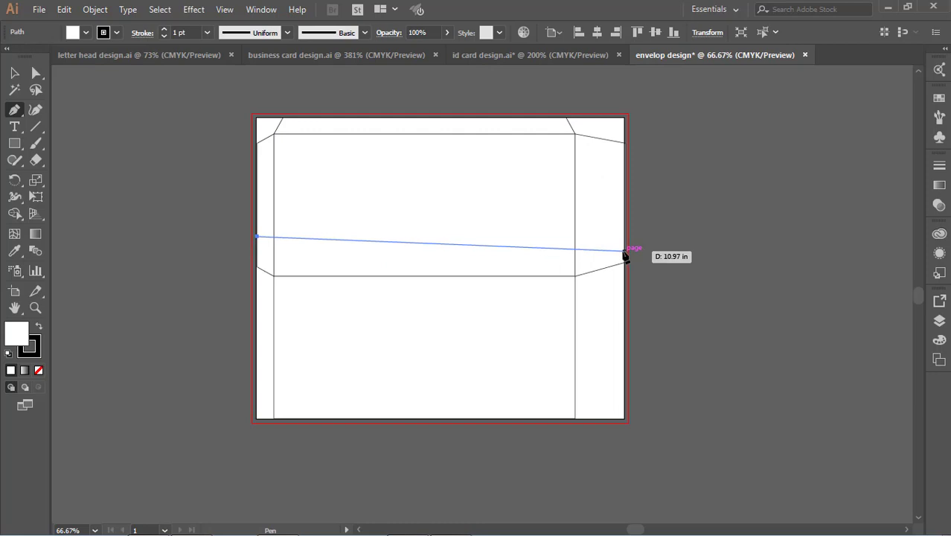
pyautogui.moveTo(624, 252); pyautogui.dragTo(720, 224)
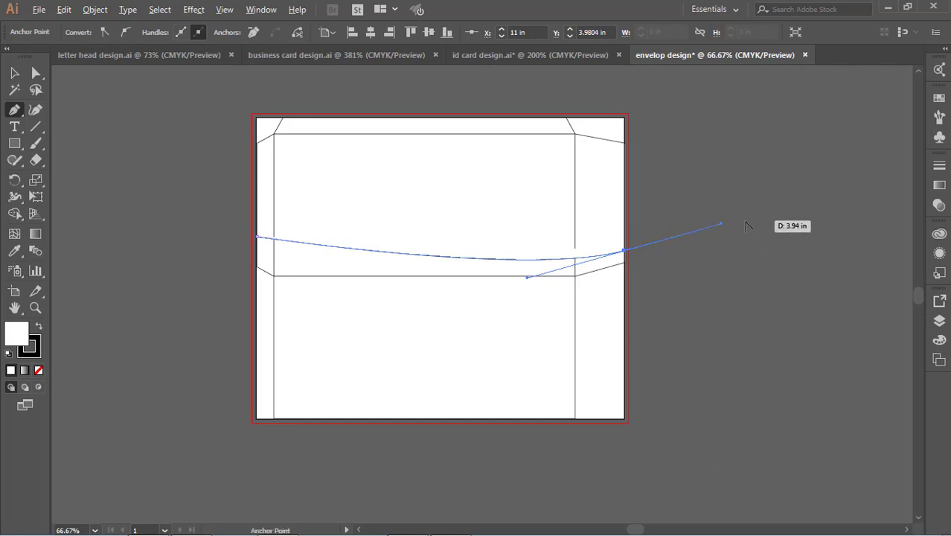
pyautogui.click(625, 253)
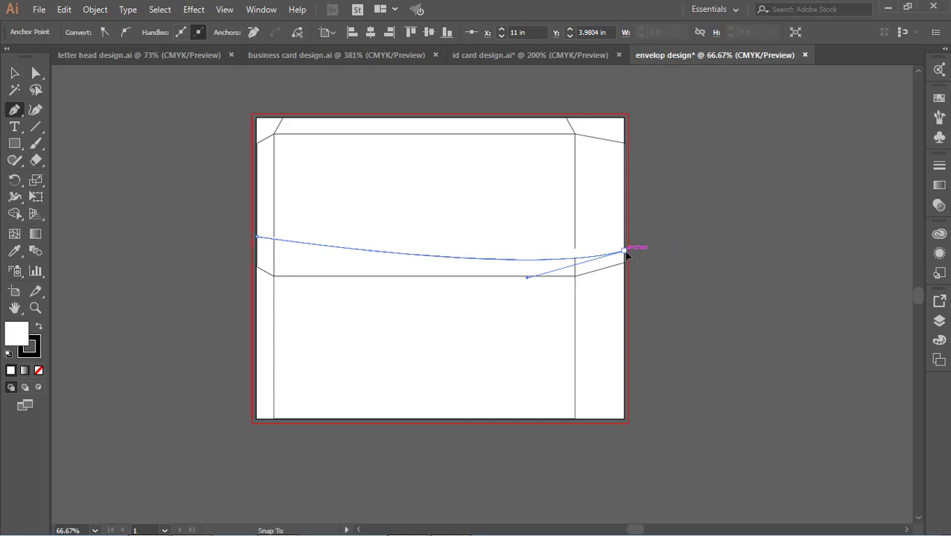
pyautogui.moveTo(625, 259); pyautogui.dragTo(629, 265)
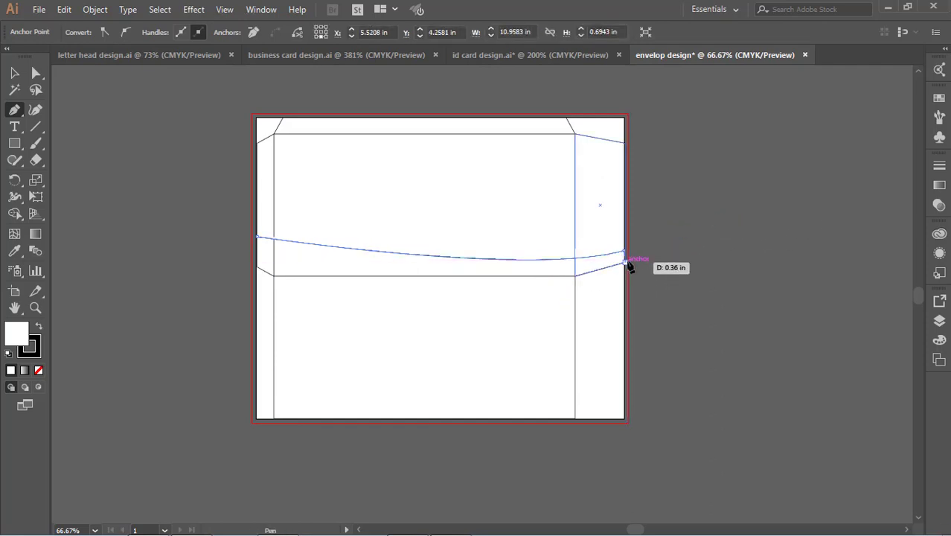
pyautogui.click(625, 262)
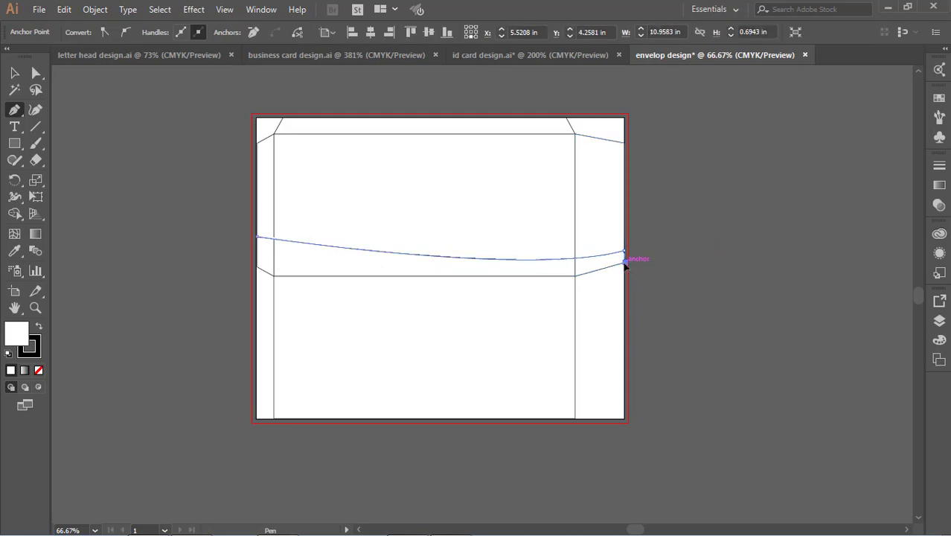
pyautogui.click(579, 276)
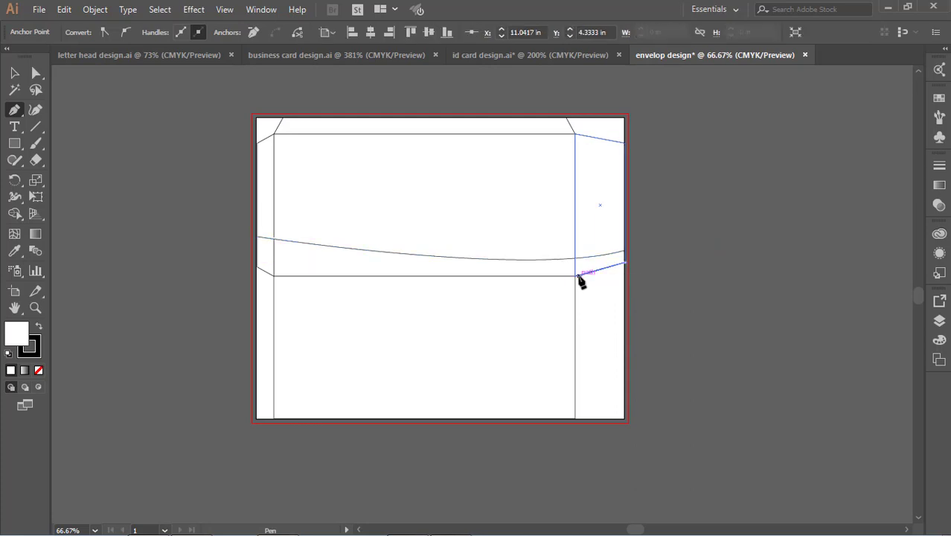
pyautogui.click(273, 276)
pyautogui.click(257, 265)
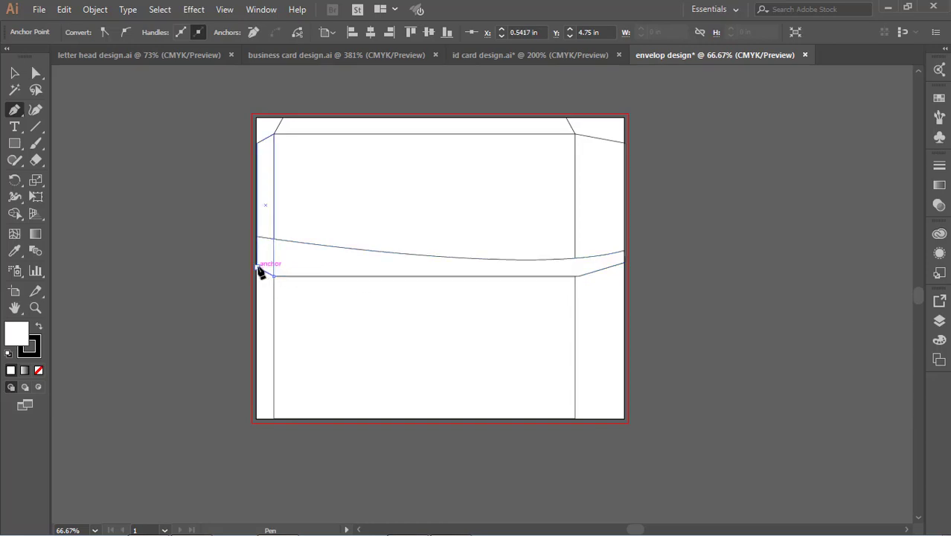
pyautogui.click(256, 239)
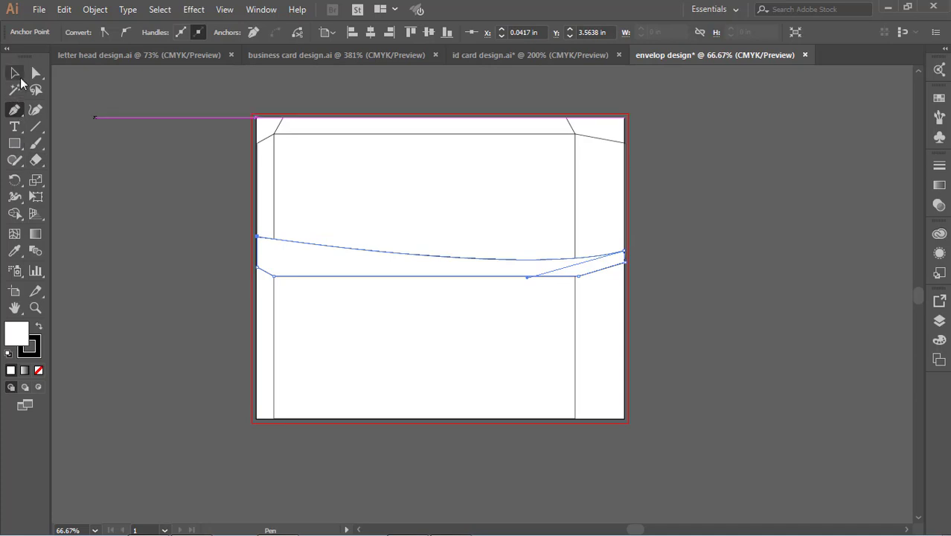
# Step: Delete the unwanted first band outline
pyautogui.click(14, 73)
pyautogui.click(167, 184)
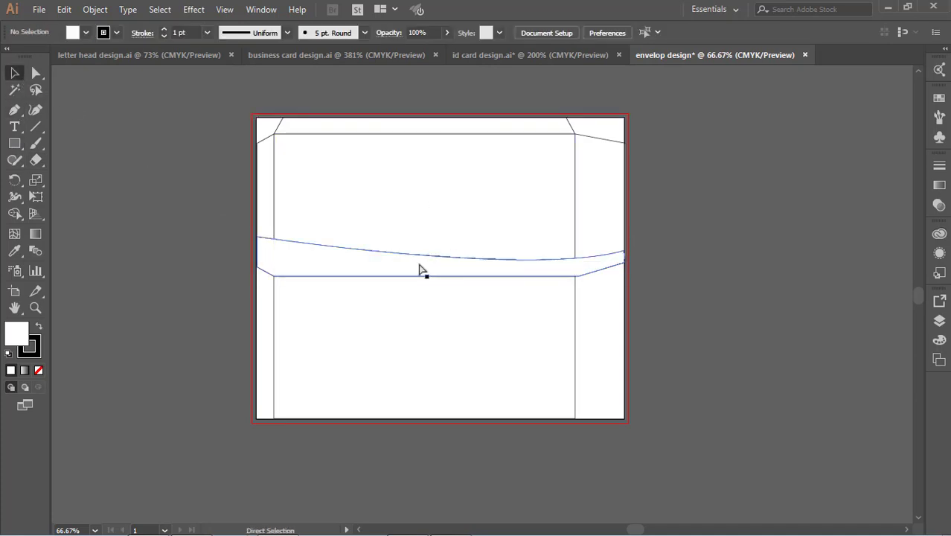
pyautogui.click(419, 269)
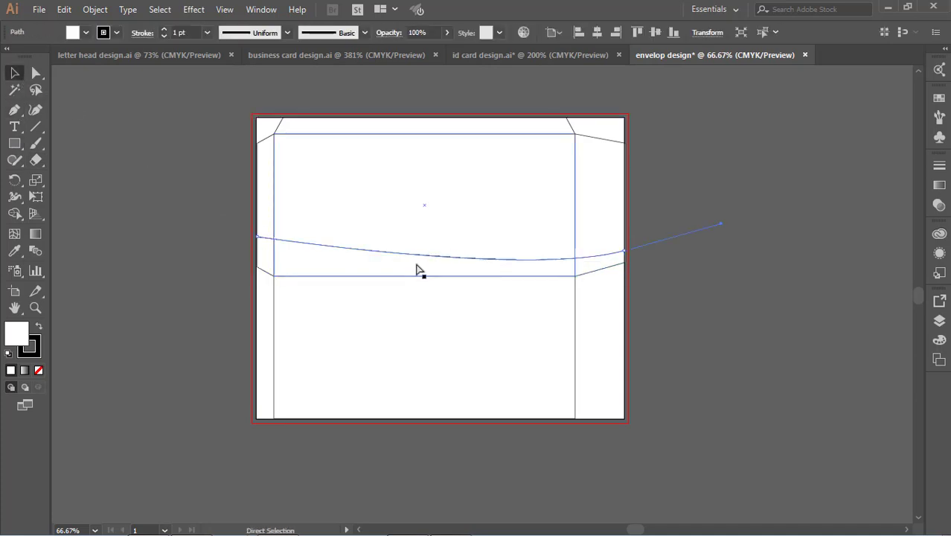
pyautogui.press('Delete')
pyautogui.press('v')
pyautogui.click(282, 269)
pyautogui.click(281, 260)
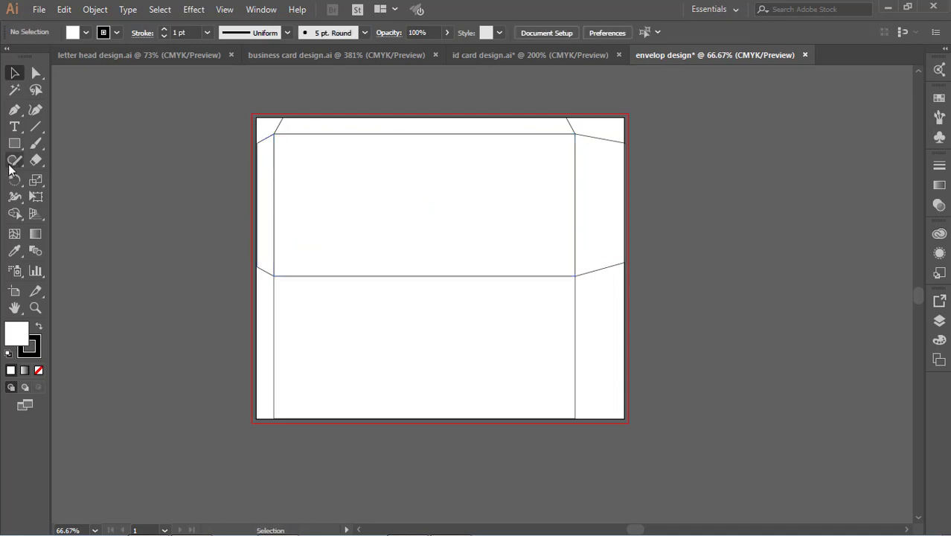
# Step: Start a second curved-top outline from the inner left edge, then abandon it
pyautogui.click(15, 111)
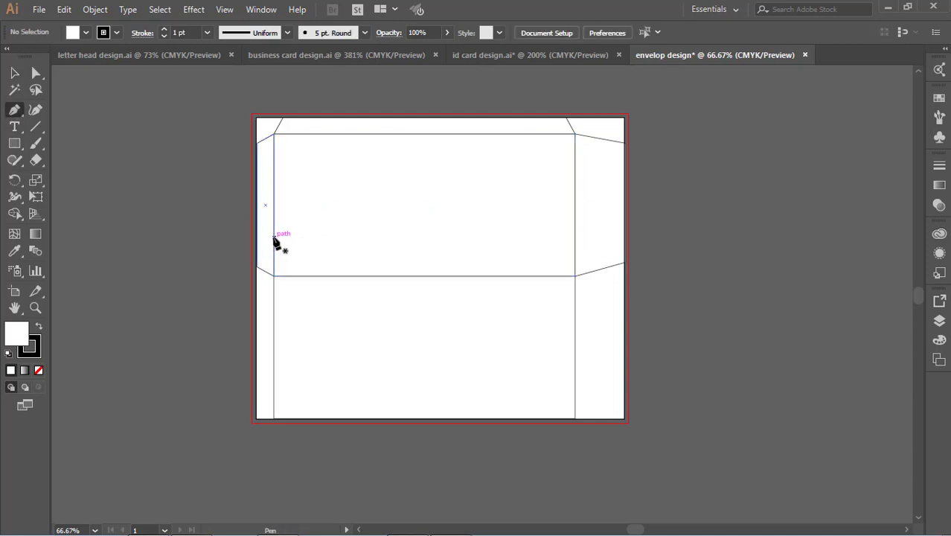
pyautogui.click(274, 241)
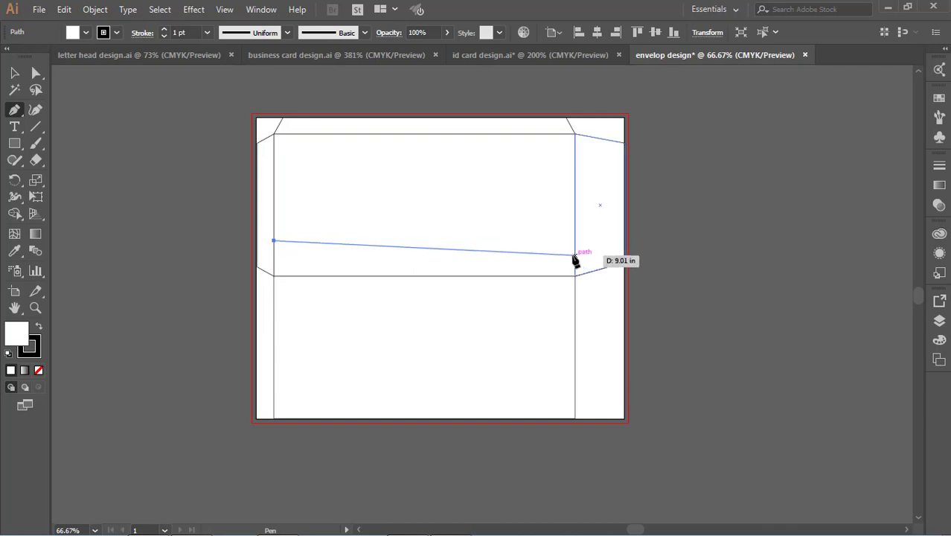
pyautogui.moveTo(574, 258); pyautogui.dragTo(636, 242)
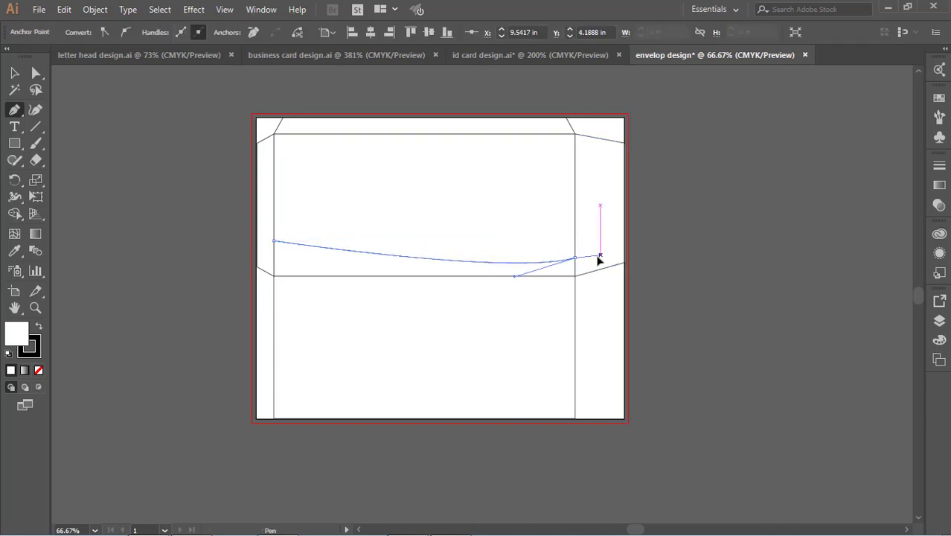
pyautogui.click(575, 259)
pyautogui.click(574, 276)
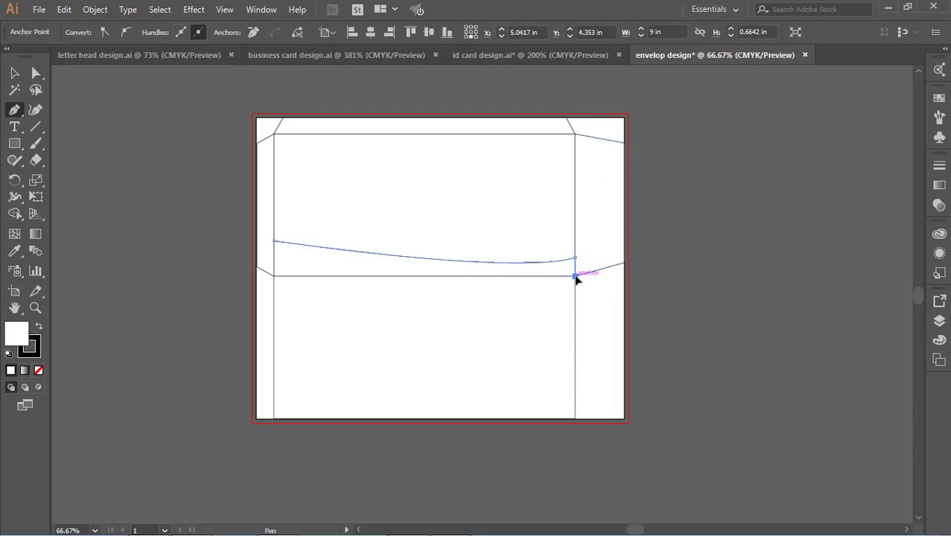
pyautogui.keyDown('ctrl'); pyautogui.click(617, 292); pyautogui.keyUp('ctrl')
pyautogui.keyDown('ctrl'); pyautogui.click(555, 251); pyautogui.keyUp('ctrl')
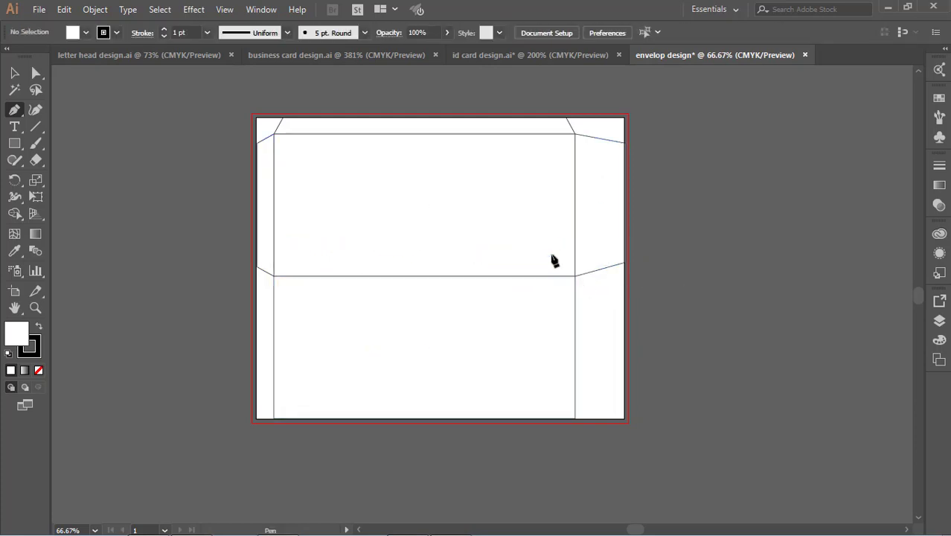
# Step: Redraw the closed band from the inner left edge to the right fold with a downward-curving top
pyautogui.click(274, 226)
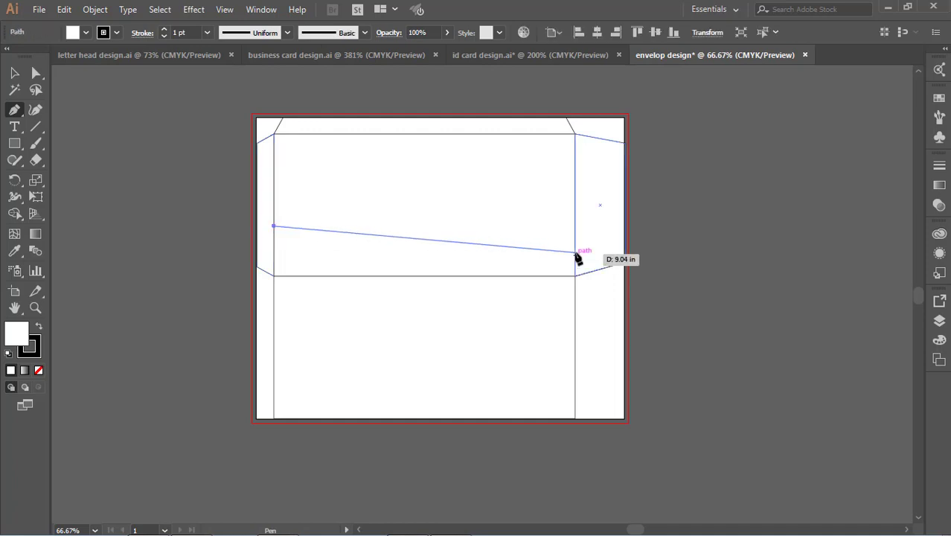
pyautogui.click(630, 258)
pyautogui.moveTo(637, 259); pyautogui.dragTo(747, 228)
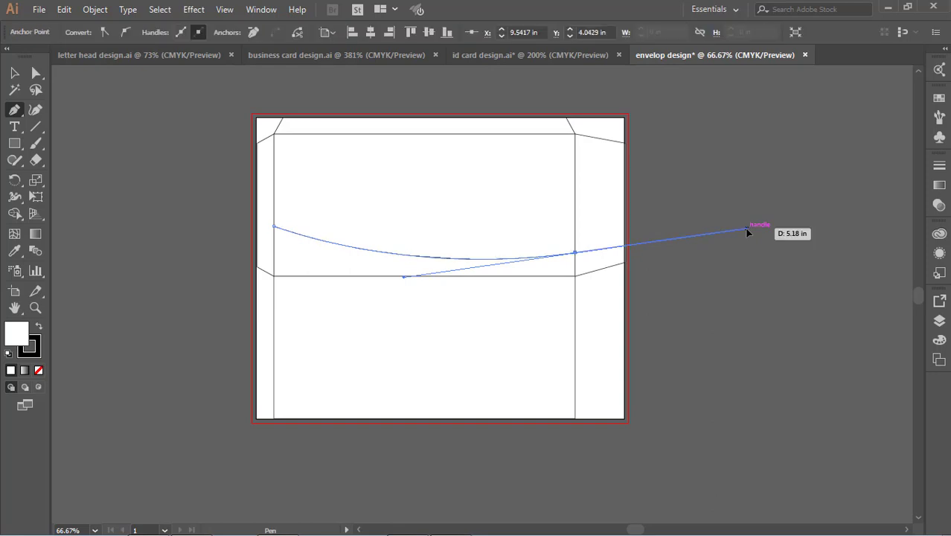
pyautogui.click(572, 253)
pyautogui.click(575, 276)
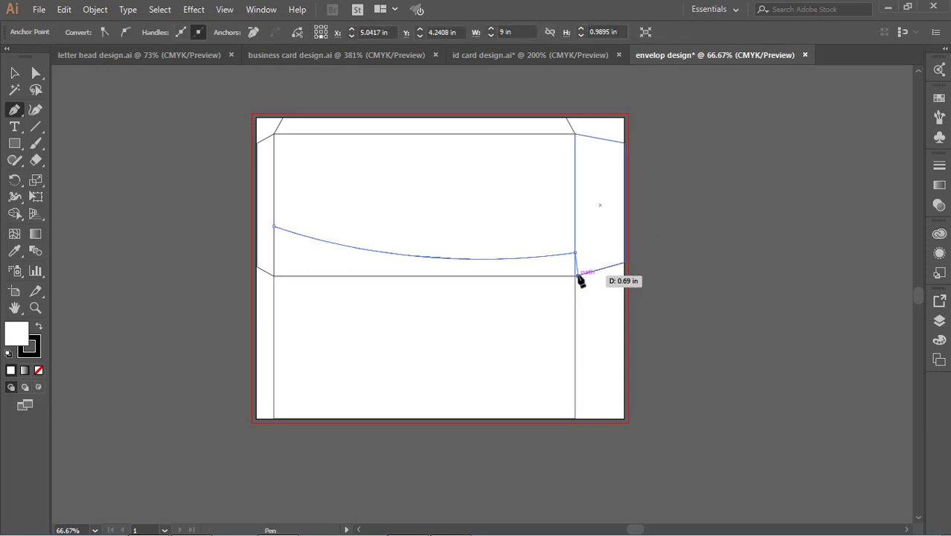
pyautogui.click(274, 275)
pyautogui.click(274, 226)
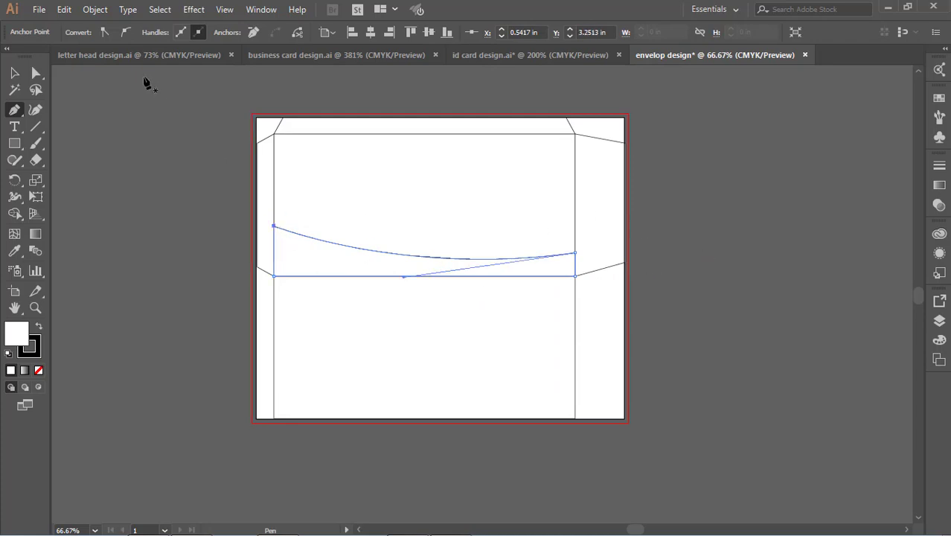
pyautogui.click(16, 73)
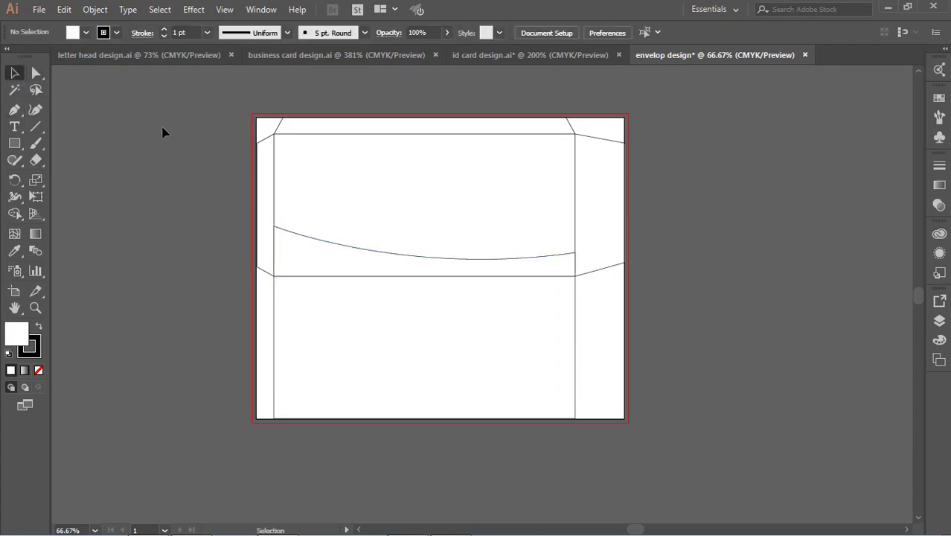
pyautogui.click(323, 238)
# Step: Fill the curved band orange and give it a 0.25 pt stroke
pyautogui.click(87, 32)
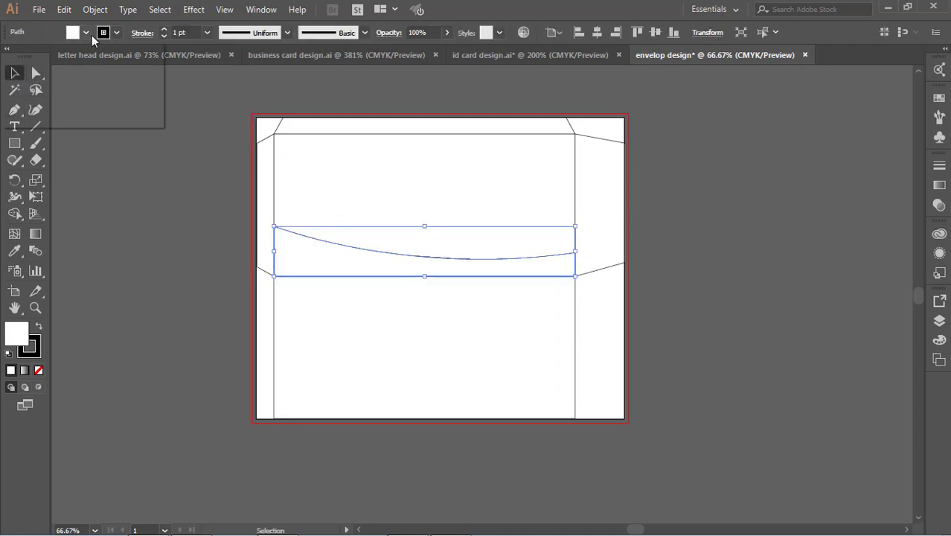
pyautogui.click(136, 56)
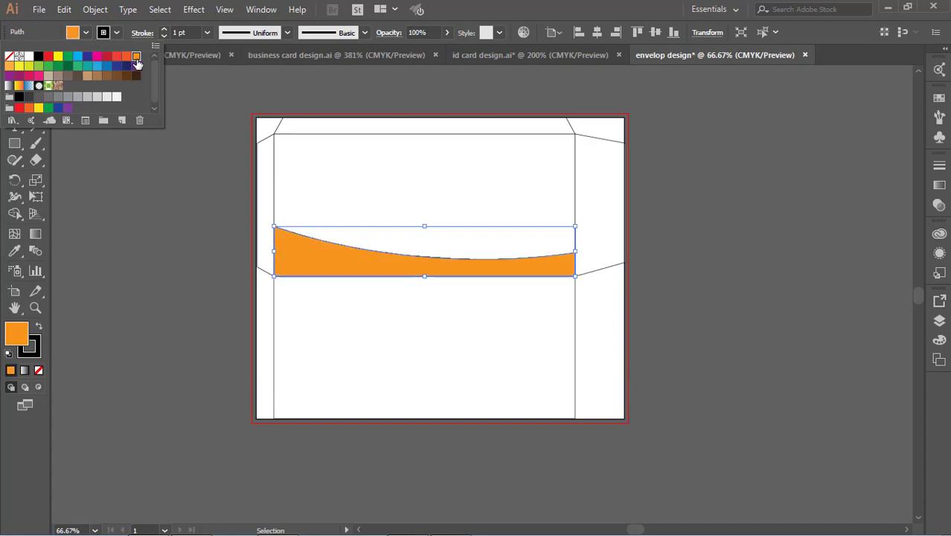
pyautogui.click(707, 235)
pyautogui.click(509, 266)
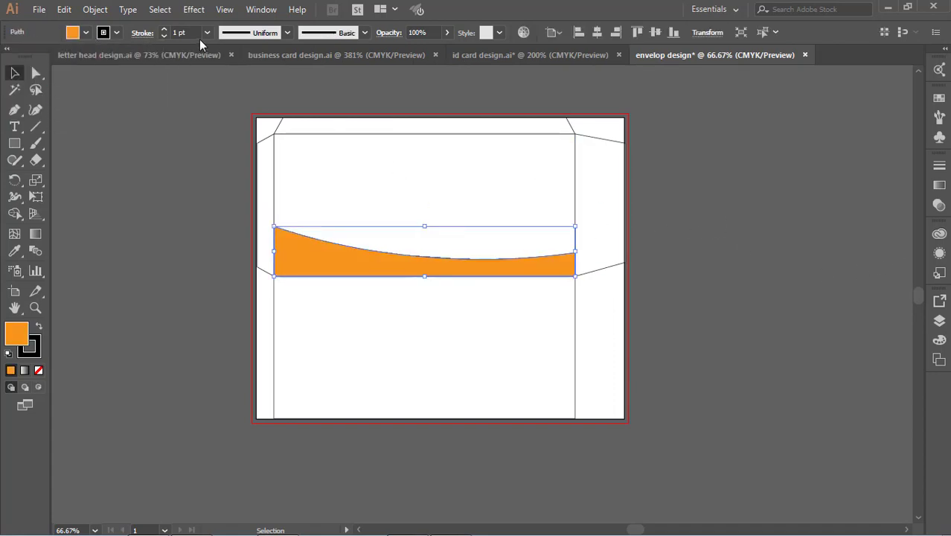
pyautogui.click(202, 37)
pyautogui.click(223, 62)
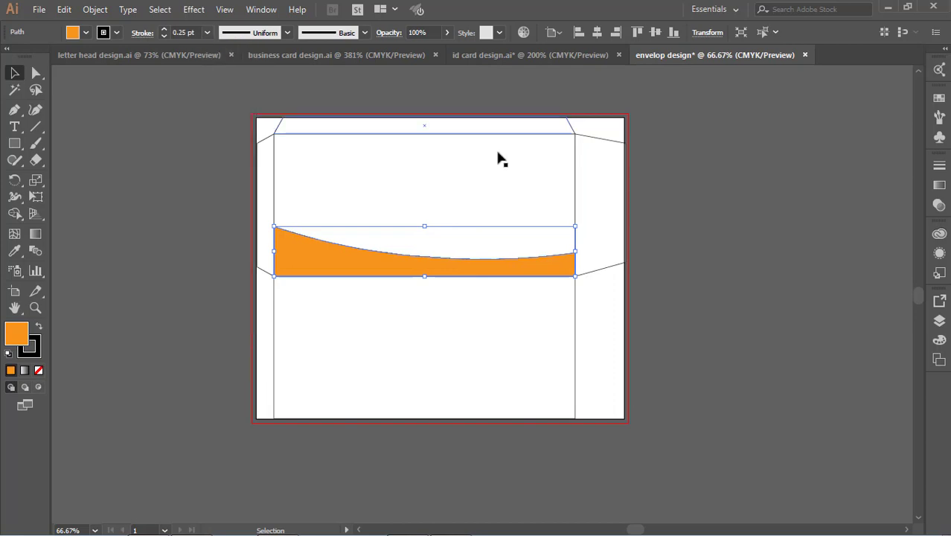
pyautogui.click(747, 227)
# Step: Duplicate the band slightly upward and fill the copy light grey
pyautogui.click(483, 271)
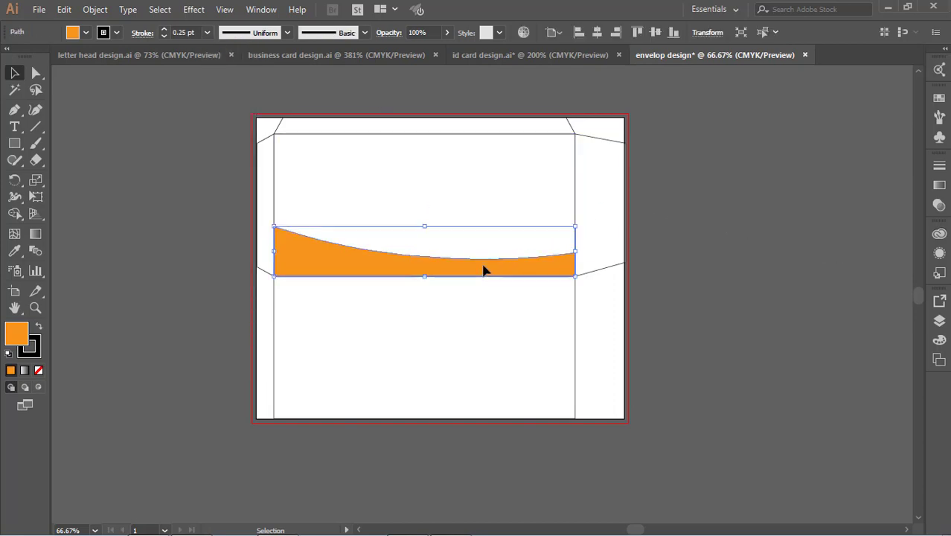
pyautogui.moveTo(483, 268); pyautogui.dragTo(484, 259)
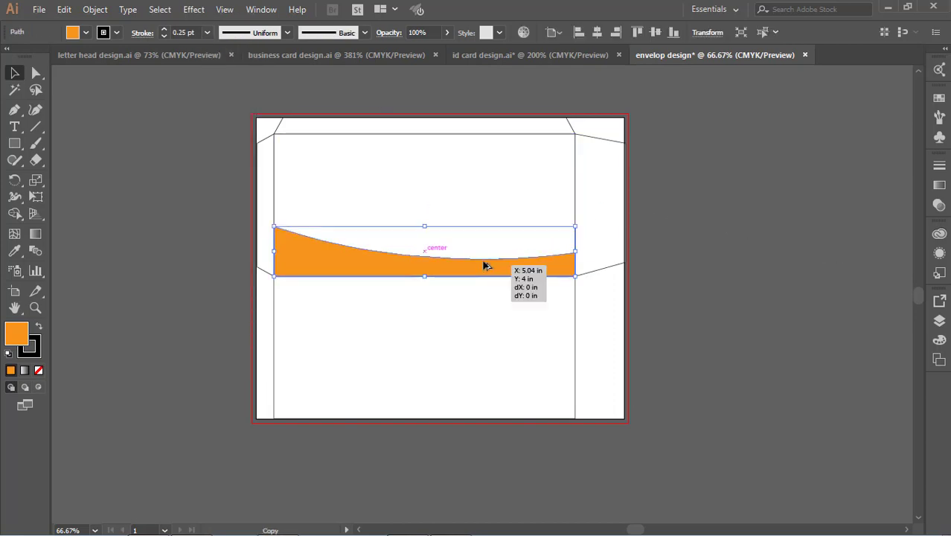
pyautogui.click(86, 32)
pyautogui.click(94, 95)
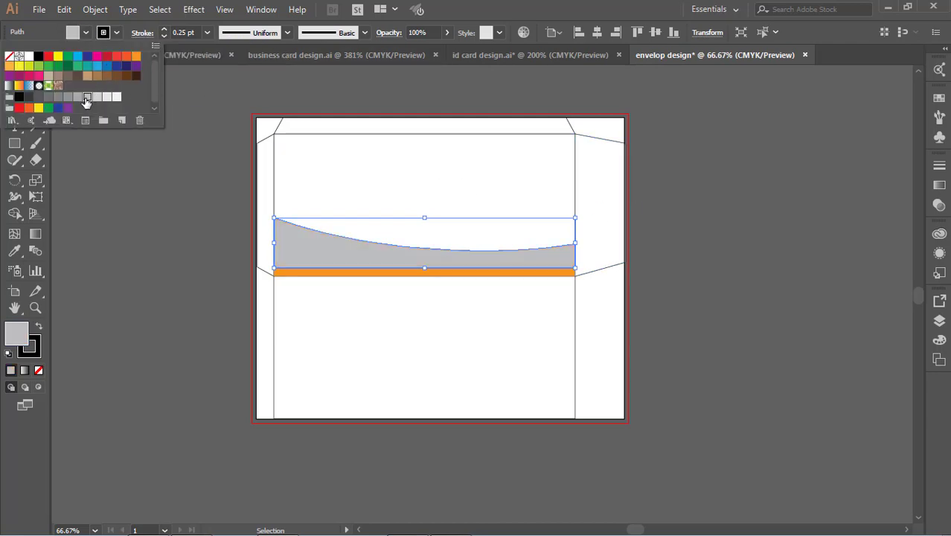
pyautogui.click(719, 226)
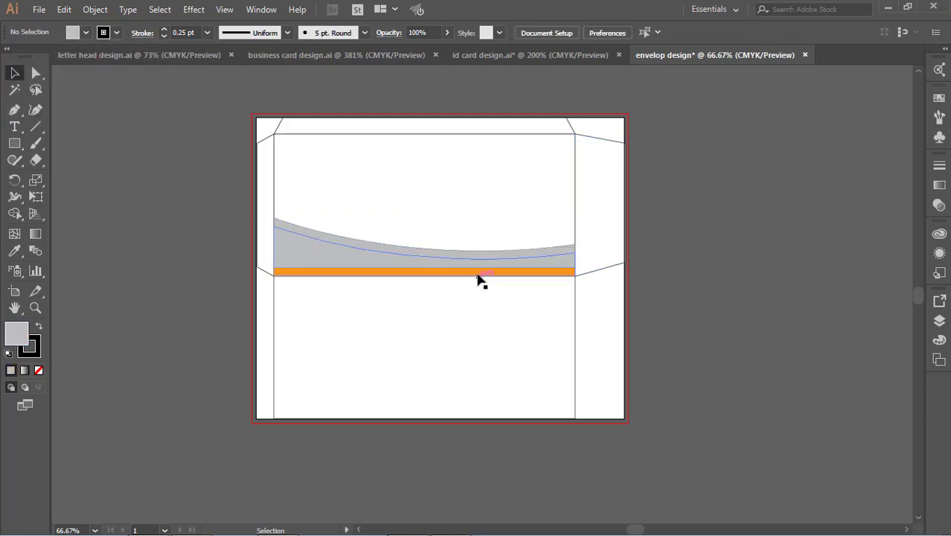
# Step: Bring the orange band to the front, above the grey copy
pyautogui.click(478, 274)
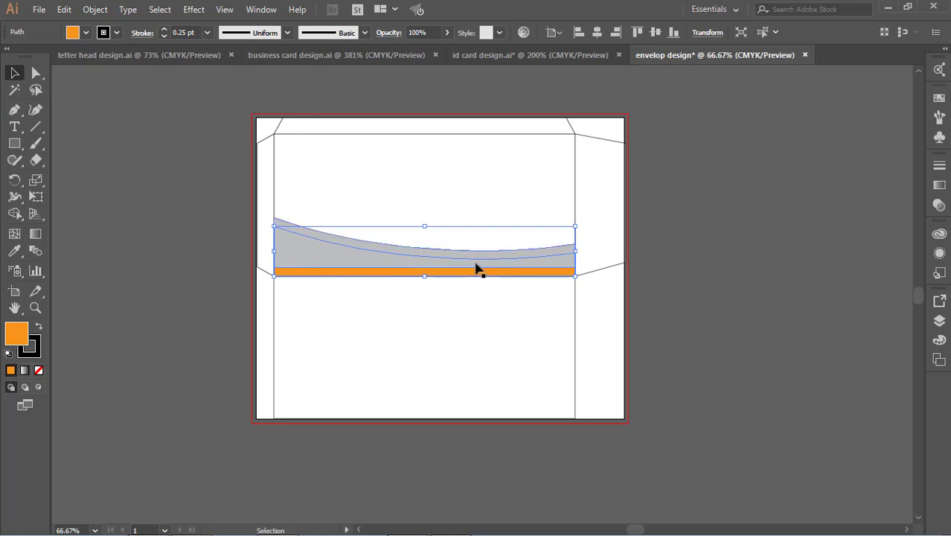
pyautogui.rightClick(462, 270)
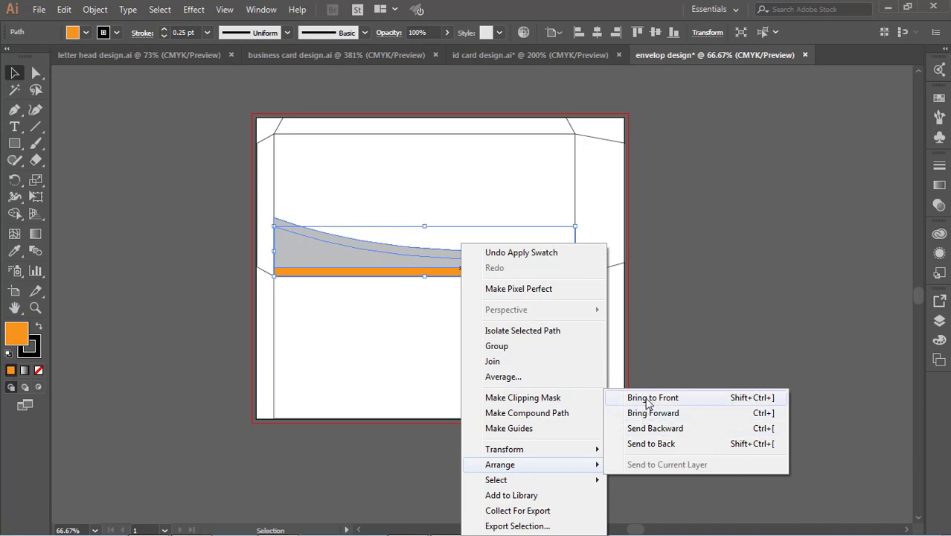
pyautogui.click(629, 398)
pyautogui.click(645, 231)
# Step: Nudge the grey copy down three steps so only a thin rim shows
pyautogui.click(510, 256)
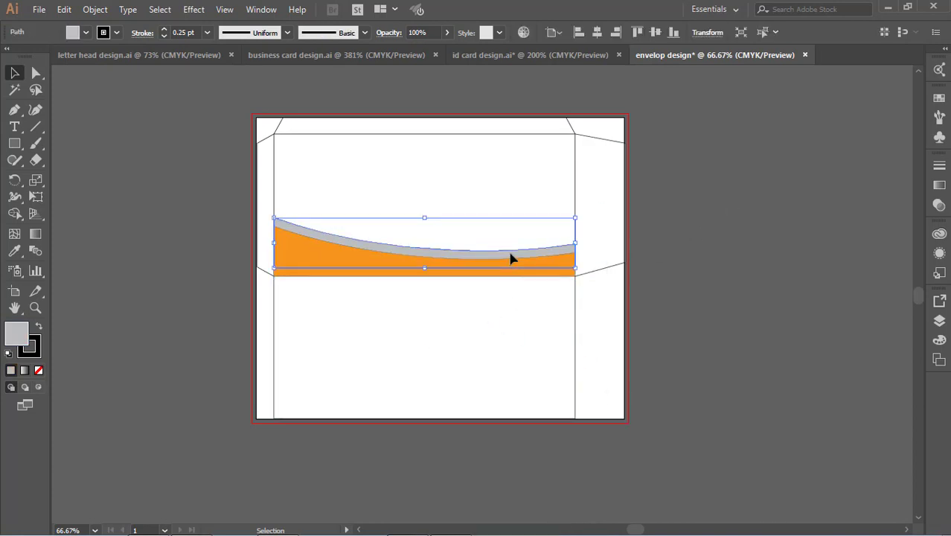
pyautogui.press('Down')
pyautogui.press('Down')
pyautogui.press('Down')
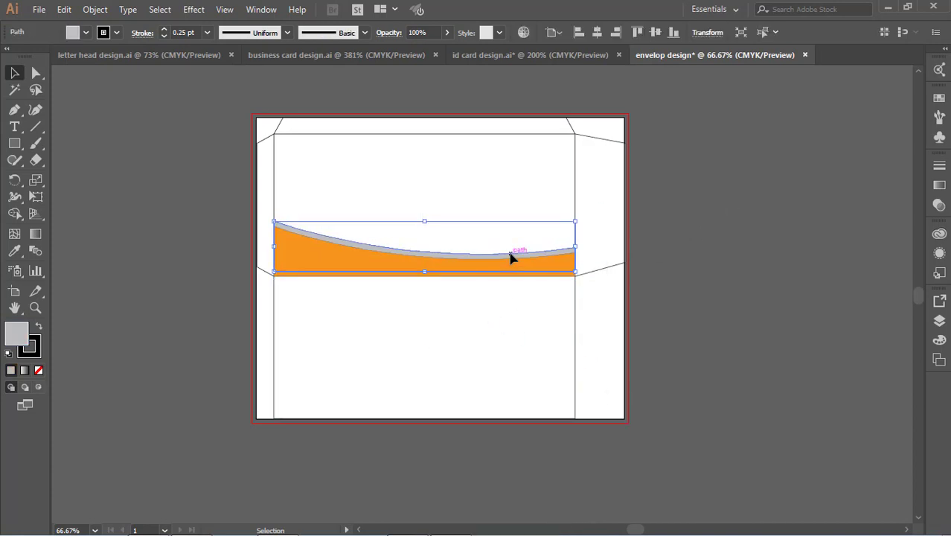
pyautogui.press('Down')
pyautogui.click(783, 235)
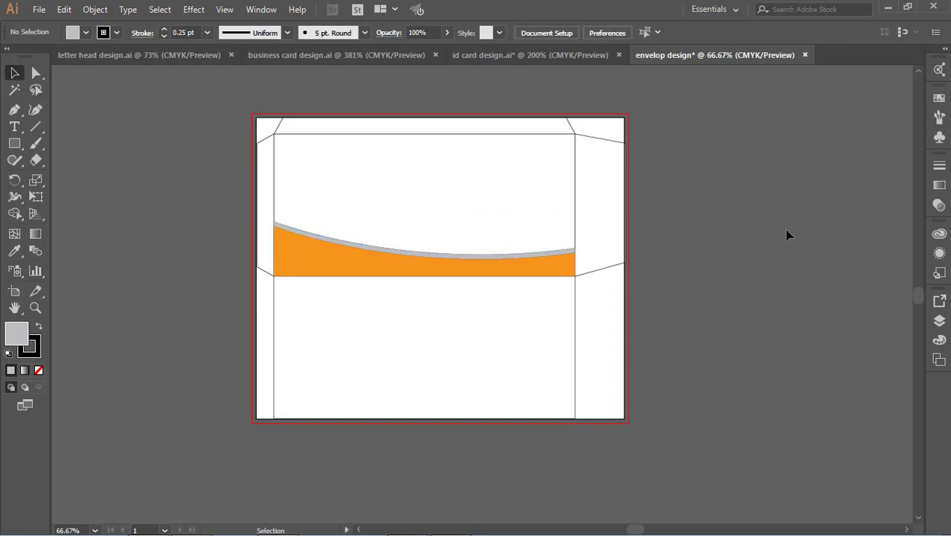
pyautogui.click(433, 255)
pyautogui.press('Down')
pyautogui.press('Down')
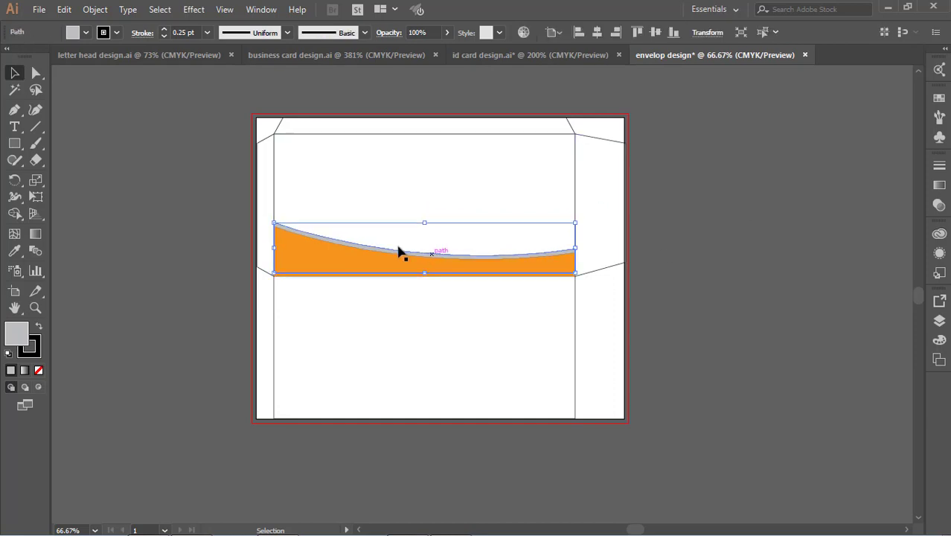
pyautogui.click(749, 164)
# Step: Draw a closed curved shape along the front panel's top edge and position it
pyautogui.click(14, 109)
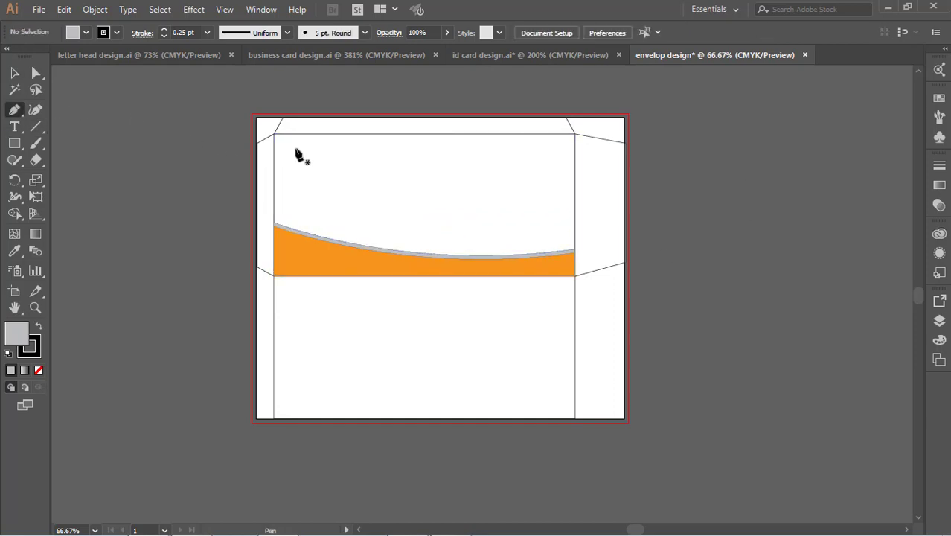
pyautogui.click(275, 135)
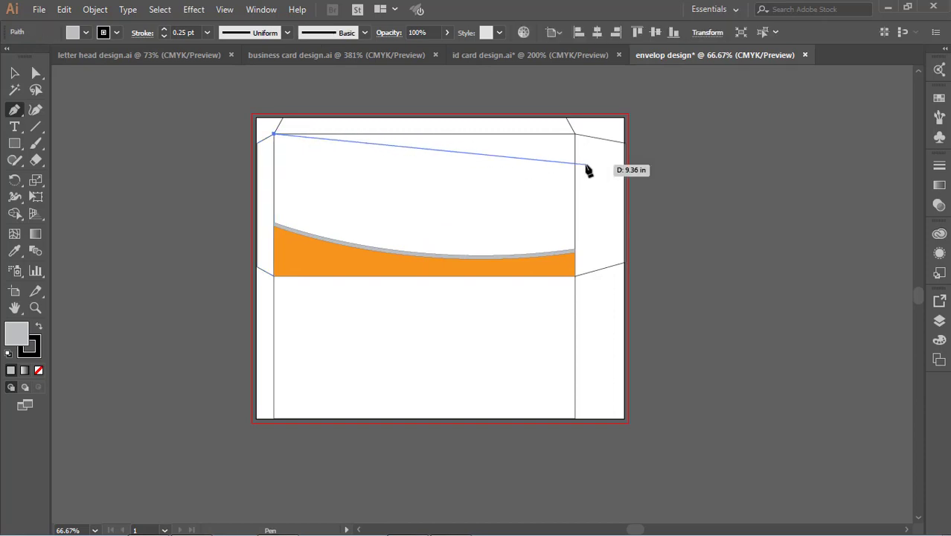
pyautogui.moveTo(575, 162)
pyautogui.mouseDown()
pyautogui.moveTo(588, 203)
pyautogui.moveTo(616, 201)
pyautogui.mouseUp()
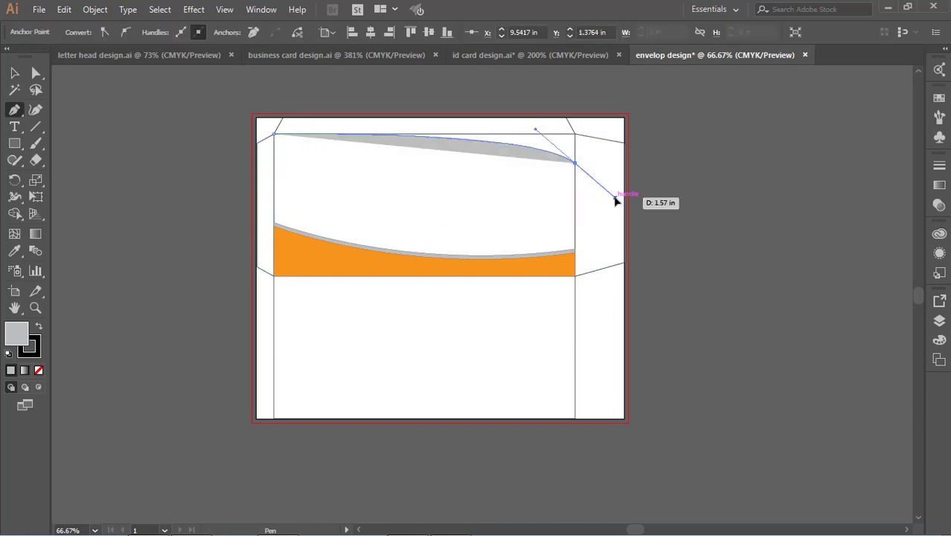
pyautogui.click(574, 162)
pyautogui.click(576, 133)
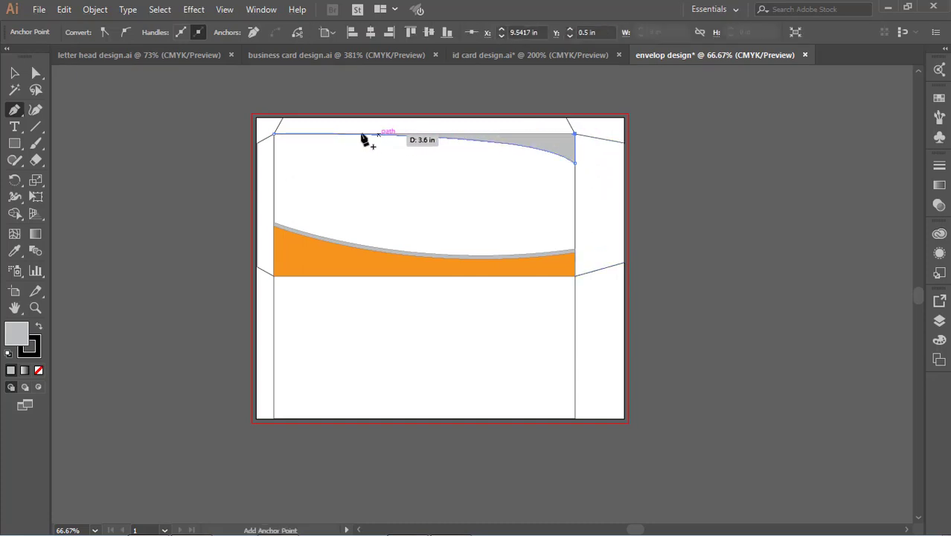
pyautogui.click(275, 135)
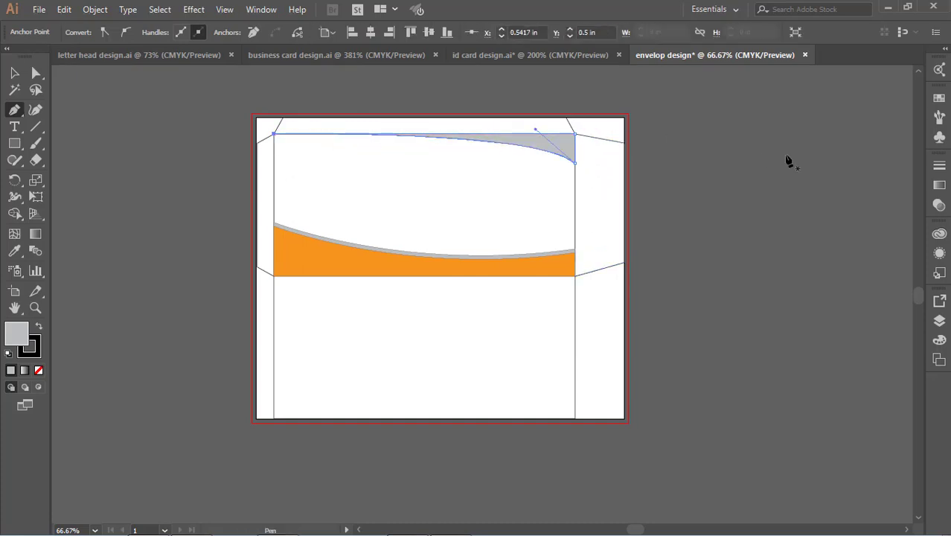
pyautogui.press('ctrl')
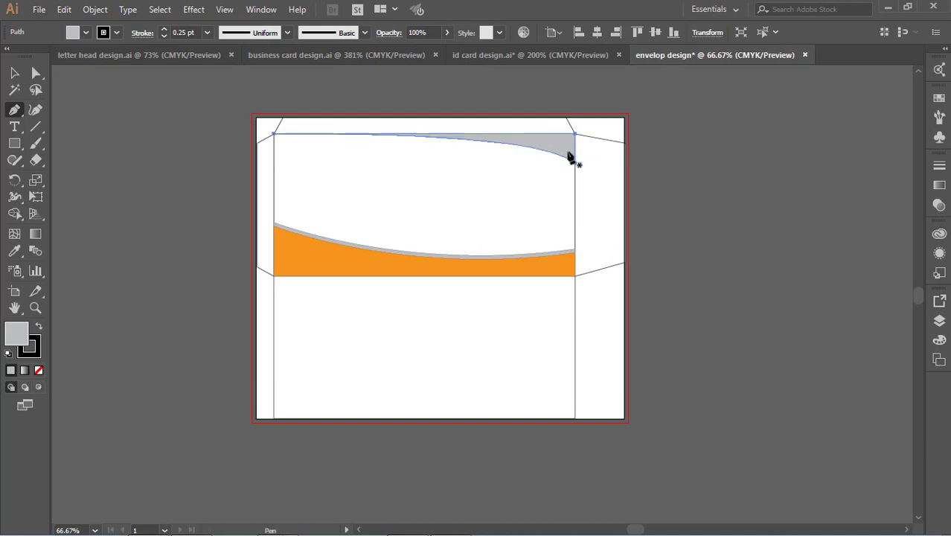
pyautogui.click(14, 73)
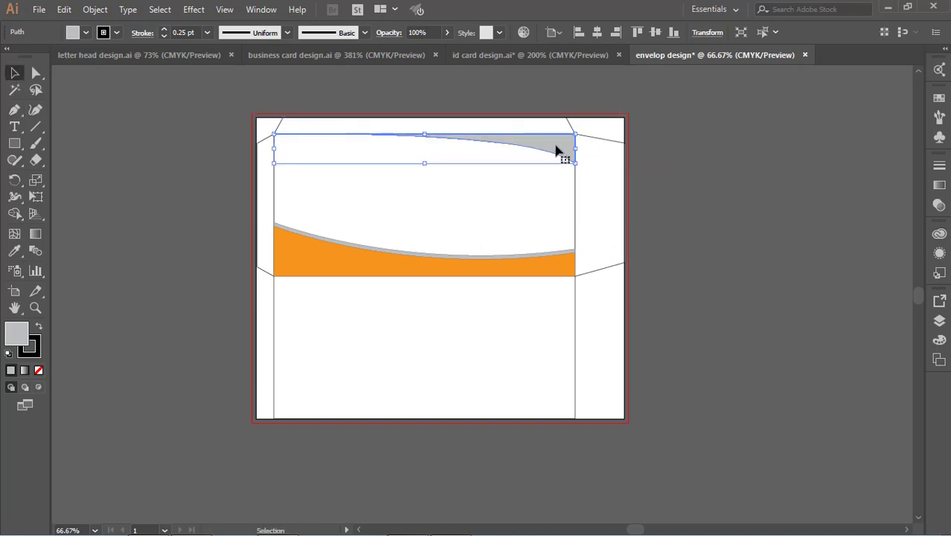
pyautogui.moveTo(556, 150); pyautogui.dragTo(556, 158)
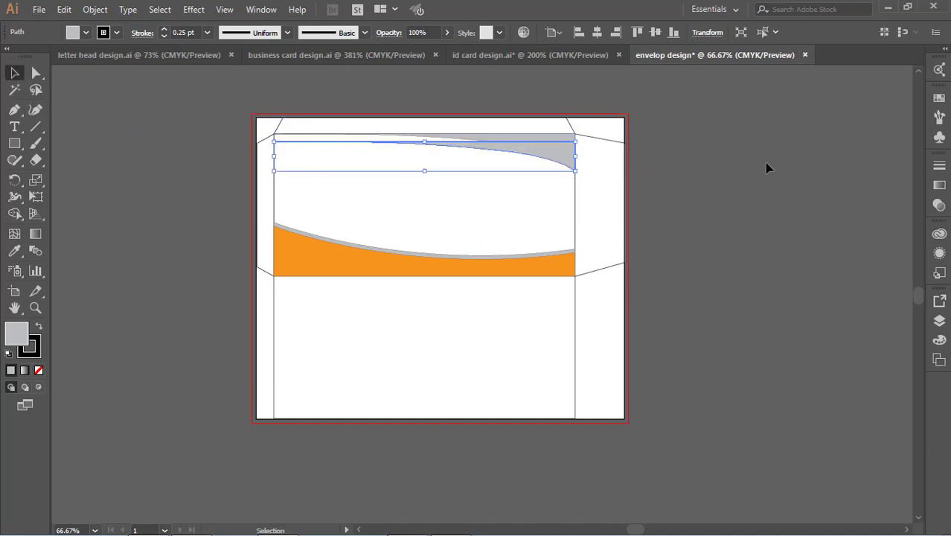
pyautogui.press('Up')
pyautogui.press('Up')
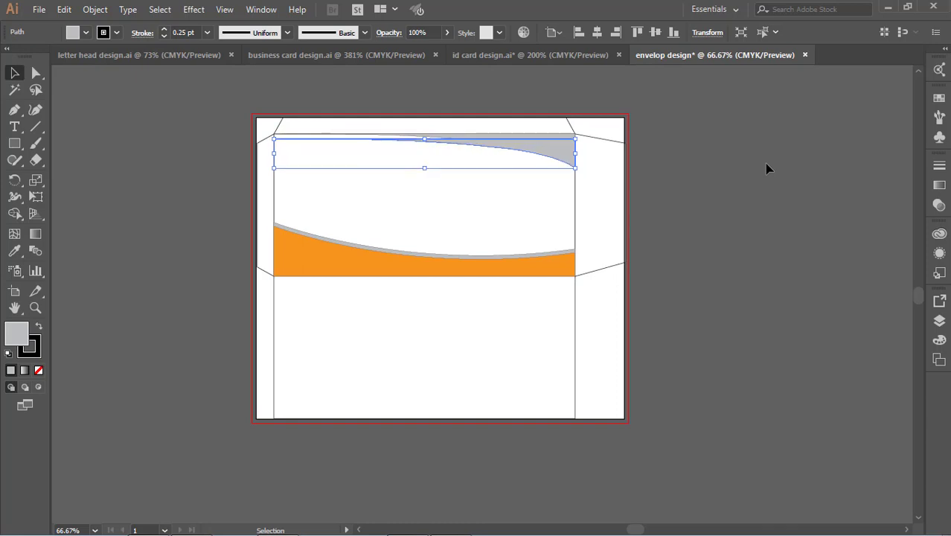
# Step: Fill the top shape with the lower band's orange and shorten it from the bottom
pyautogui.click(14, 251)
pyautogui.click(341, 256)
pyautogui.press('v')
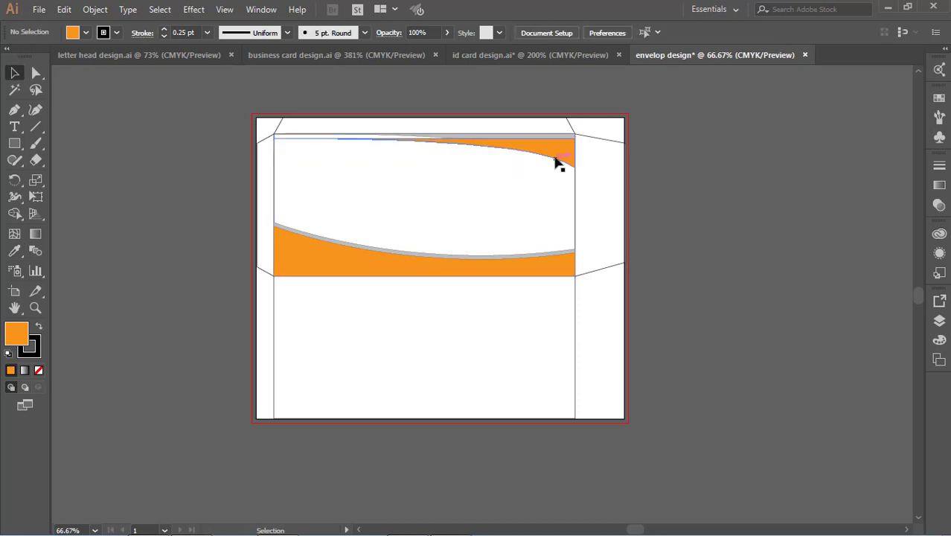
pyautogui.click(556, 153)
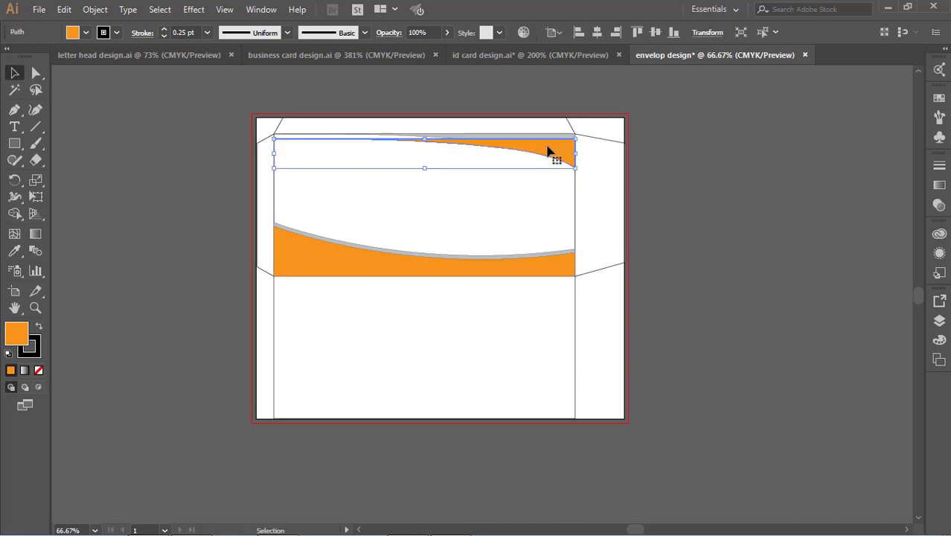
pyautogui.press('Up')
pyautogui.press('Up')
pyautogui.press('Up')
pyautogui.press('Up')
pyautogui.press('Up')
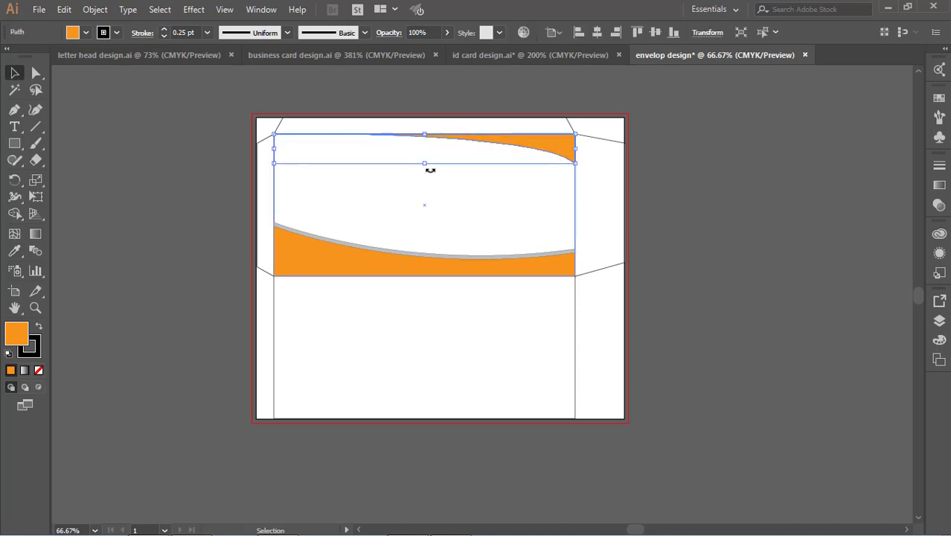
pyautogui.moveTo(425, 164); pyautogui.dragTo(425, 155)
# Step: Stretch the grey curve beneath the orange top shape taller so it shows as a rim
pyautogui.click(637, 166)
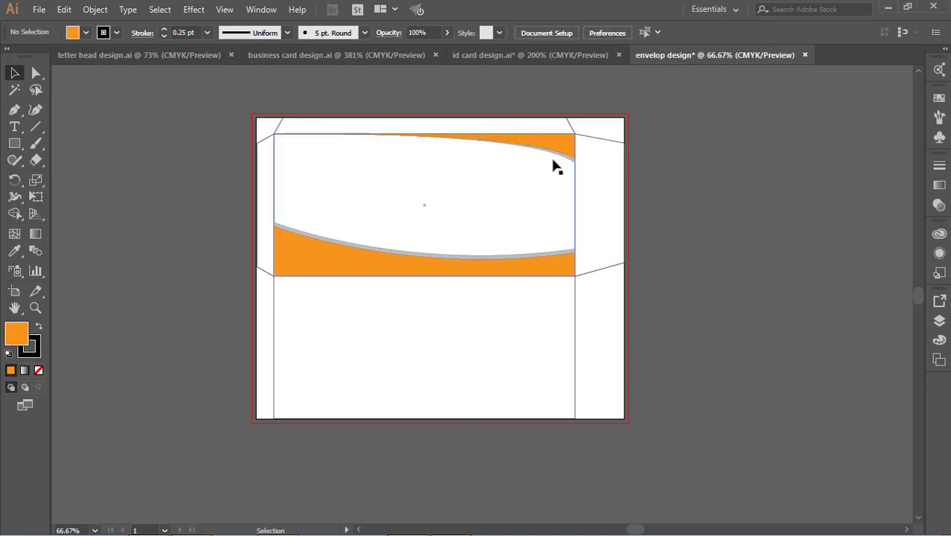
pyautogui.click(561, 158)
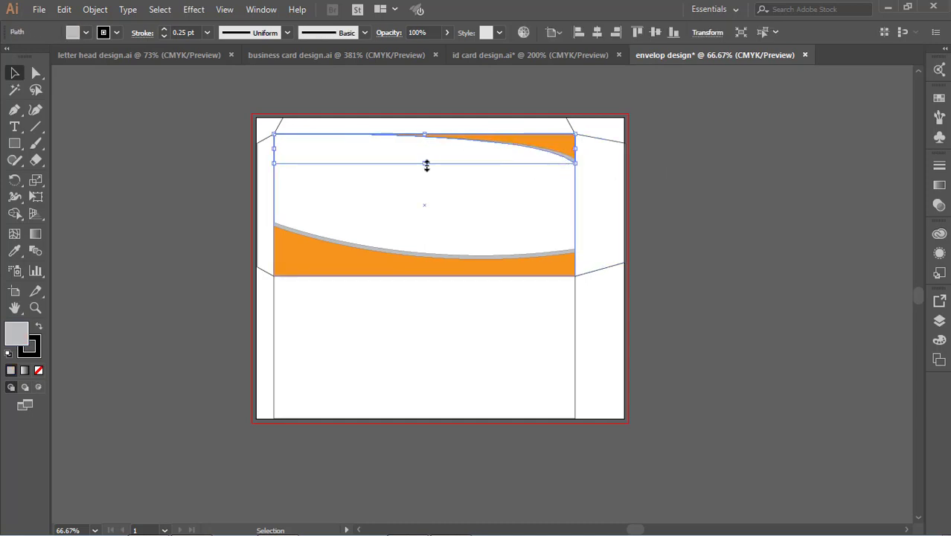
pyautogui.moveTo(427, 163); pyautogui.dragTo(427, 169)
pyautogui.click(676, 170)
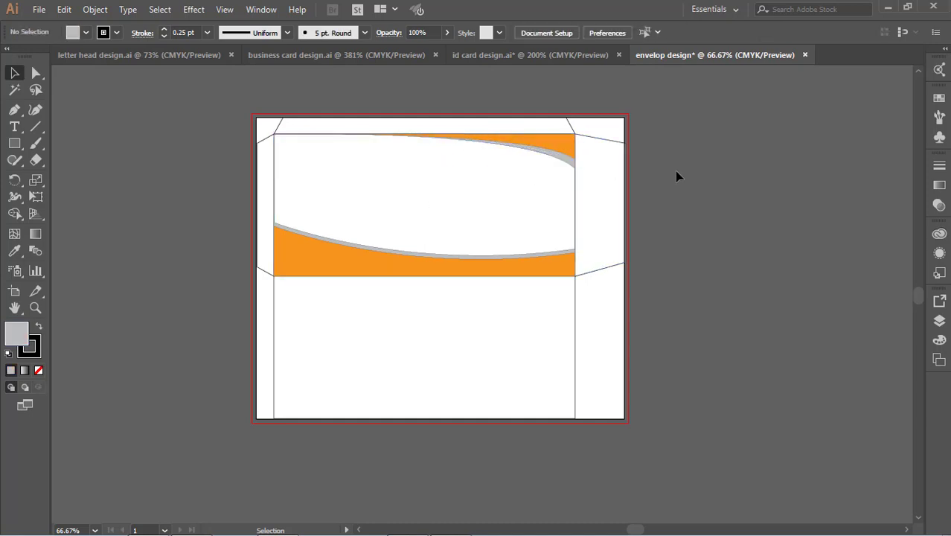
pyautogui.click(543, 147)
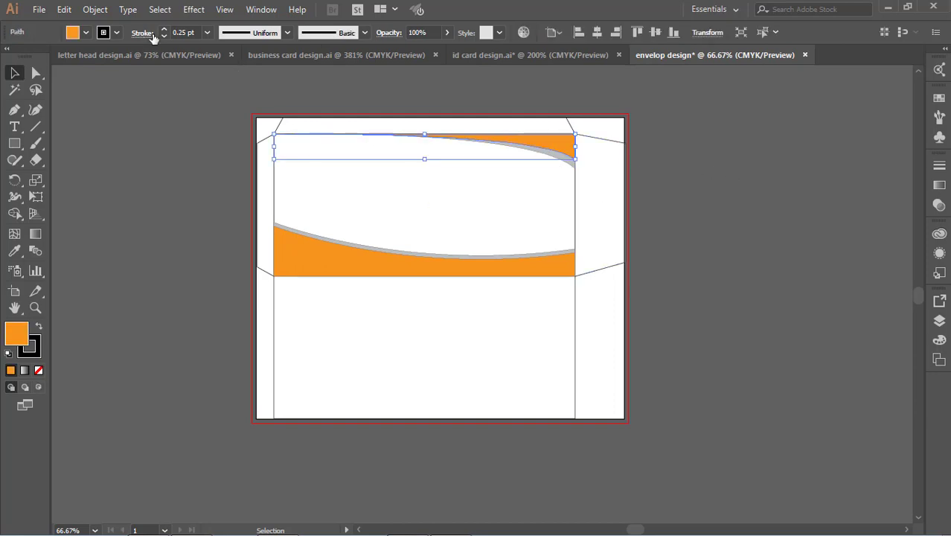
pyautogui.click(600, 165)
pyautogui.click(558, 158)
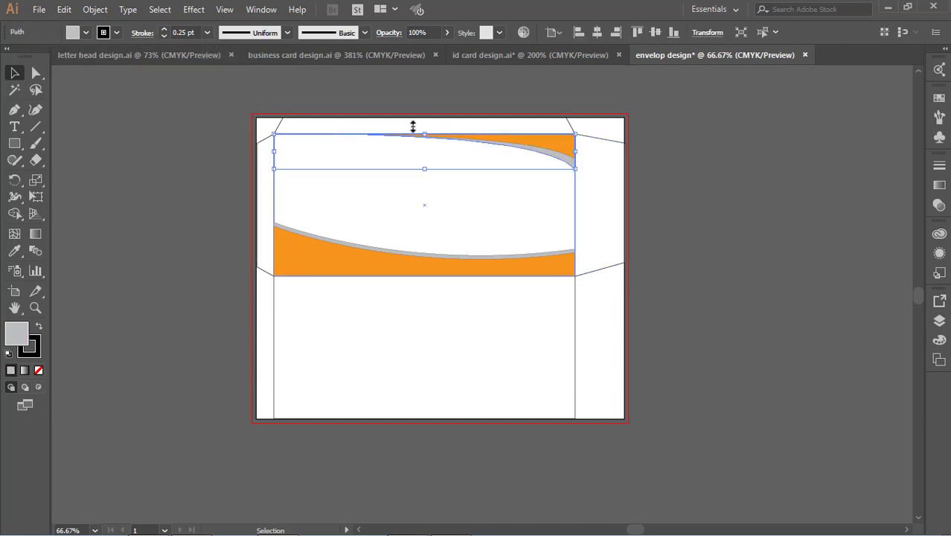
# Step: Clear the selection, then select the left, top and right flap outlines together
pyautogui.click(701, 195)
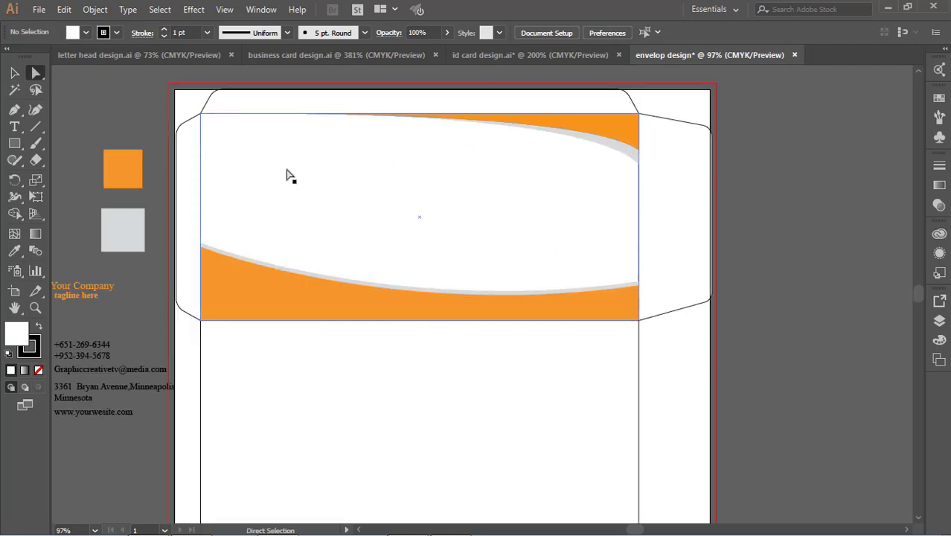
pyautogui.click(189, 316)
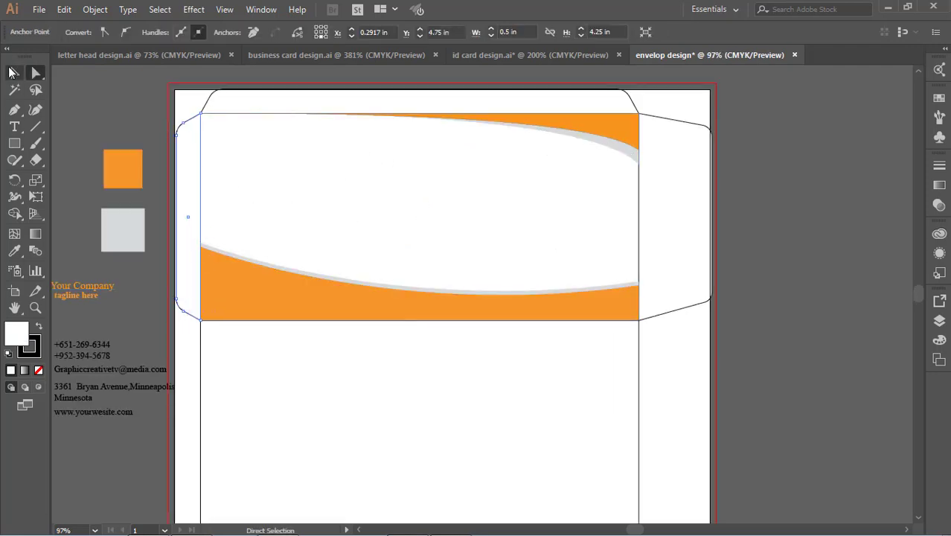
pyautogui.press('q')
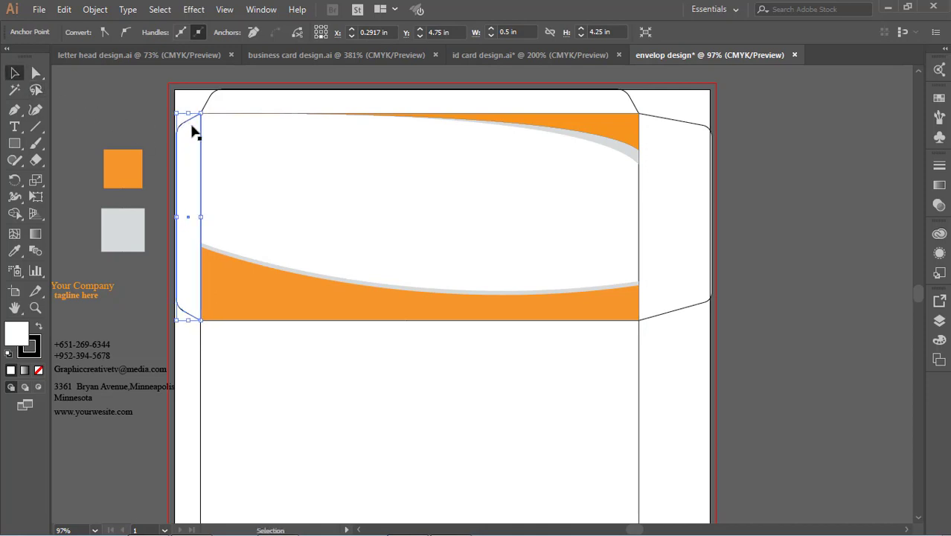
pyautogui.press('v')
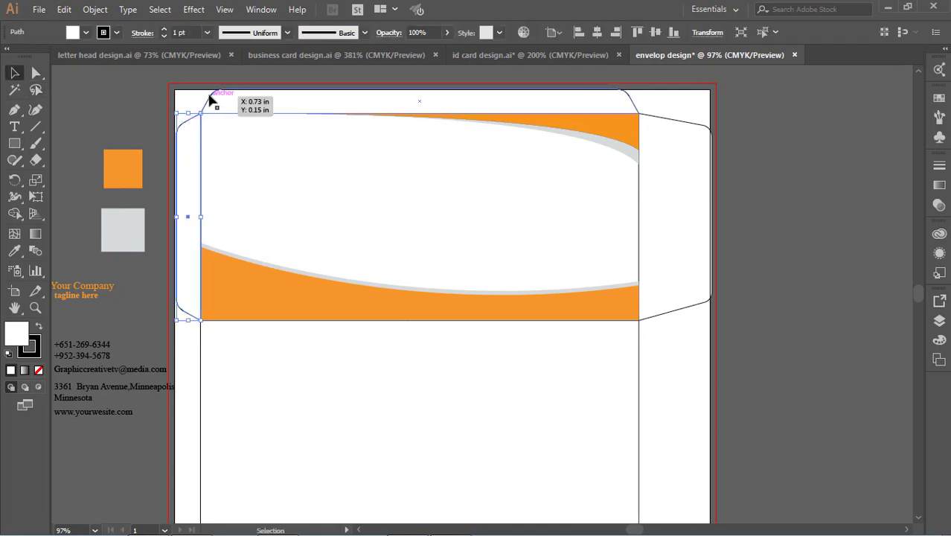
pyautogui.keyDown('shift'); pyautogui.click(213, 94); pyautogui.keyUp('shift')
pyautogui.keyDown('shift'); pyautogui.click(693, 126); pyautogui.keyUp('shift')
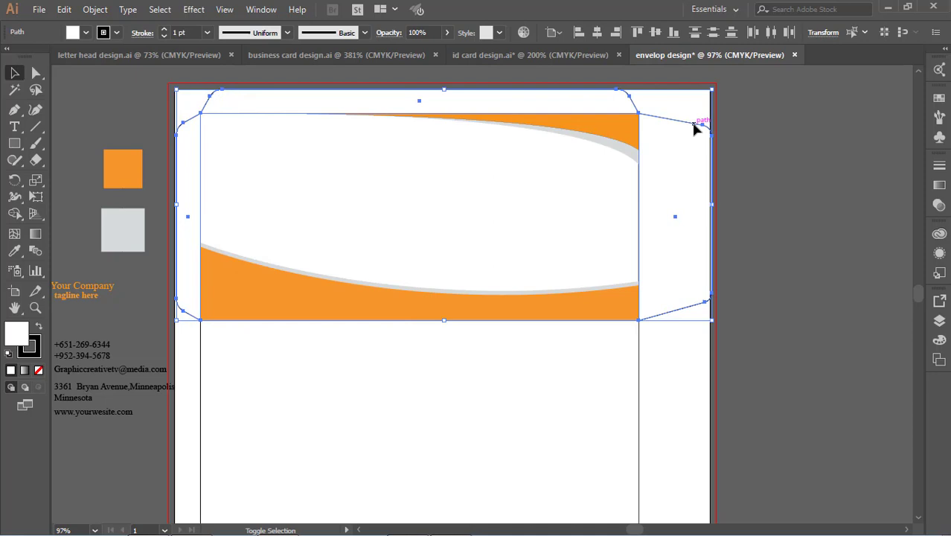
# Step: Add the envelope body, lock the whole outline, and select the front panel rectangle
pyautogui.keyDown('shift'); pyautogui.click(637, 414); pyautogui.keyUp('shift')
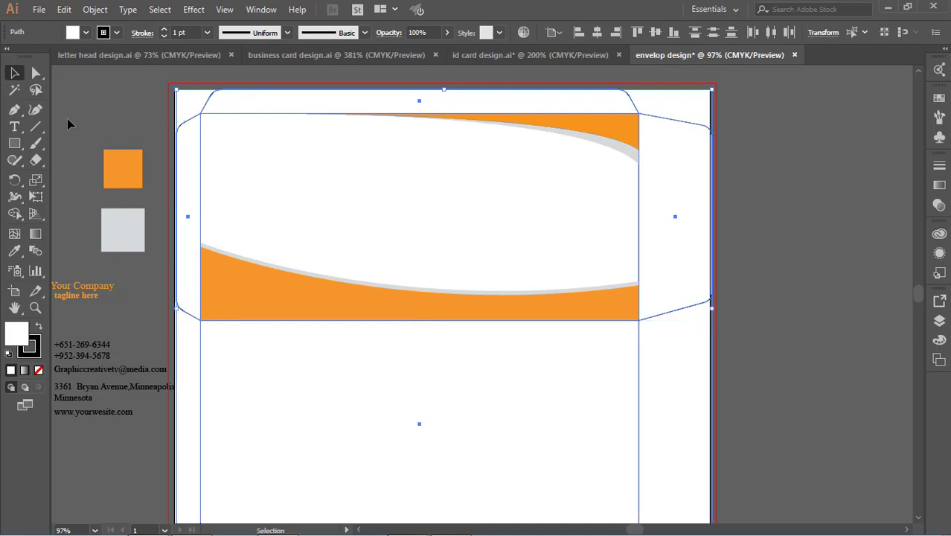
pyautogui.click(93, 9)
pyautogui.moveTo(112, 92)
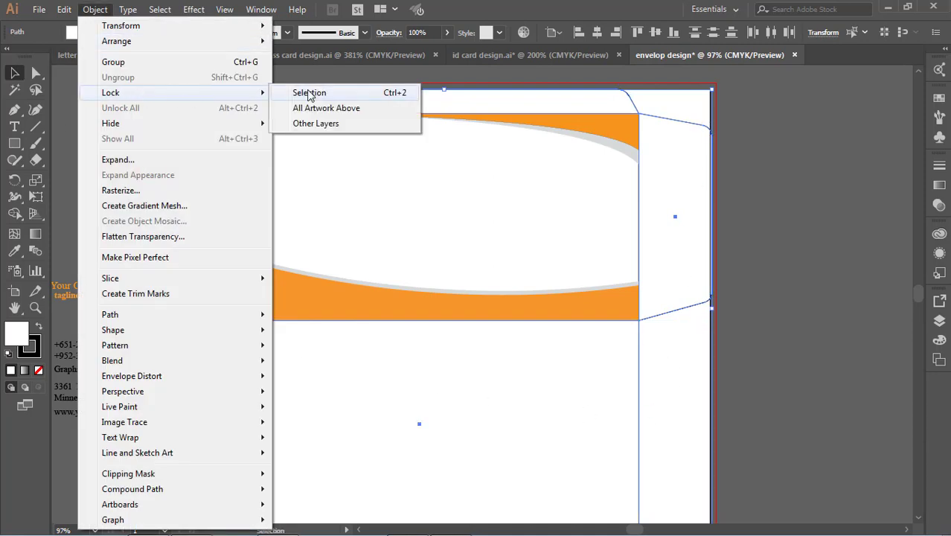
pyautogui.click(309, 93)
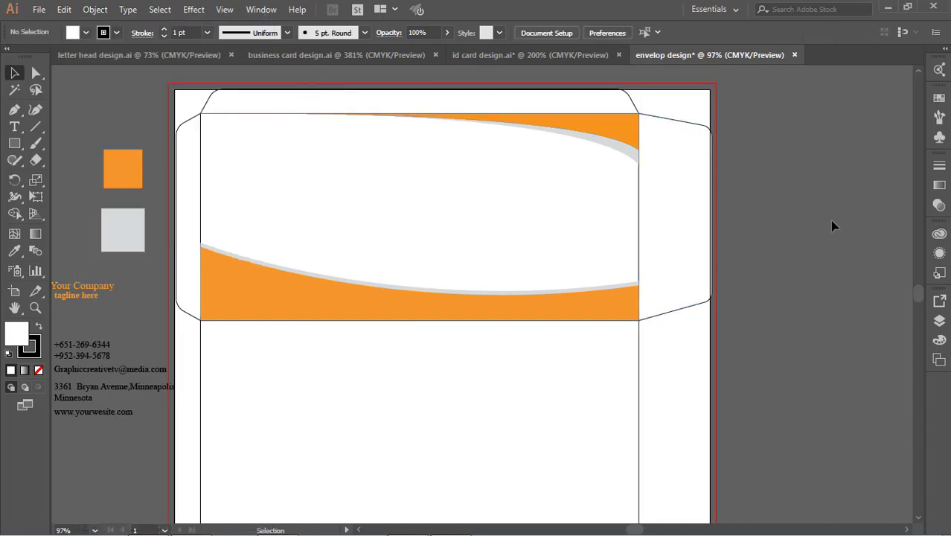
pyautogui.click(244, 115)
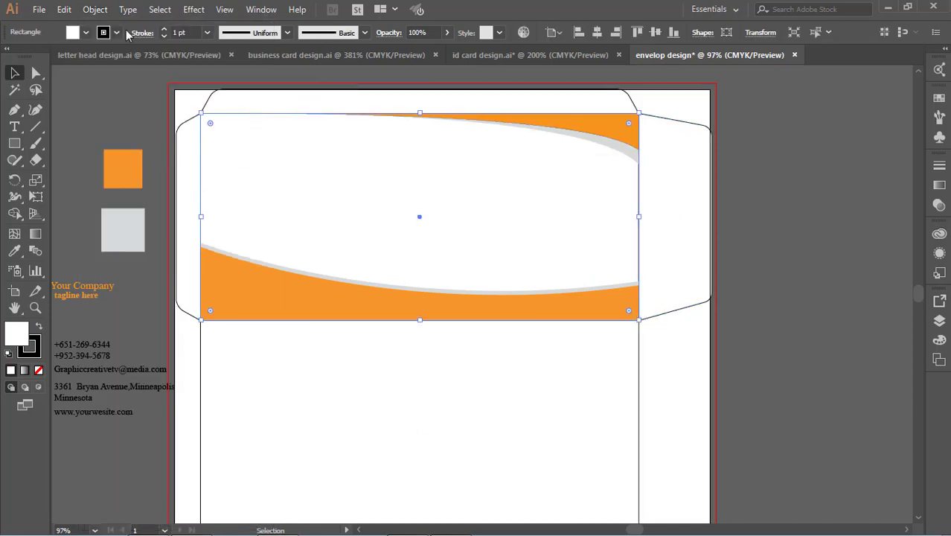
pyautogui.click(94, 9)
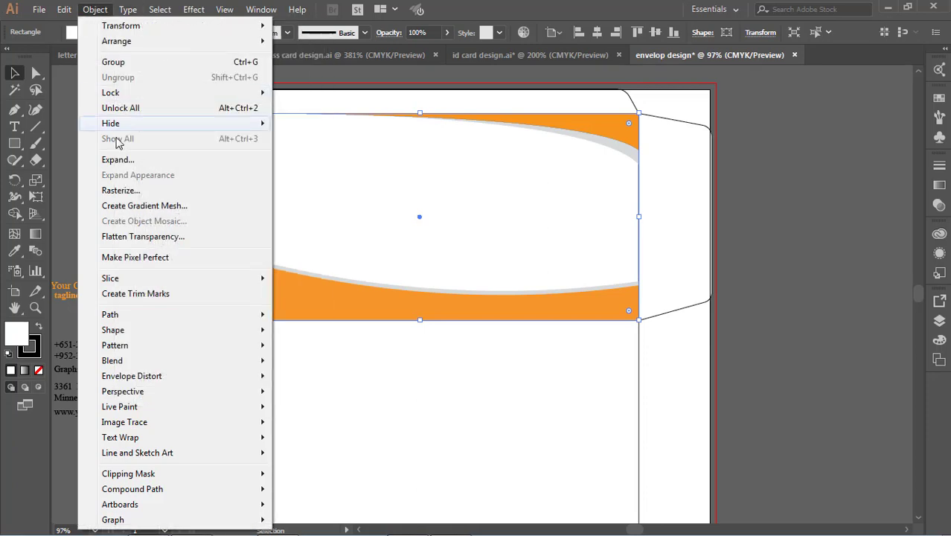
# Step: Offset the front panel rectangle's path by -0.4 in
pyautogui.moveTo(110, 314)
pyautogui.click(317, 365)
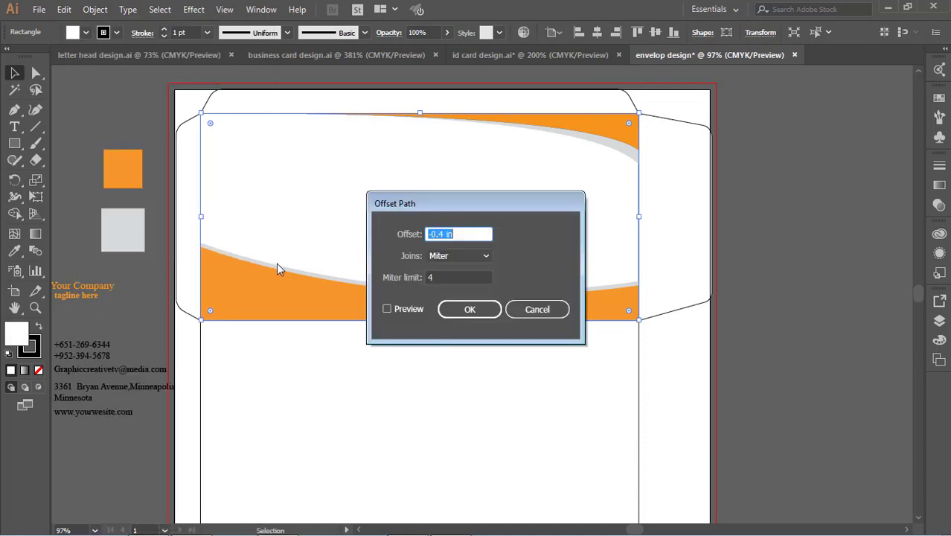
pyautogui.click(457, 233)
pyautogui.click(401, 308)
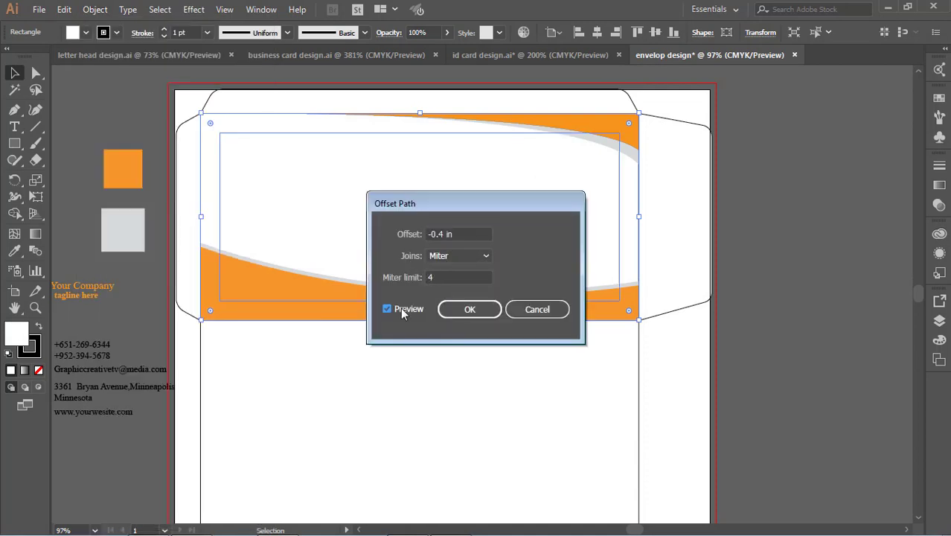
pyautogui.click(487, 309)
# Step: Turn the inset path into guides and move the Your Company logo to the top-left
pyautogui.rightClick(291, 133)
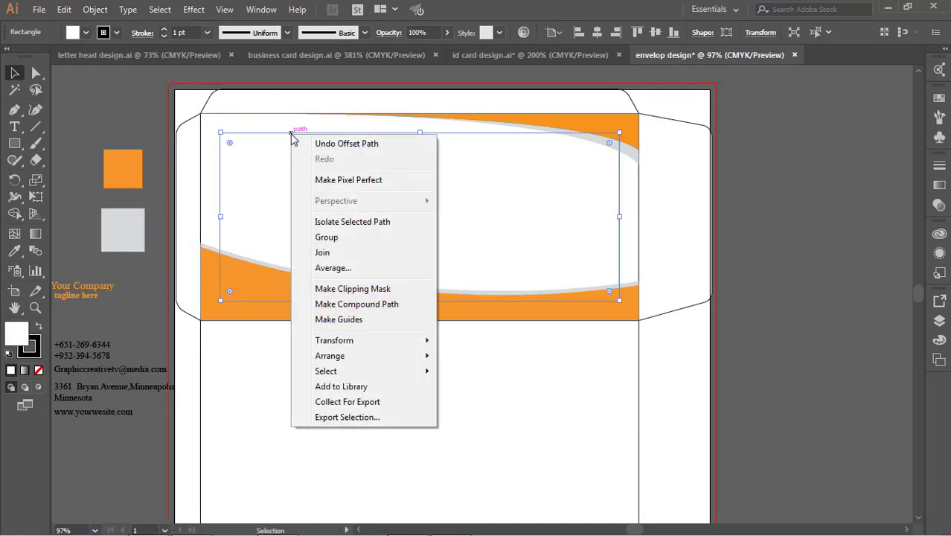
pyautogui.click(363, 319)
pyautogui.moveTo(75, 295)
pyautogui.mouseDown()
pyautogui.moveTo(312, 161)
pyautogui.moveTo(300, 161)
pyautogui.moveTo(353, 185)
pyautogui.mouseUp()
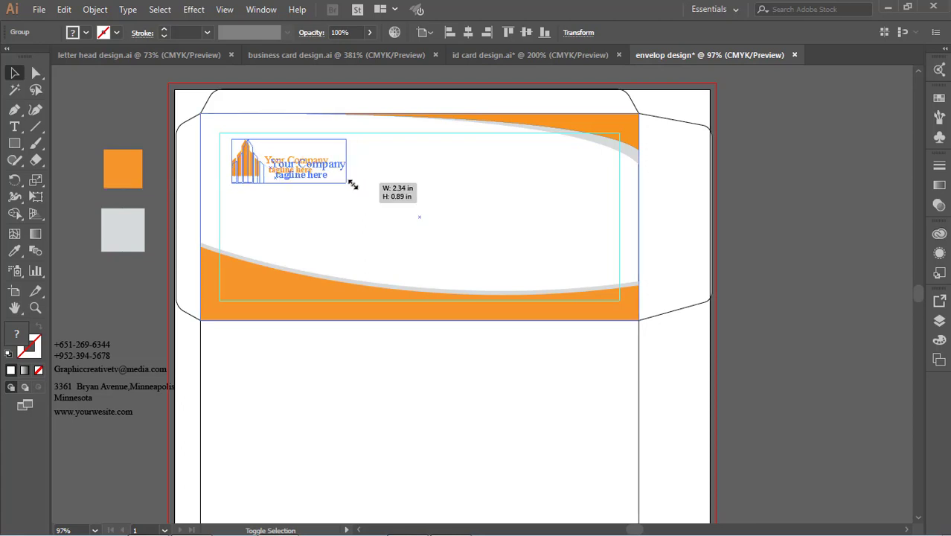
# Step: Move the contact details and icons onto the right side of the envelope front
pyautogui.click(819, 238)
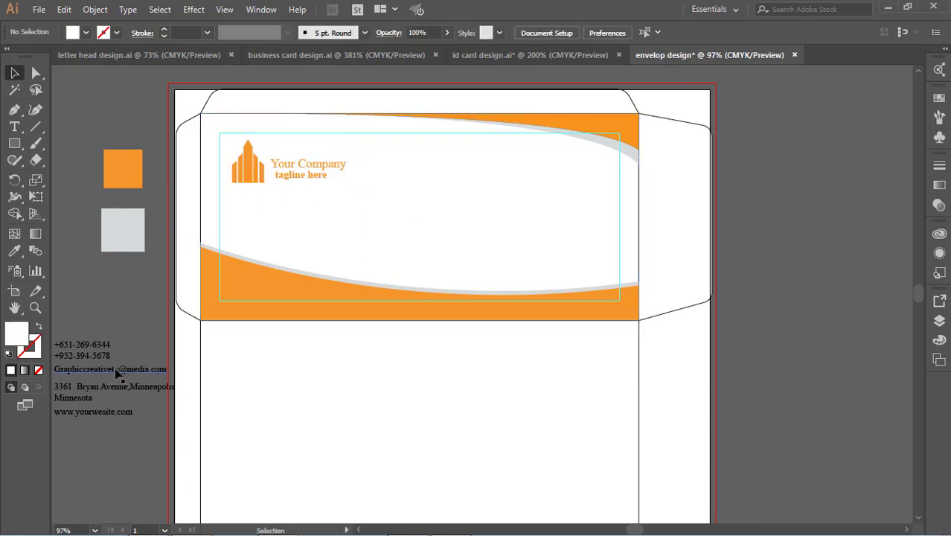
pyautogui.moveTo(117, 375)
pyautogui.mouseDown()
pyautogui.moveTo(590, 225)
pyautogui.moveTo(562, 232)
pyautogui.mouseUp()
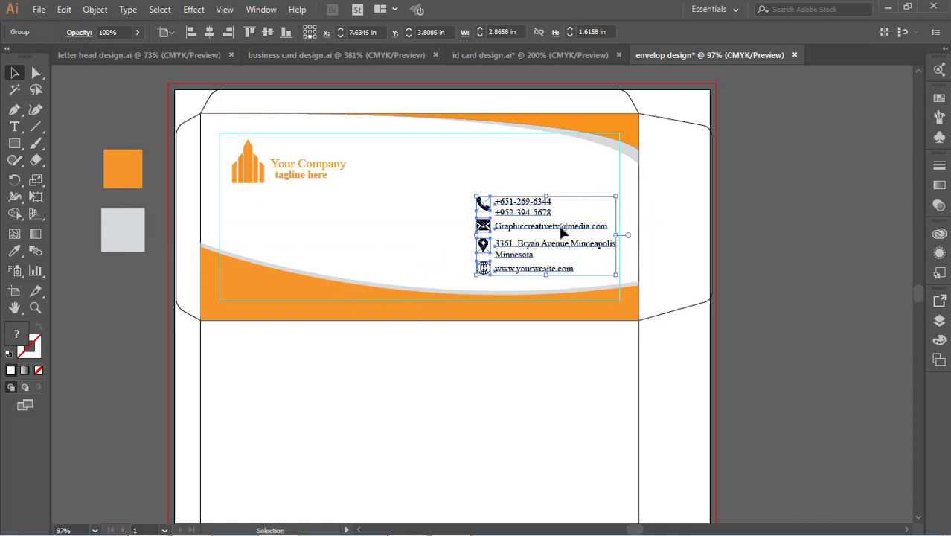
pyautogui.click(814, 239)
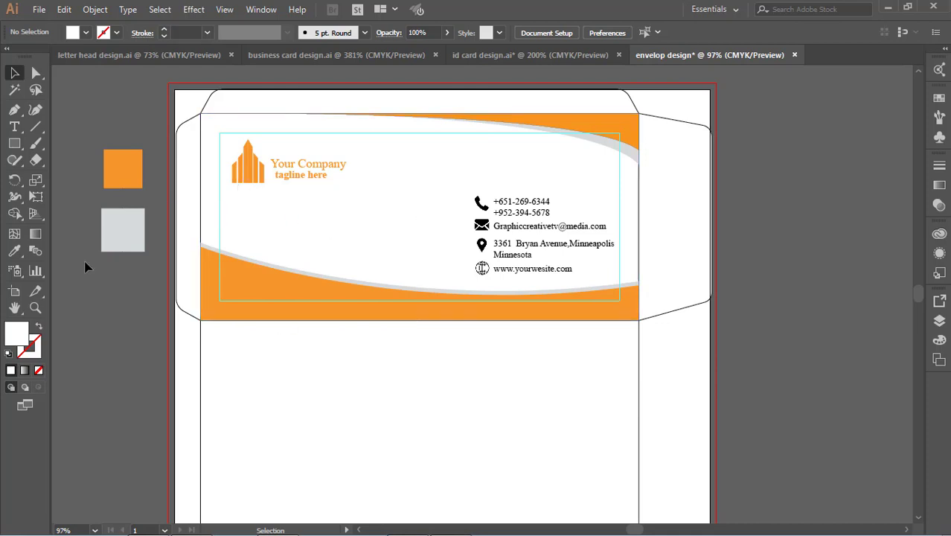
pyautogui.click(14, 126)
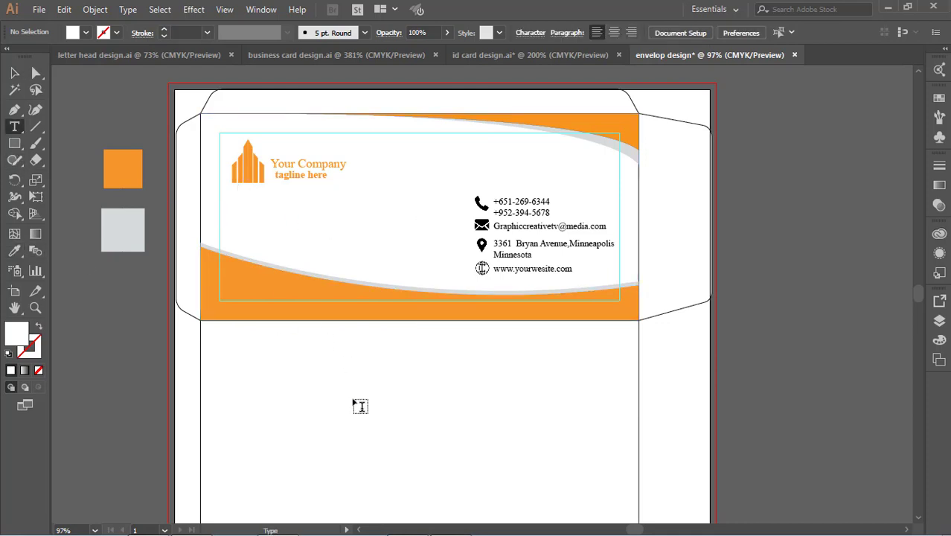
pyautogui.click(353, 396)
pyautogui.write('fr')
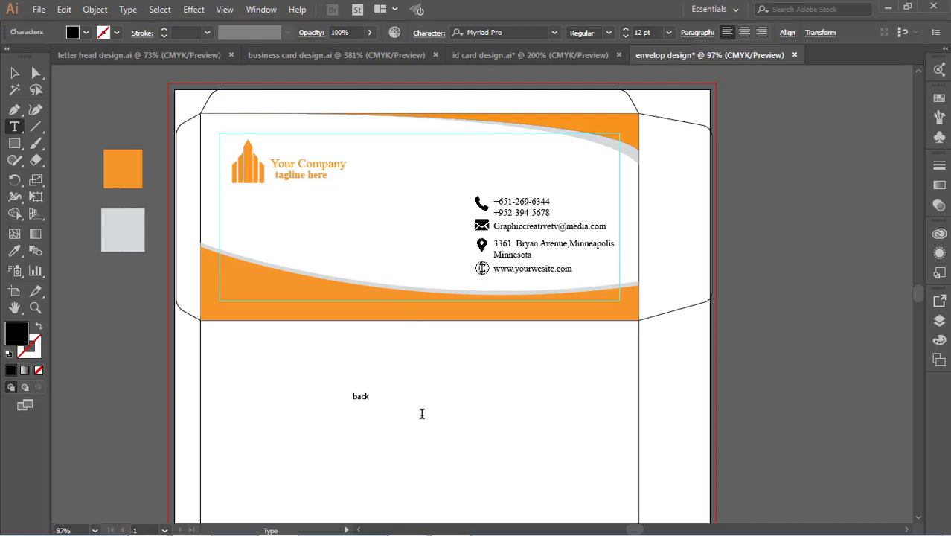
pyautogui.hotkey('ctrl', 'a')
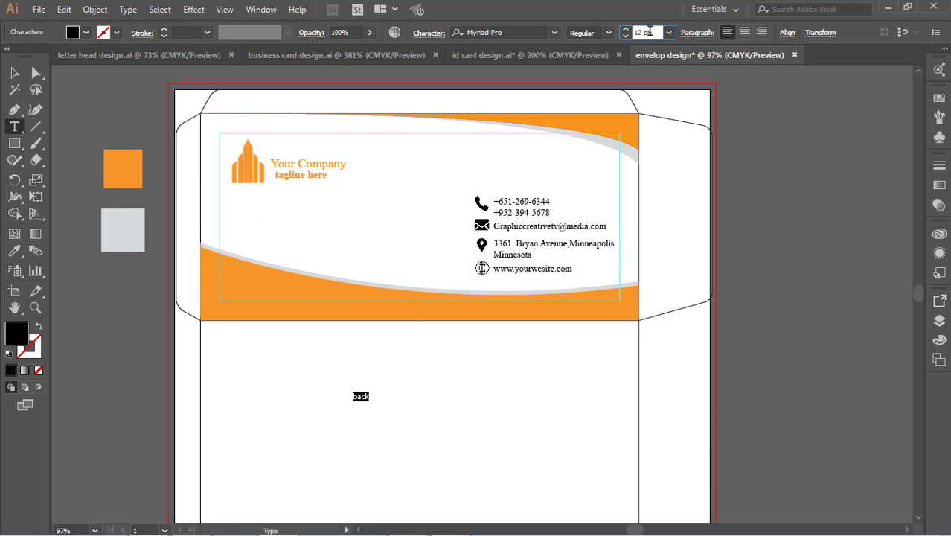
pyautogui.click(625, 30)
pyautogui.click(625, 29)
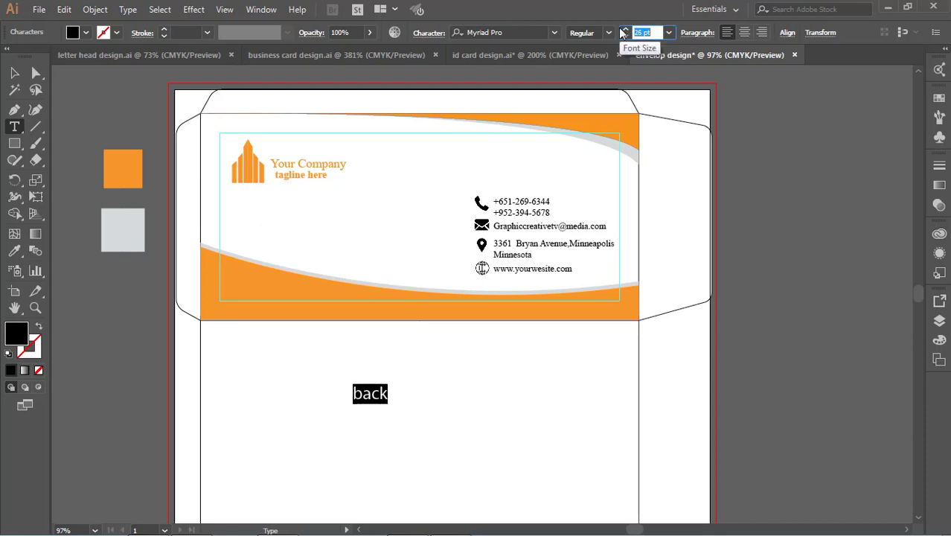
pyautogui.click(625, 30)
pyautogui.press('Escape')
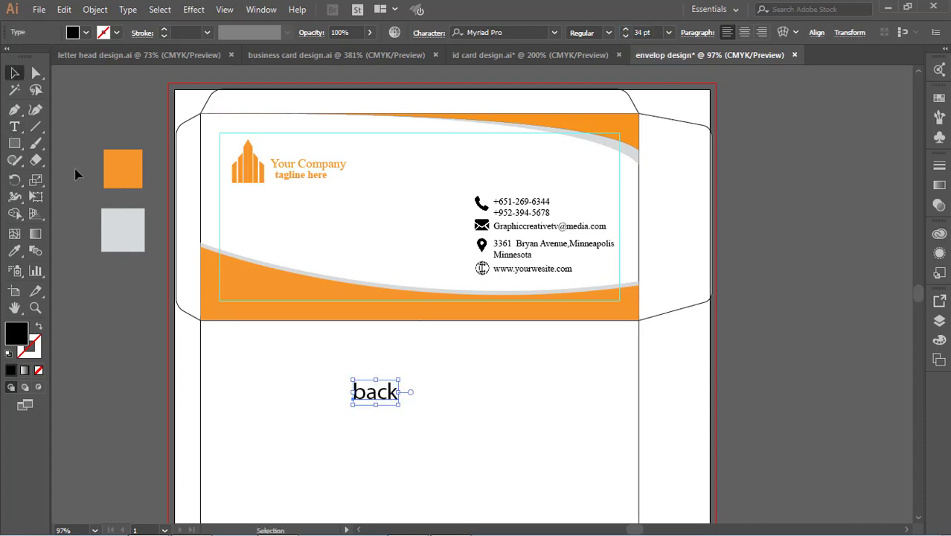
pyautogui.click(282, 406)
pyautogui.moveTo(376, 404)
pyautogui.mouseDown()
pyautogui.moveTo(431, 412)
pyautogui.moveTo(432, 420)
pyautogui.mouseUp()
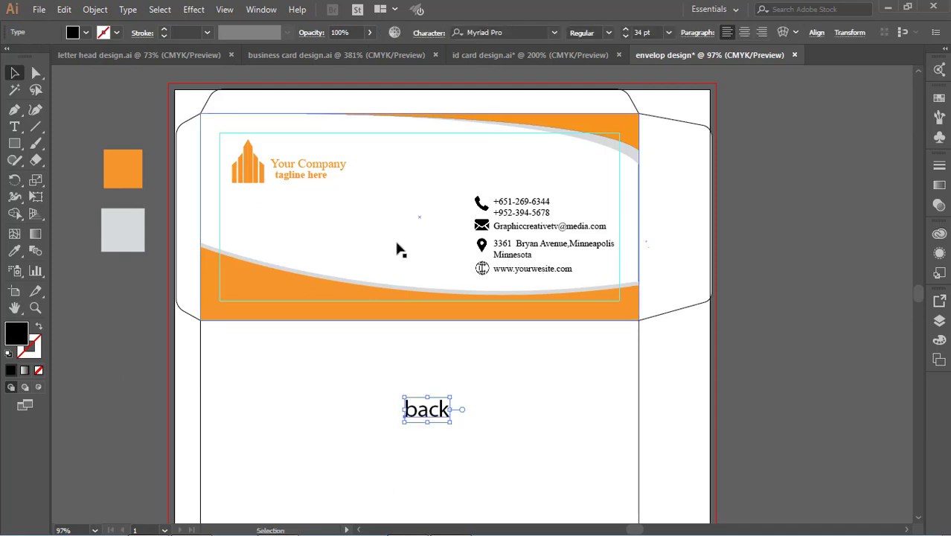
pyautogui.press('t')
pyautogui.click(381, 201)
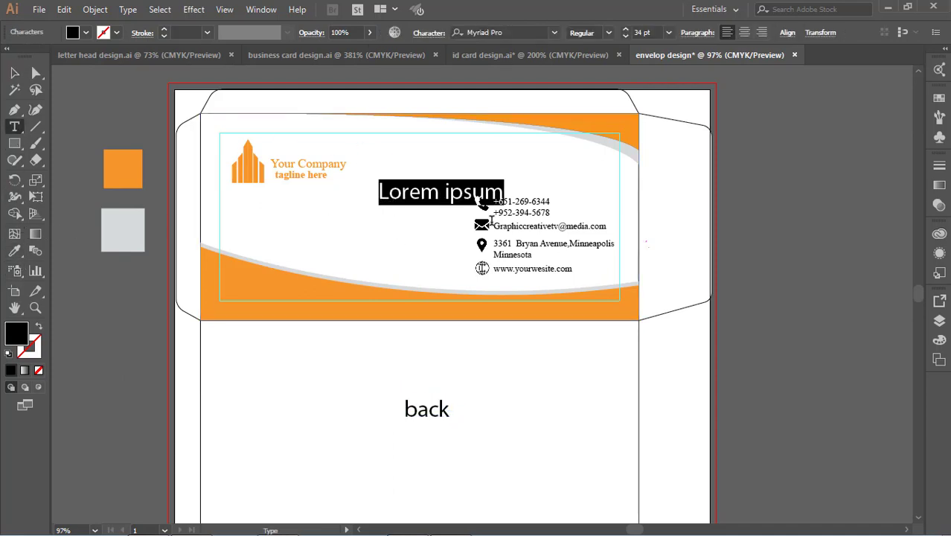
pyautogui.write('front')
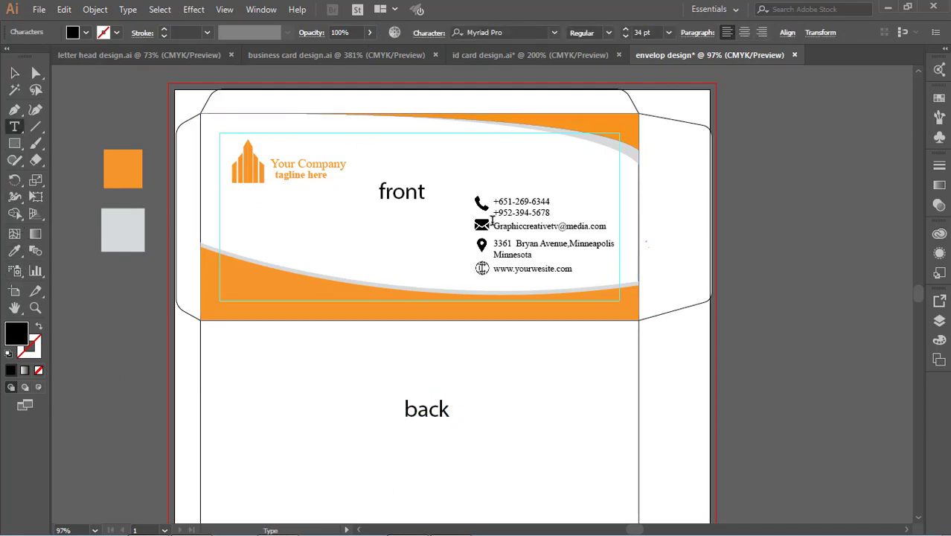
pyautogui.keyDown('ctrl'); pyautogui.click(658, 223); pyautogui.keyUp('ctrl')
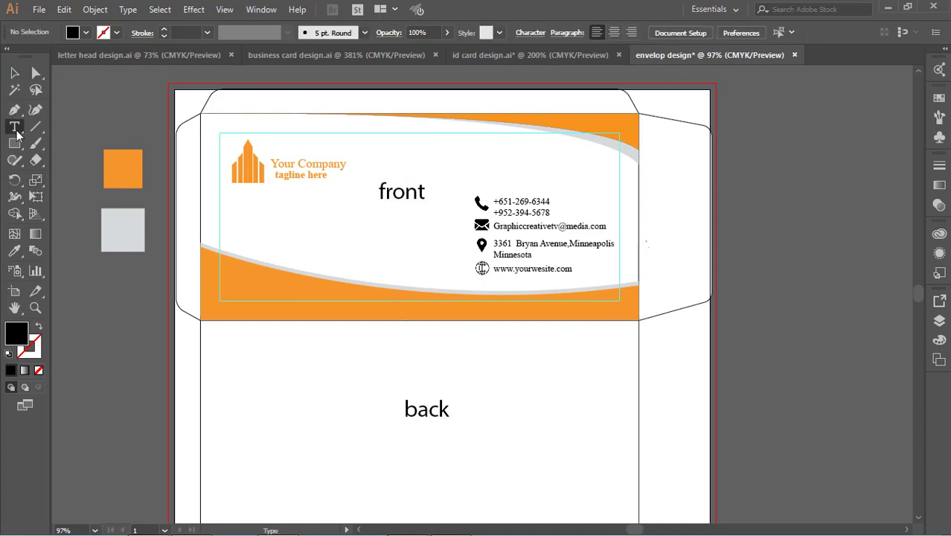
pyautogui.click(662, 217)
pyautogui.write('op')
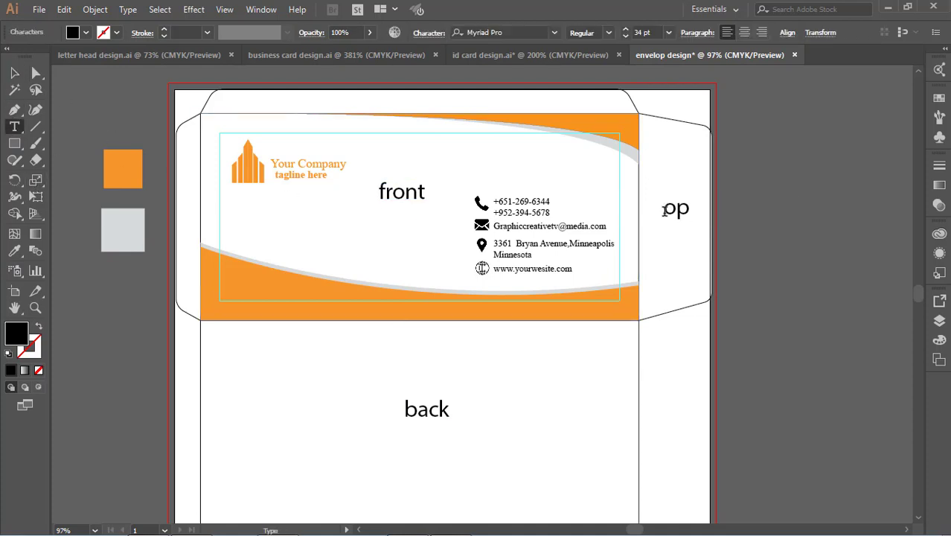
pyautogui.write('en')
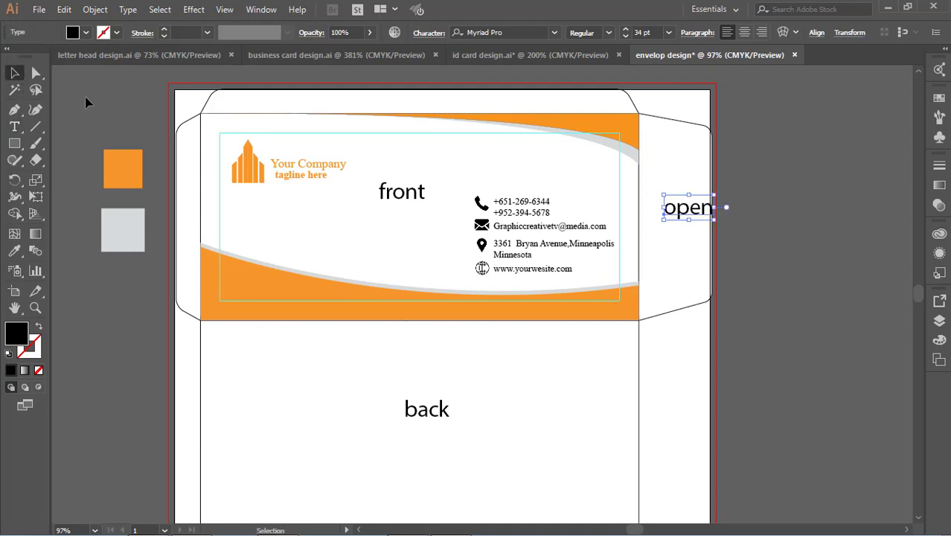
pyautogui.keyDown('ctrl'); pyautogui.click(85, 98); pyautogui.keyUp('ctrl')
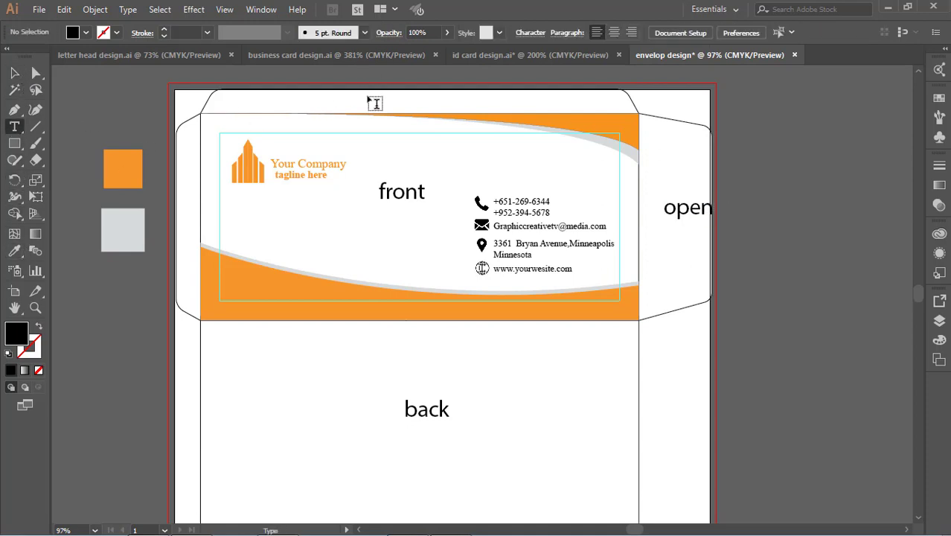
pyautogui.click(369, 98)
pyautogui.write('ji')
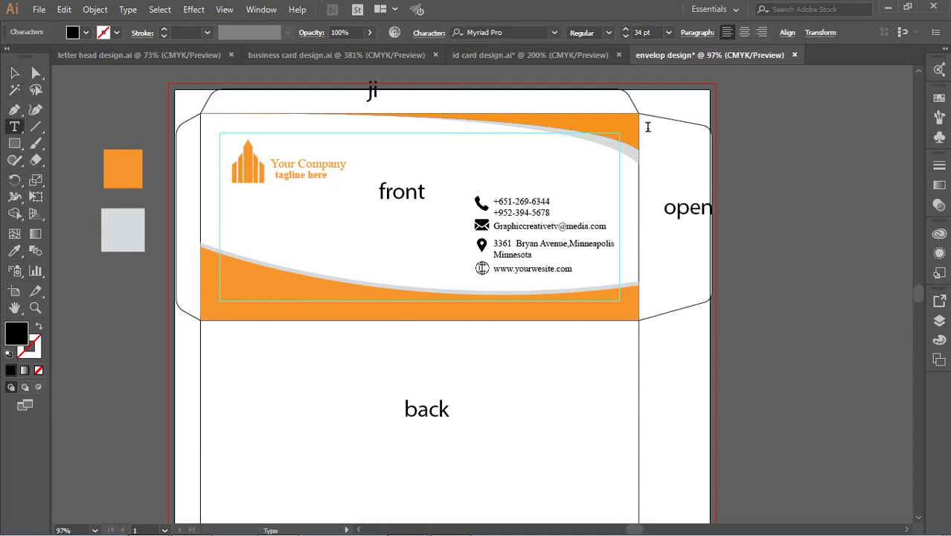
pyautogui.write('oin')
pyautogui.click(14, 73)
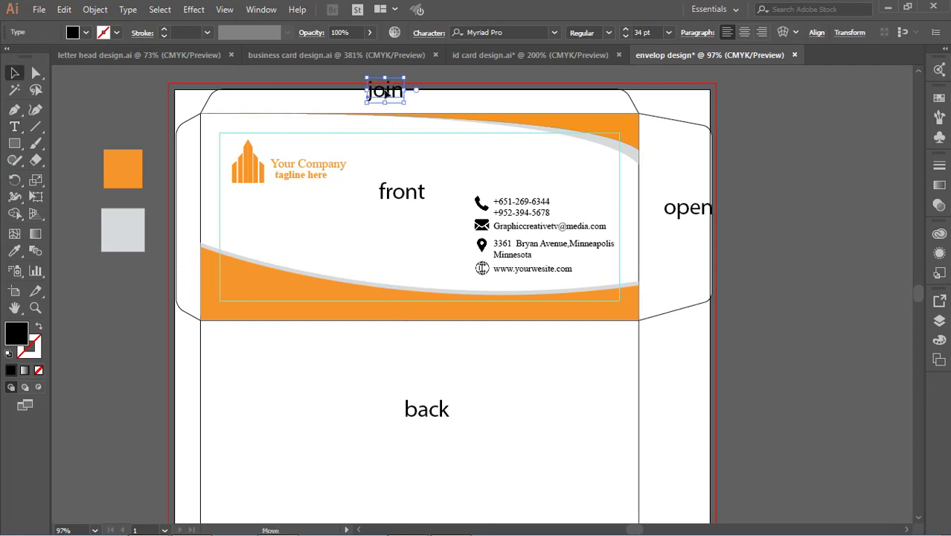
pyautogui.moveTo(386, 93); pyautogui.dragTo(171, 227)
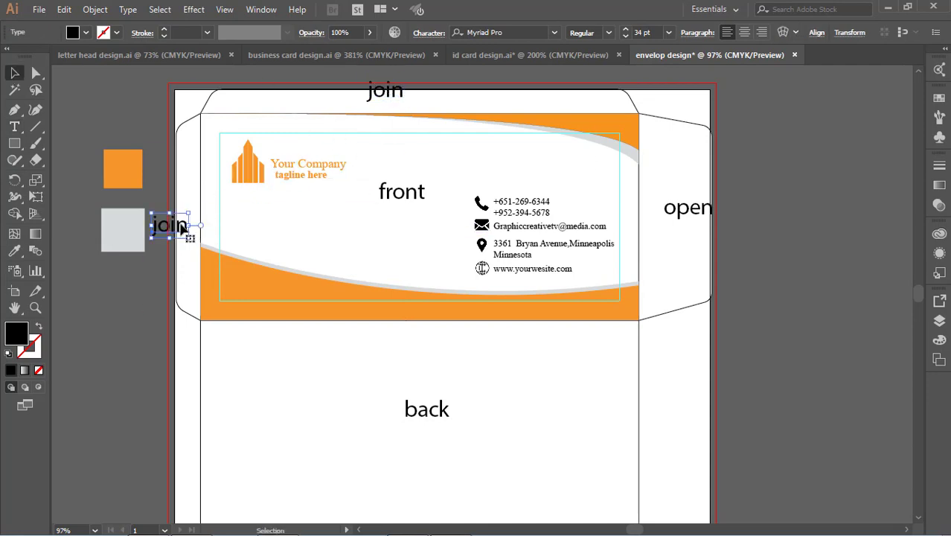
pyautogui.click(384, 91)
pyautogui.press('Delete')
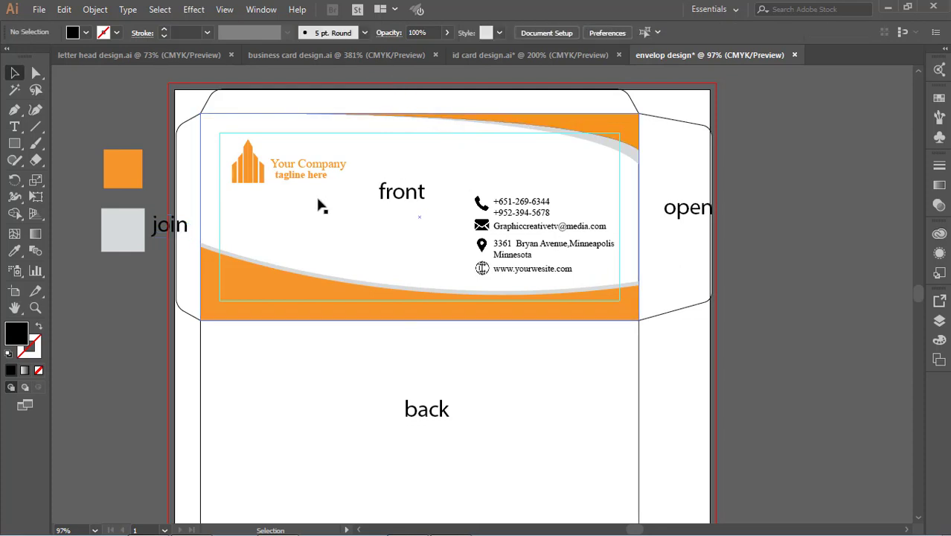
pyautogui.click(178, 232)
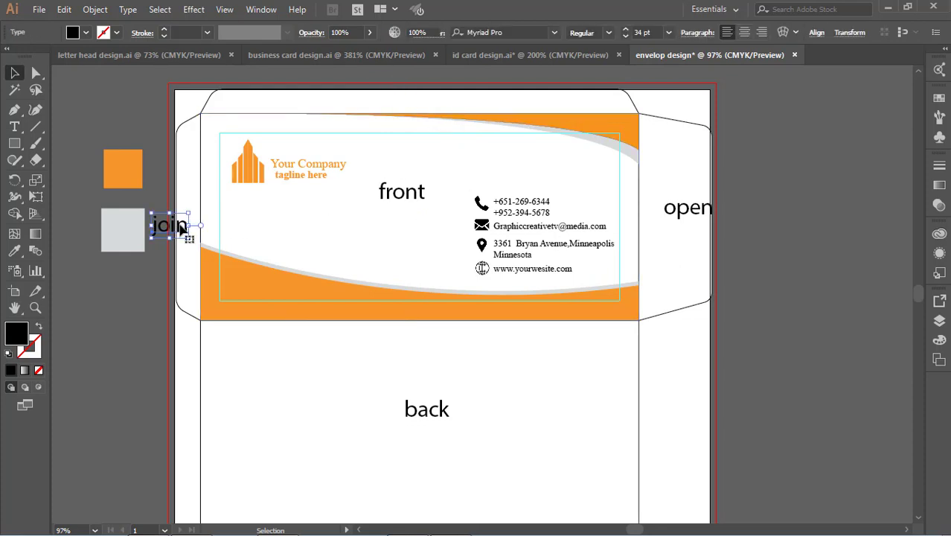
pyautogui.press('Delete')
pyautogui.click(692, 209)
pyautogui.press('Delete')
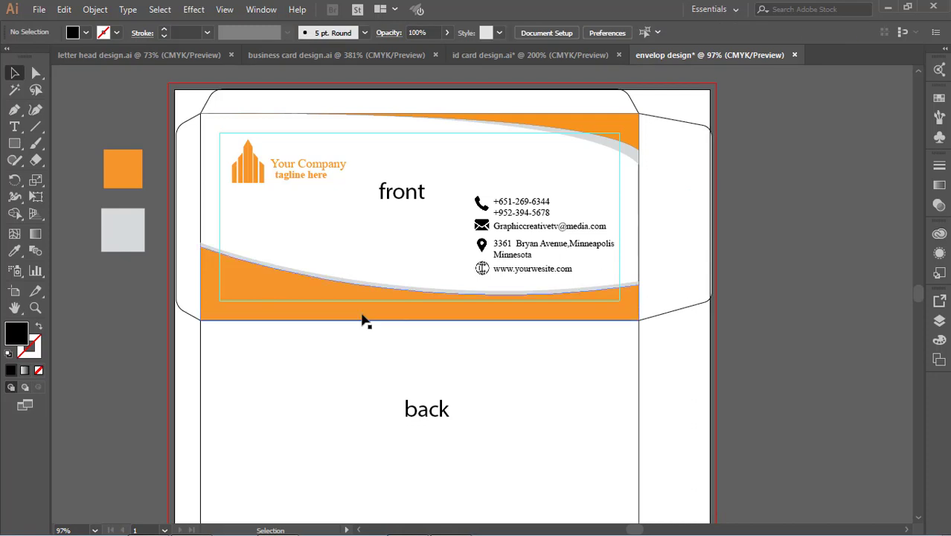
pyautogui.click(442, 418)
pyautogui.press('Delete')
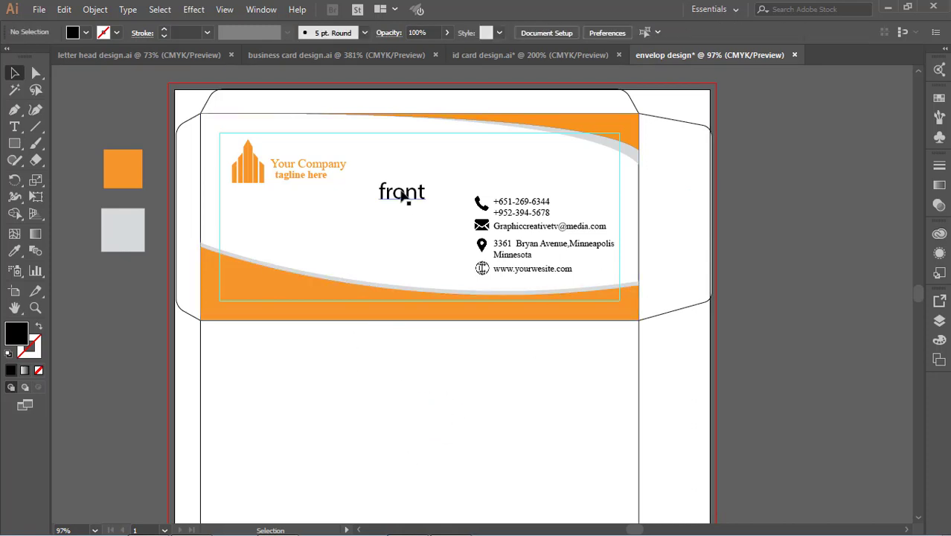
pyautogui.click(399, 191)
pyautogui.press('Delete')
# Step: Copy the company logo onto the back panel, enlarge it and centre it
pyautogui.scroll(-2, 735, 261)
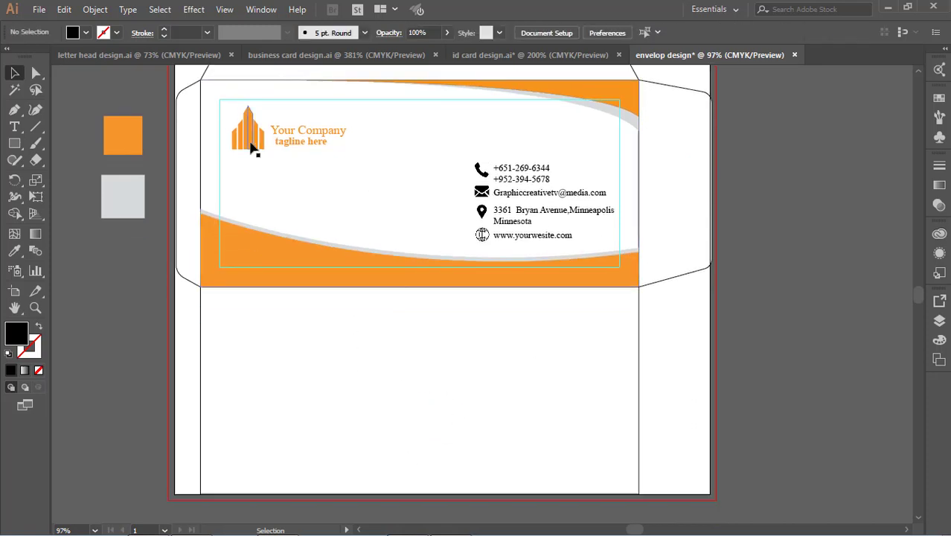
pyautogui.click(253, 140)
pyautogui.moveTo(253, 140); pyautogui.dragTo(368, 390)
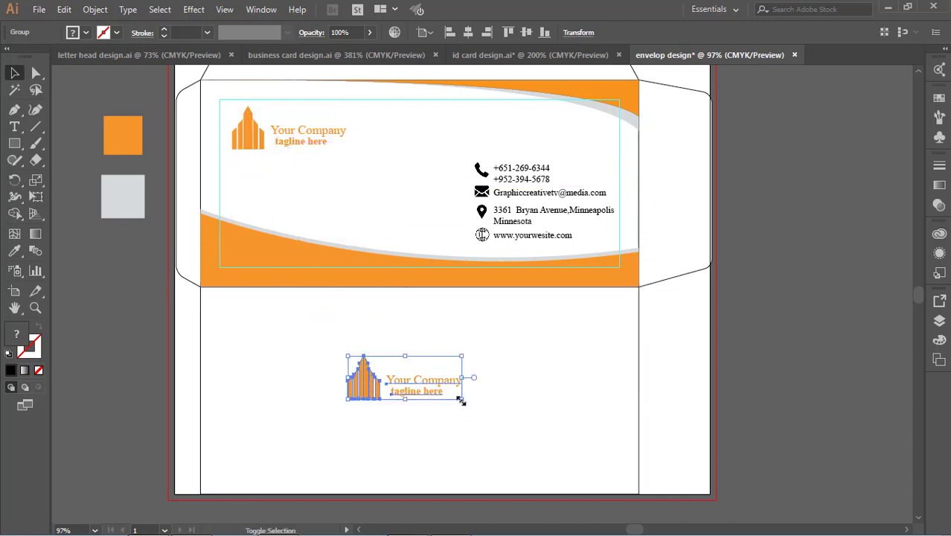
pyautogui.moveTo(460, 400); pyautogui.dragTo(521, 421)
pyautogui.moveTo(467, 398); pyautogui.dragTo(455, 392)
# Step: Reduce the logo copy's opacity to 70%, then fade it further with the slider
pyautogui.click(370, 32)
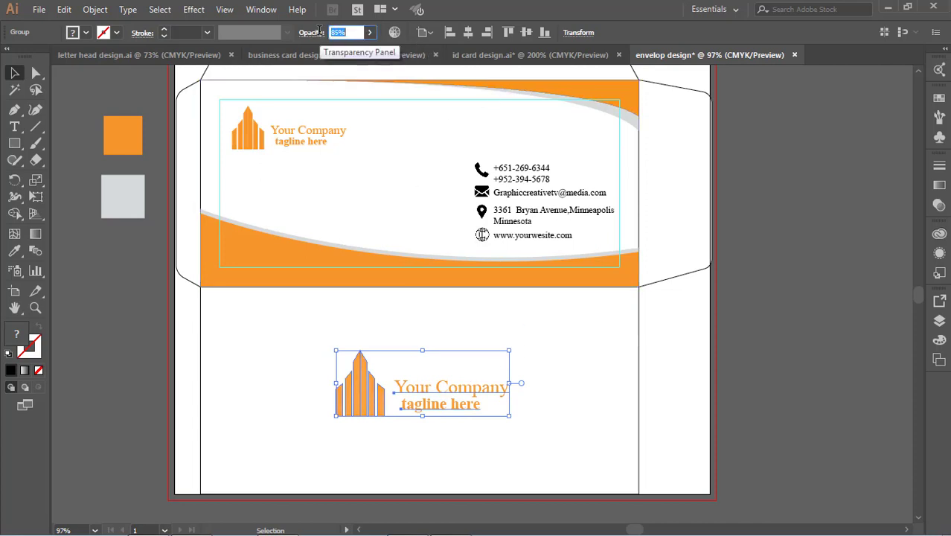
pyautogui.write('70')
pyautogui.press('Return')
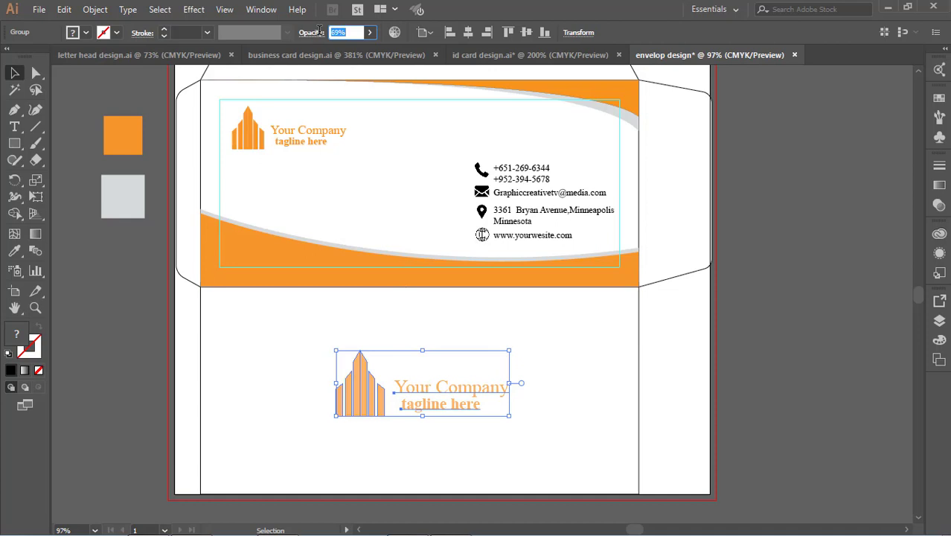
pyautogui.click(140, 269)
pyautogui.click(363, 398)
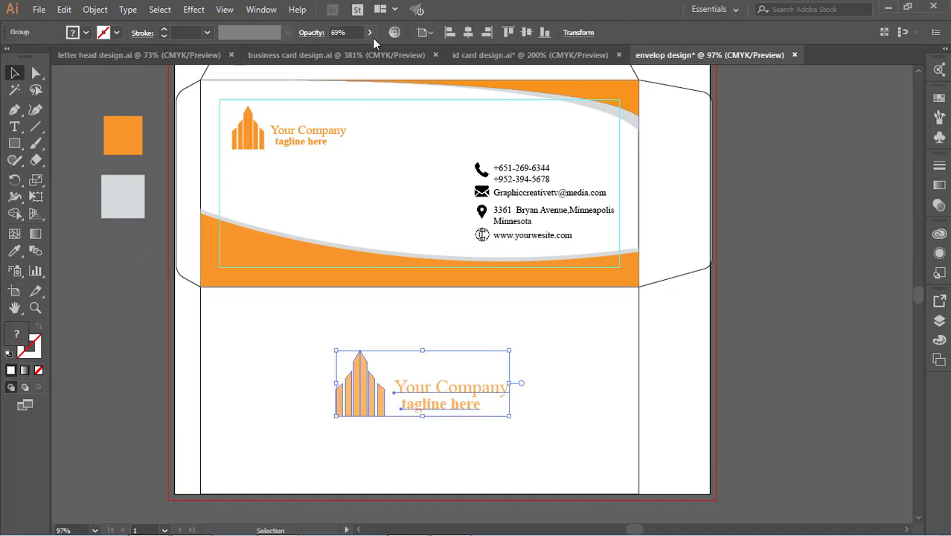
pyautogui.click(369, 33)
pyautogui.moveTo(351, 49); pyautogui.dragTo(330, 50)
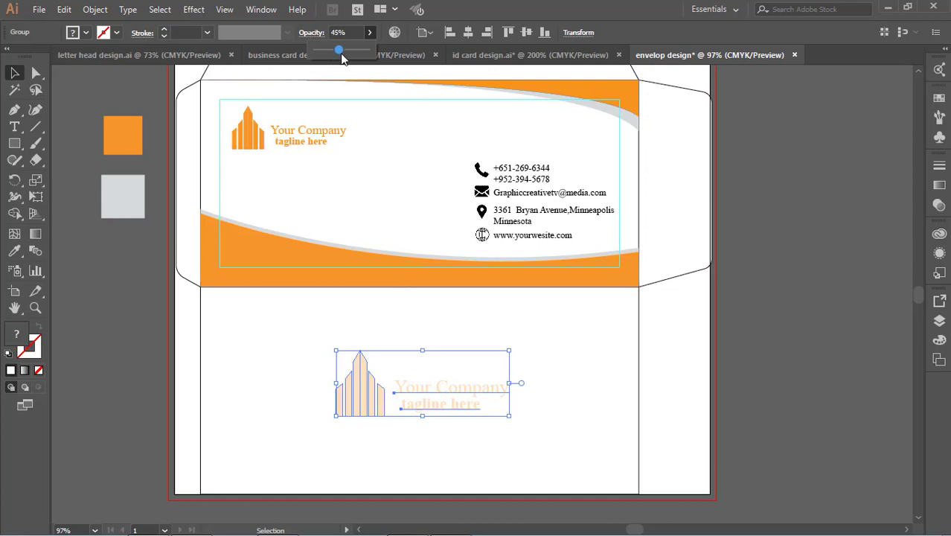
pyautogui.moveTo(331, 52)
pyautogui.mouseDown()
pyautogui.moveTo(339, 53)
pyautogui.moveTo(320, 50)
pyautogui.moveTo(332, 50)
pyautogui.mouseUp()
pyautogui.click(368, 32)
pyautogui.click(777, 375)
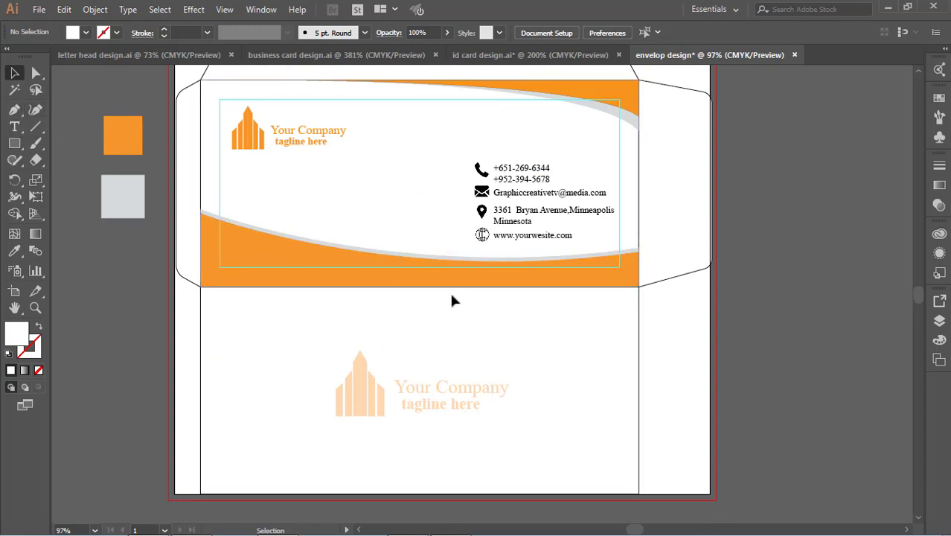
# Step: Switch to Full Screen Mode and pan the envelope into the centre of view
pyautogui.click(25, 405)
pyautogui.click(136, 437)
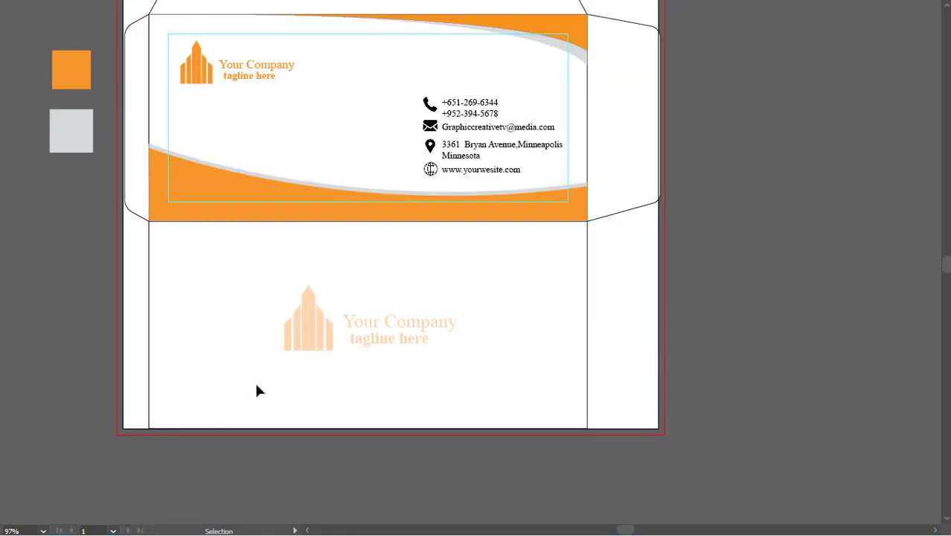
pyautogui.moveTo(267, 297); pyautogui.dragTo(440, 380)
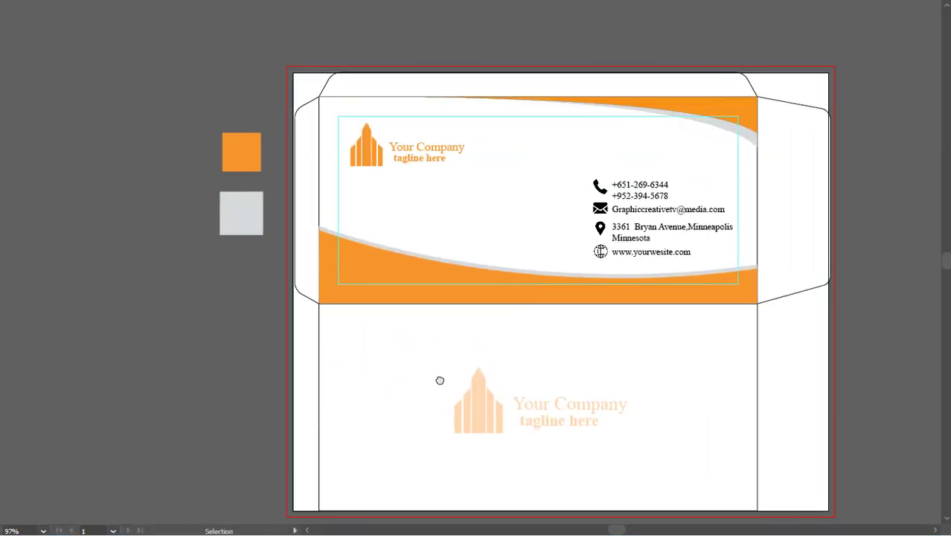